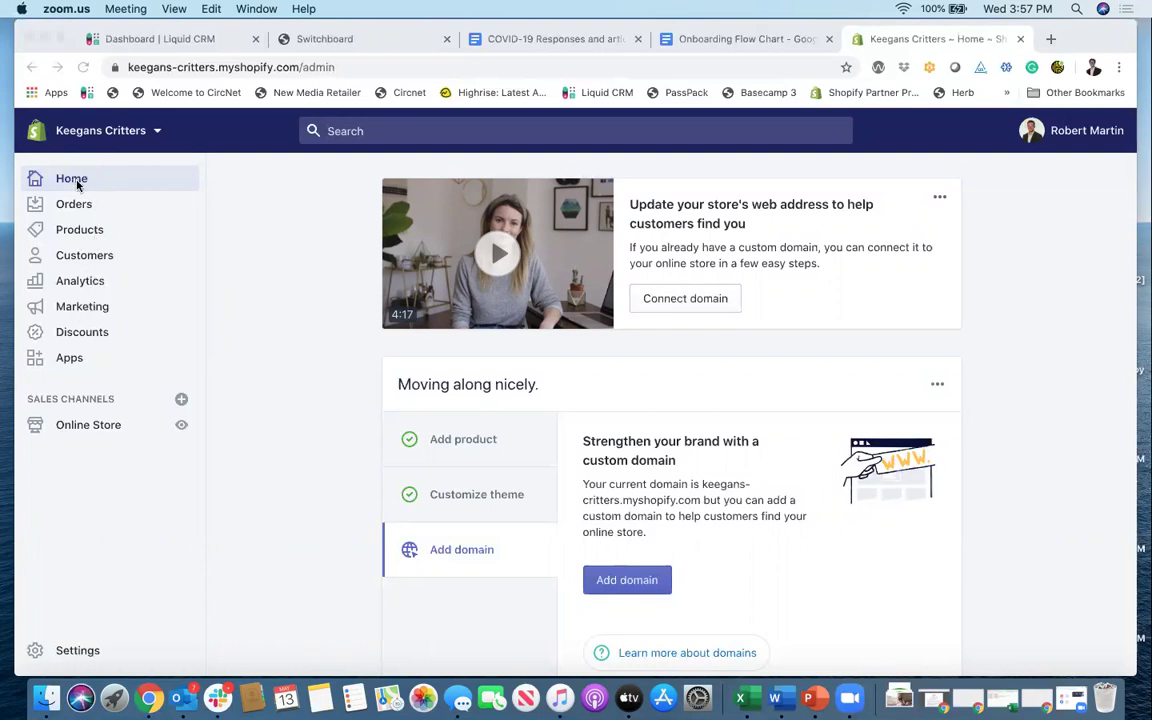
Step: Open Marketing and scroll through the draft email 'Best selling products in May'
click(79, 312)
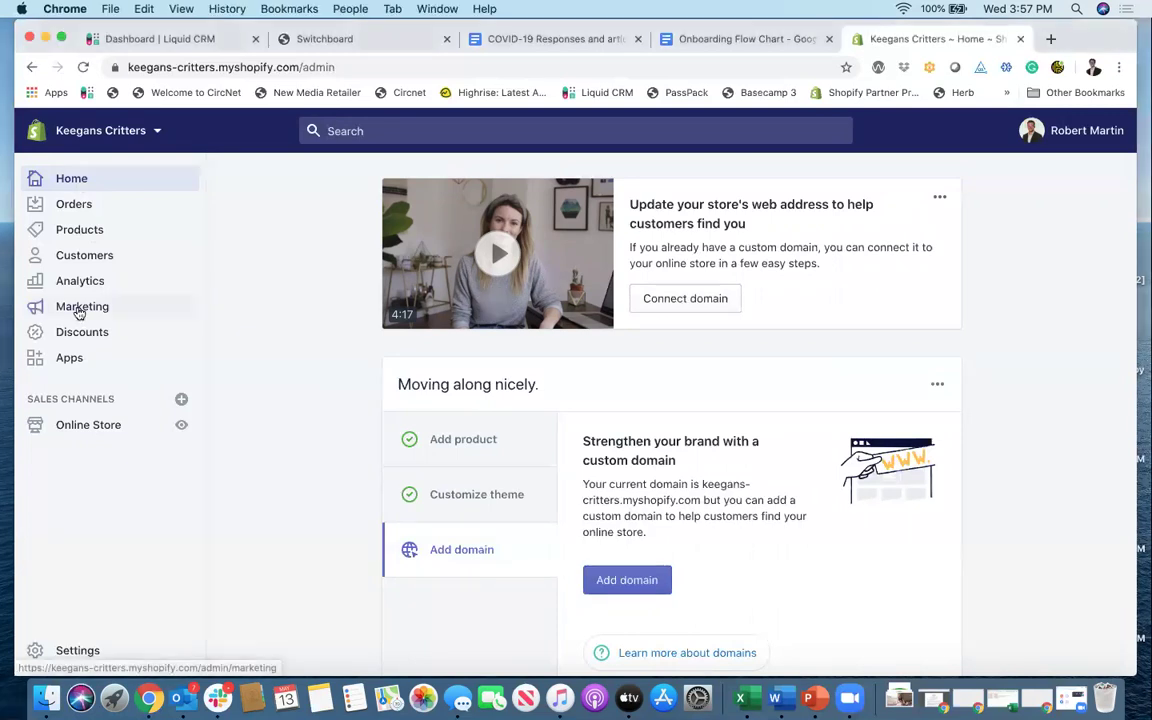
click(79, 312)
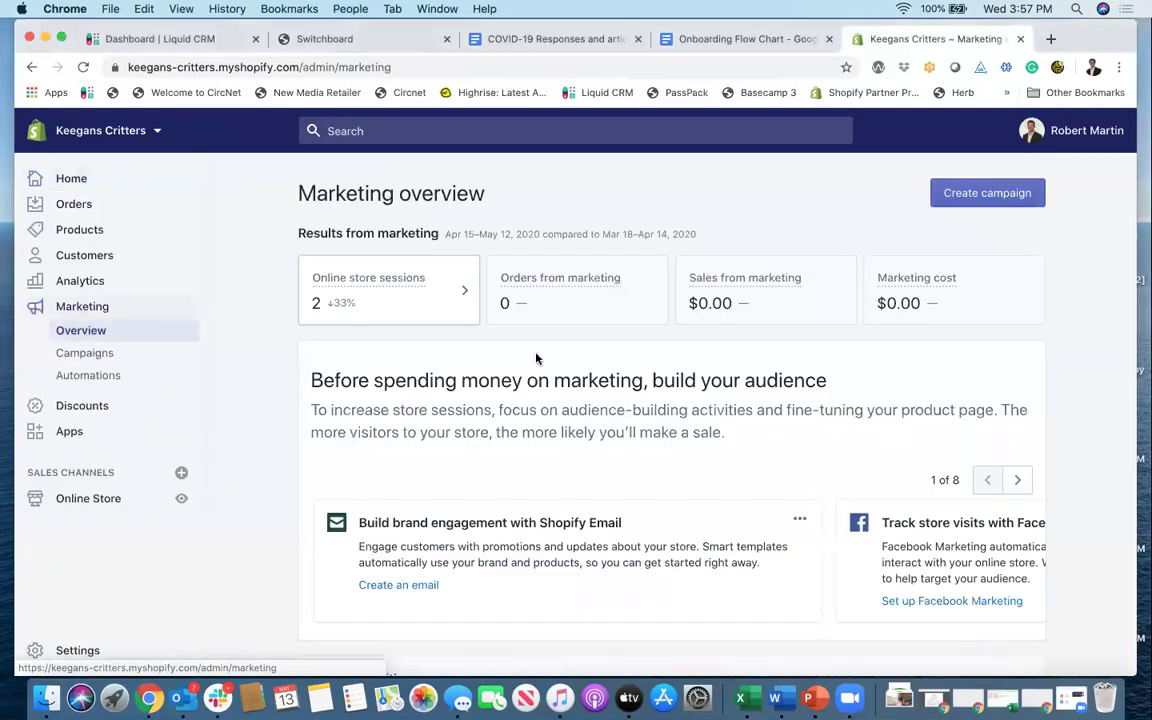
scroll(535, 358, down, 5)
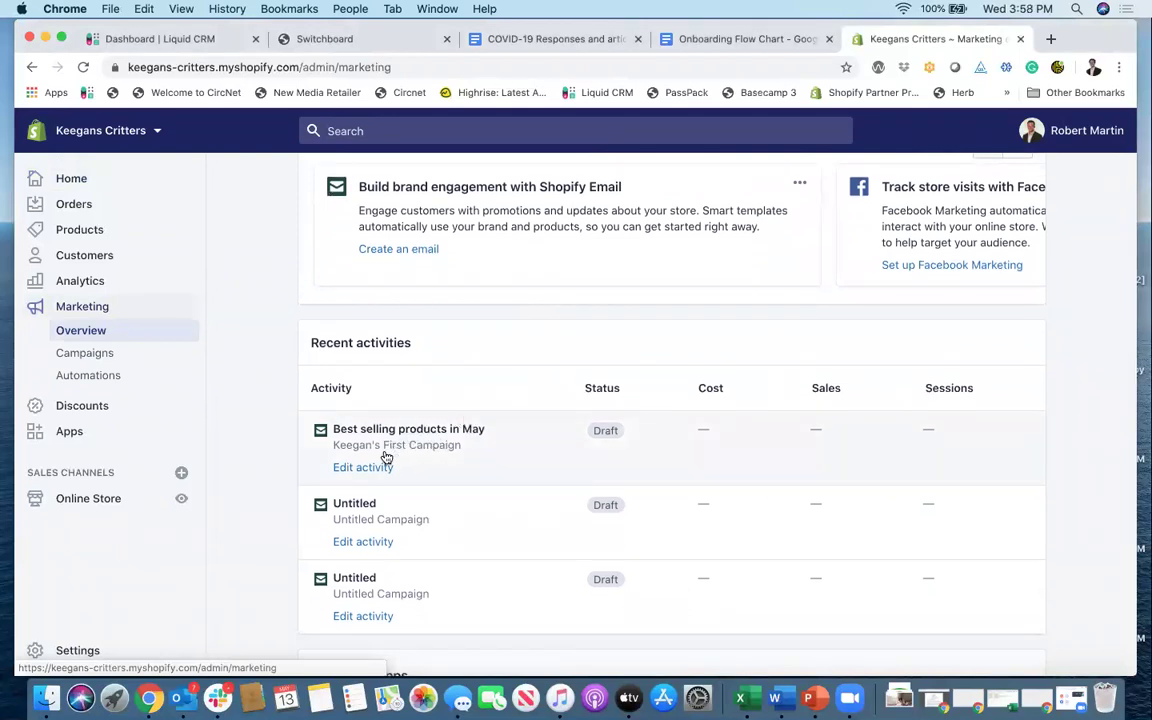
scroll(375, 460, down, 1)
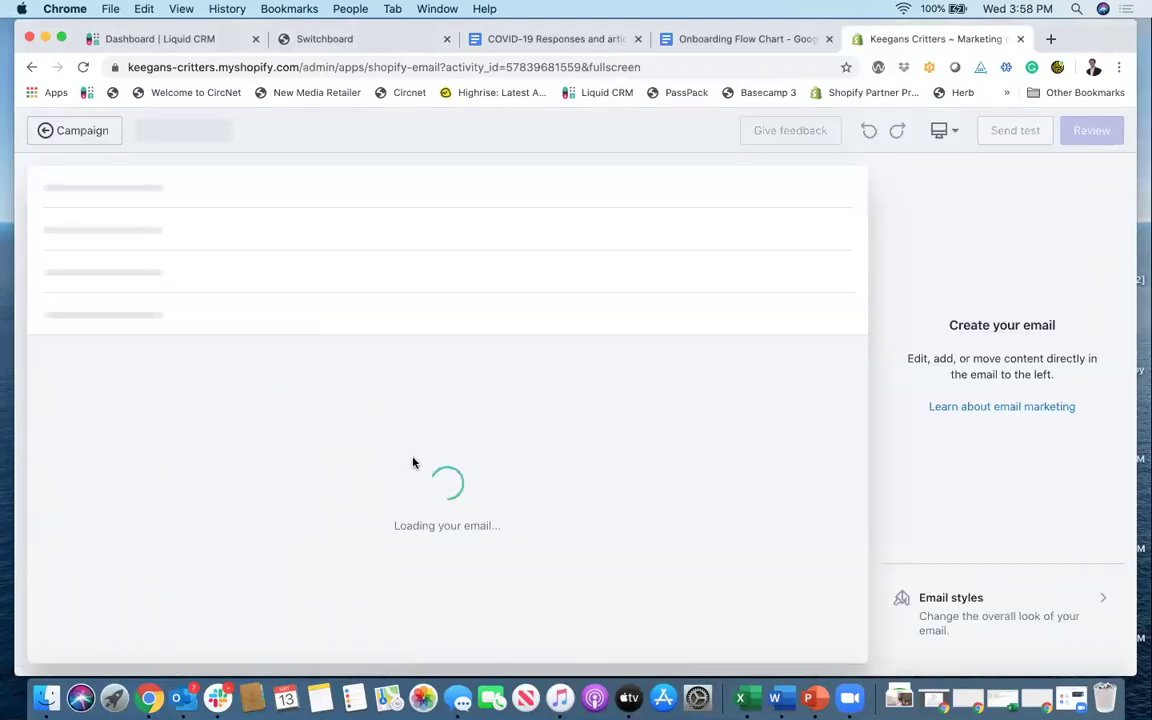
scroll(455, 400, down, 2)
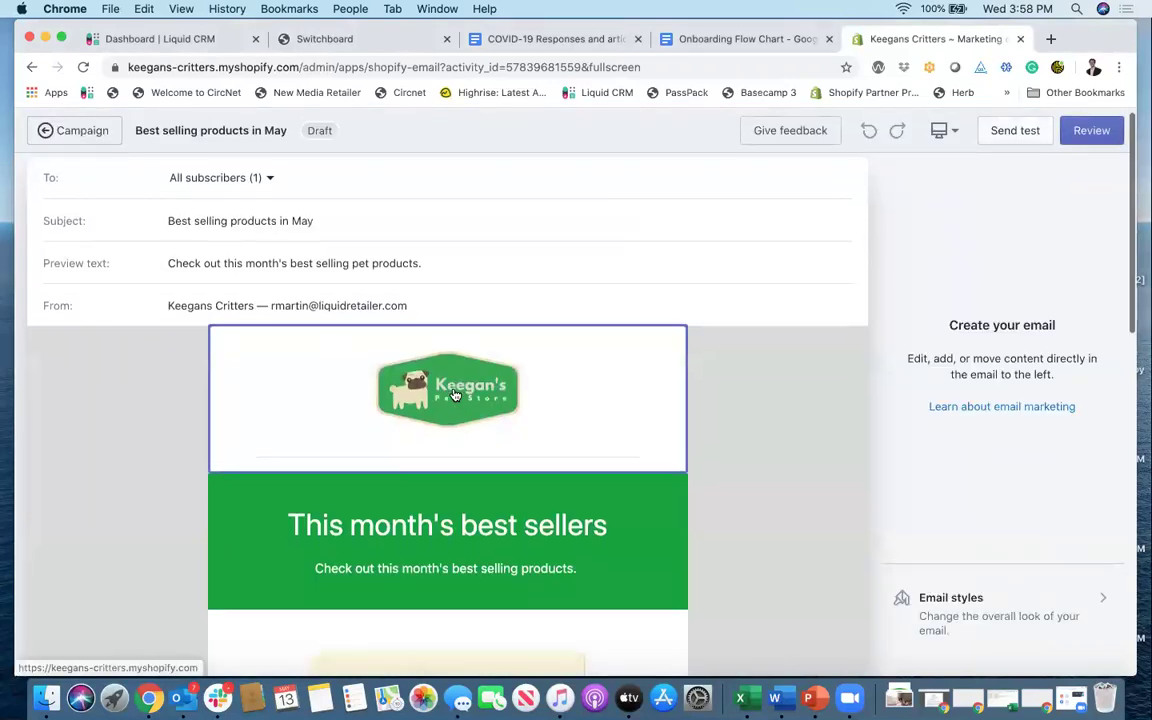
scroll(455, 395, down, 1)
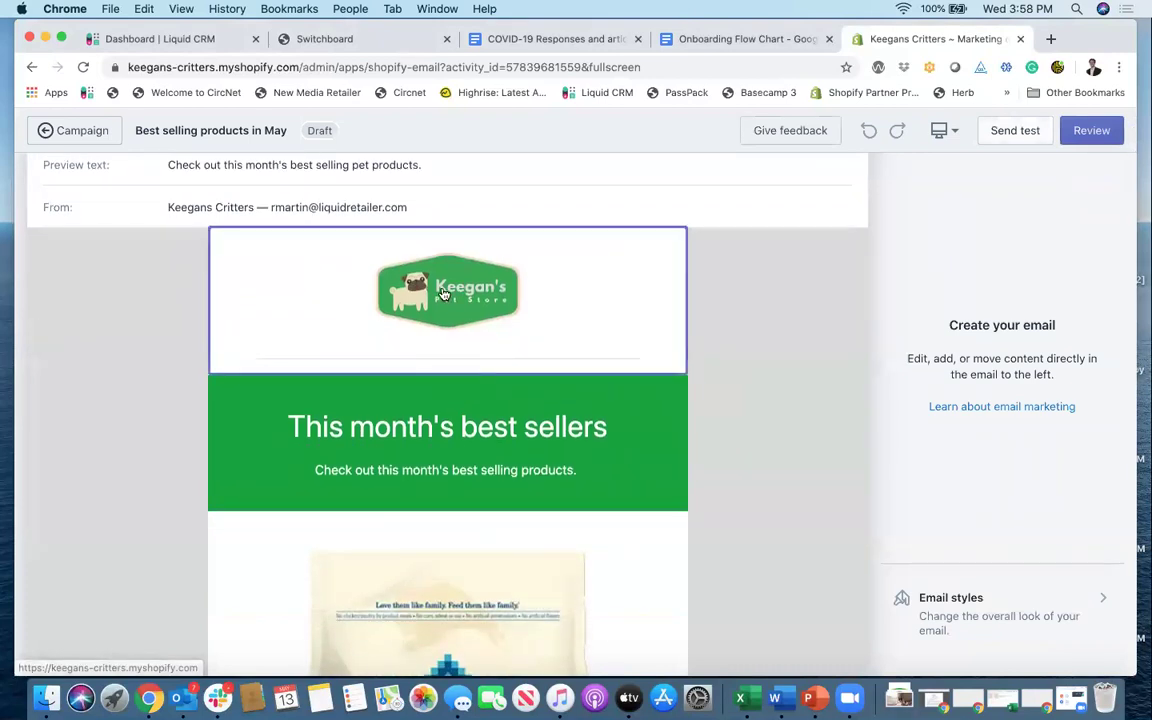
scroll(476, 347, down, 3)
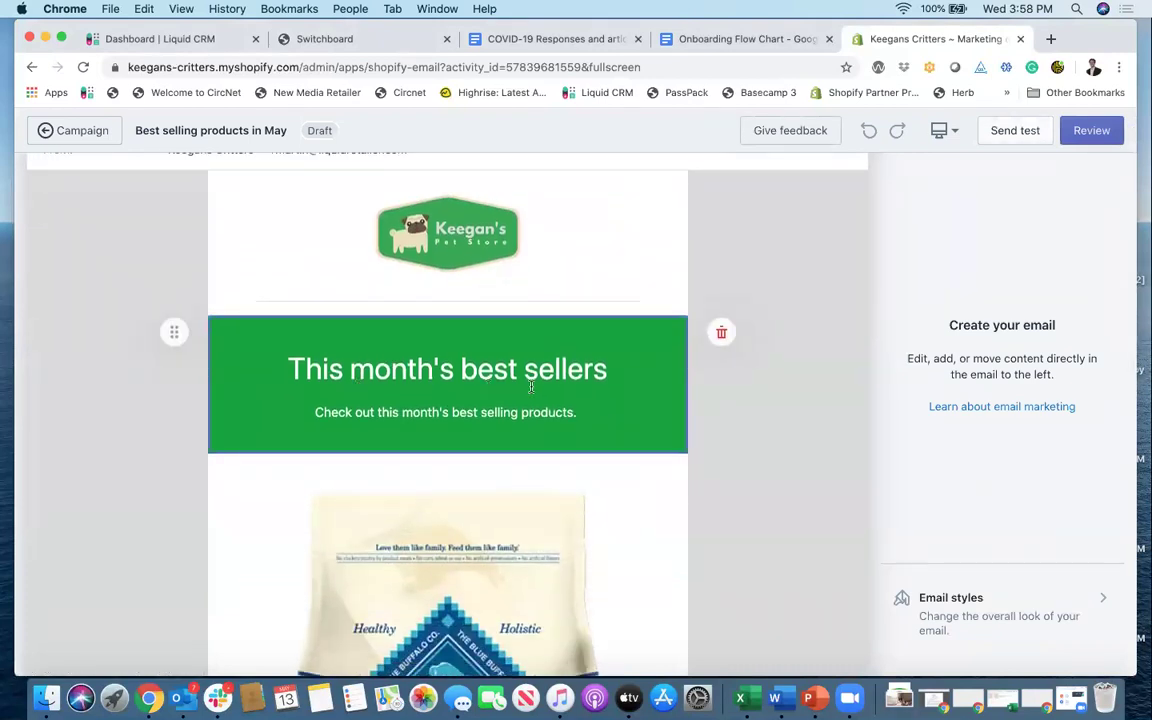
scroll(527, 395, down, 12)
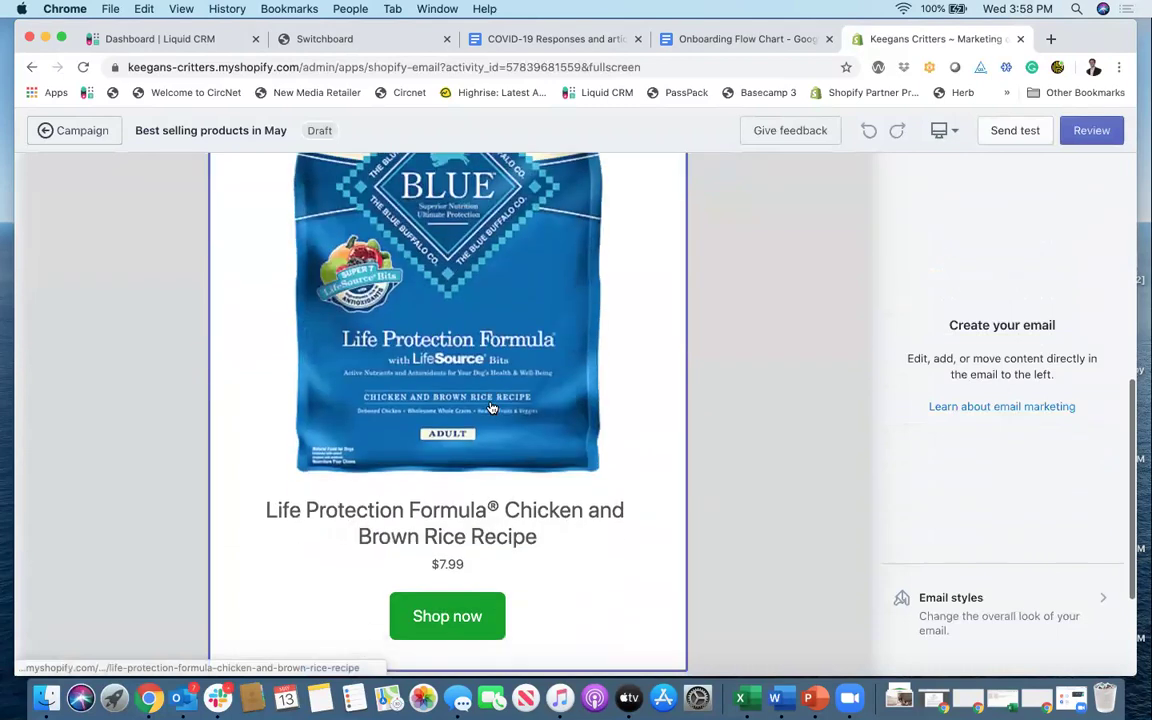
scroll(491, 408, down, 4)
scroll(491, 408, up, 20)
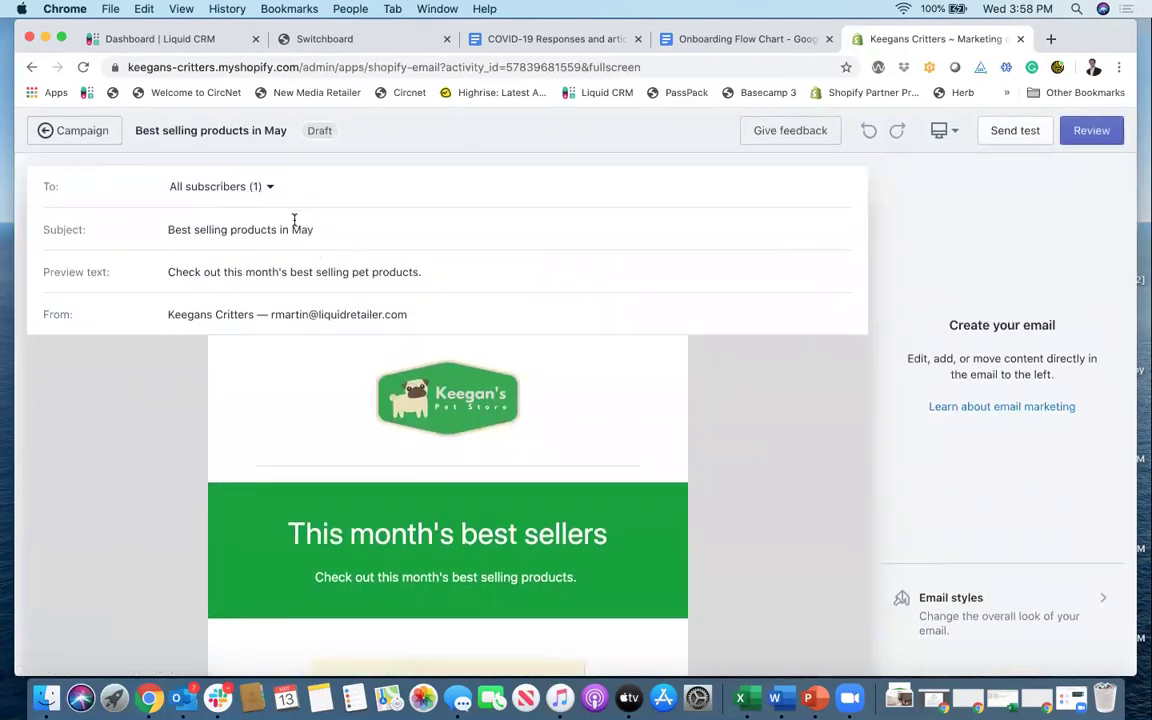
Step: Go back via the campaign to the Marketing campaigns list and create a new campaign
click(80, 131)
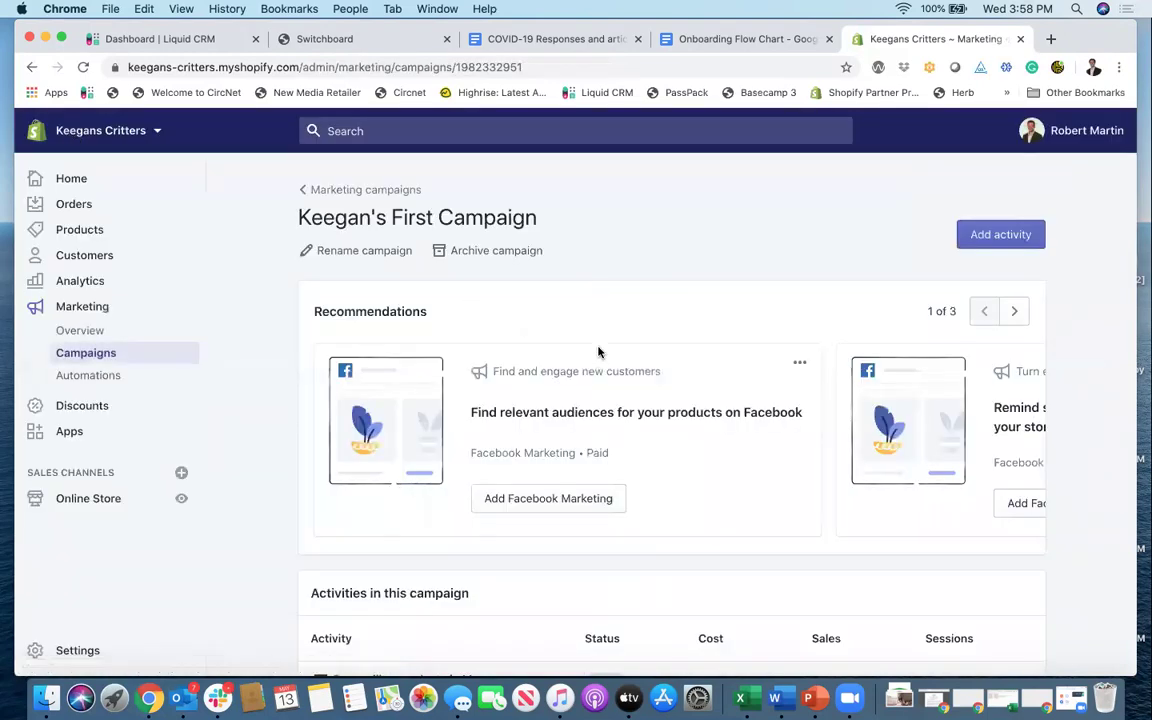
scroll(598, 350, down, 2)
scroll(600, 350, up, 2)
scroll(600, 350, down, 2)
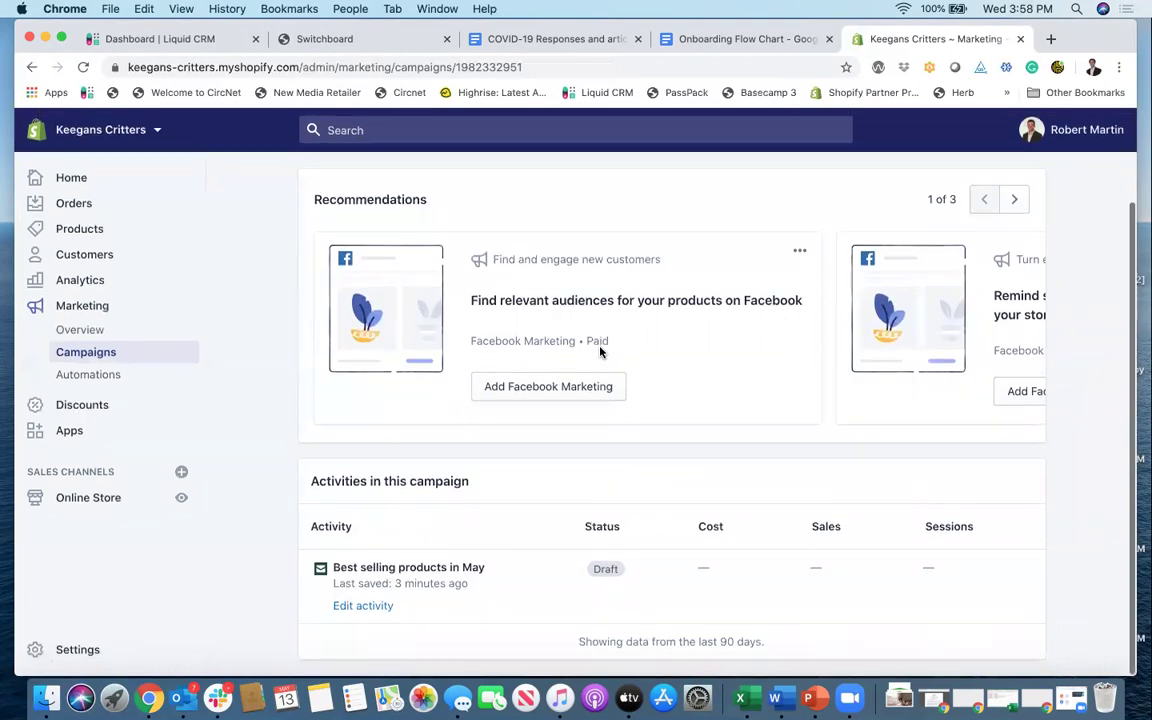
scroll(560, 370, up, 2)
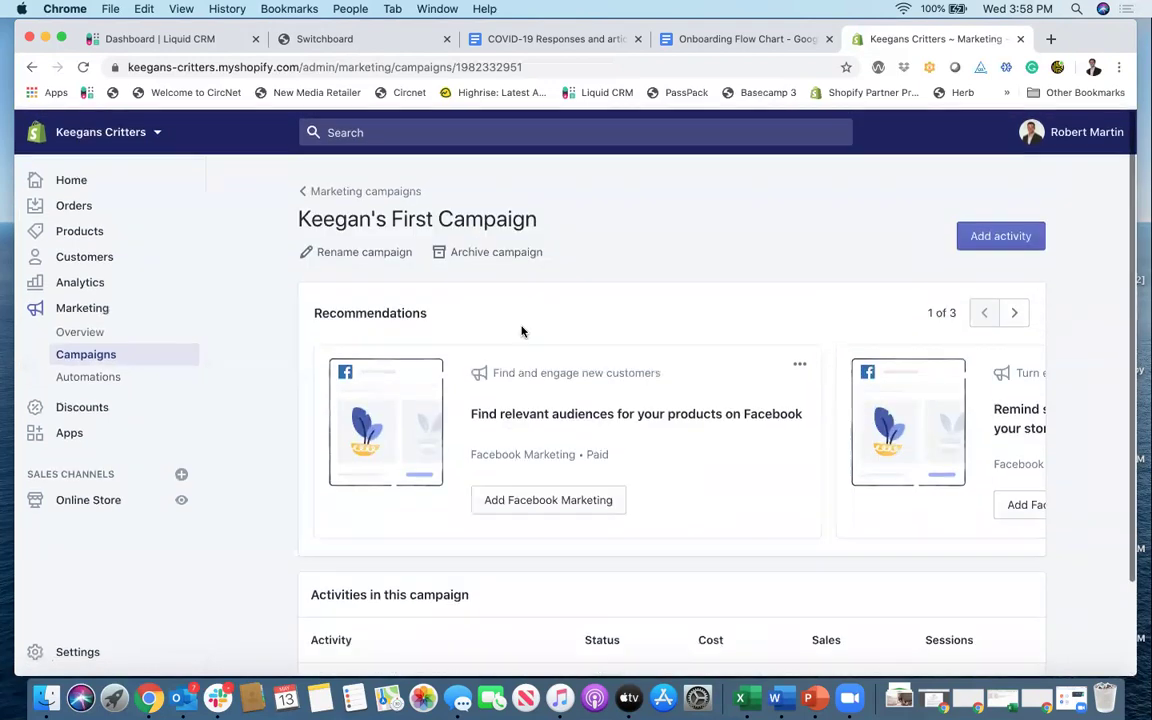
click(347, 192)
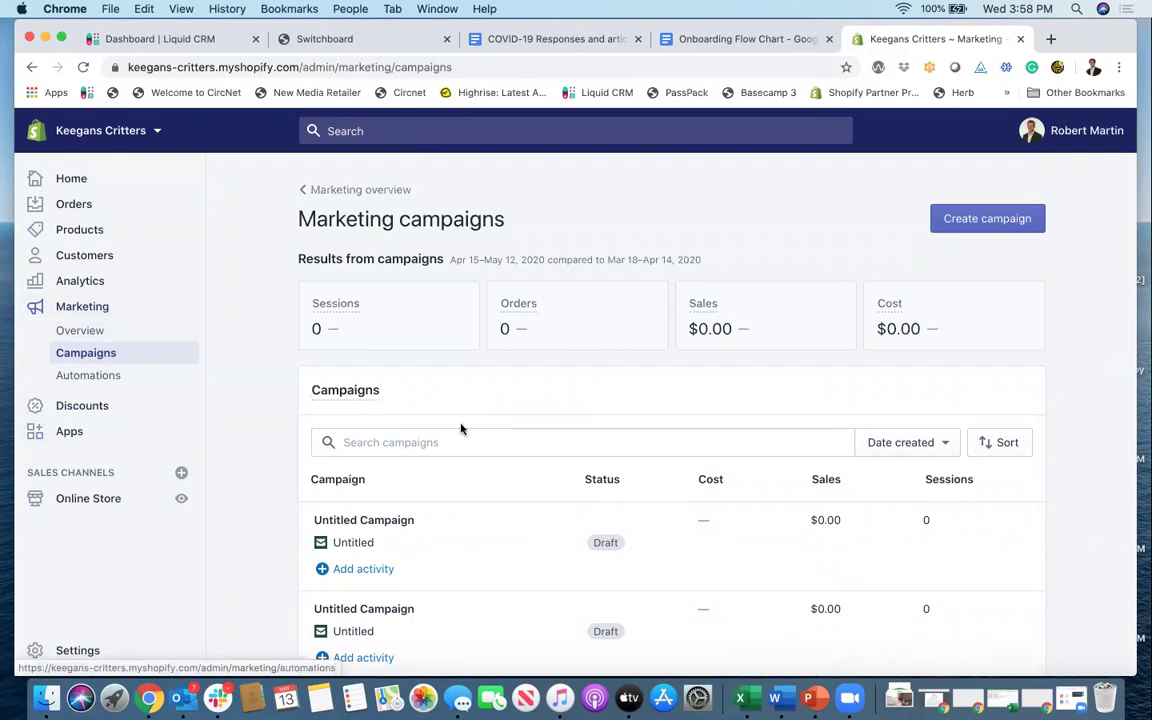
scroll(462, 428, down, 3)
scroll(465, 429, up, 2)
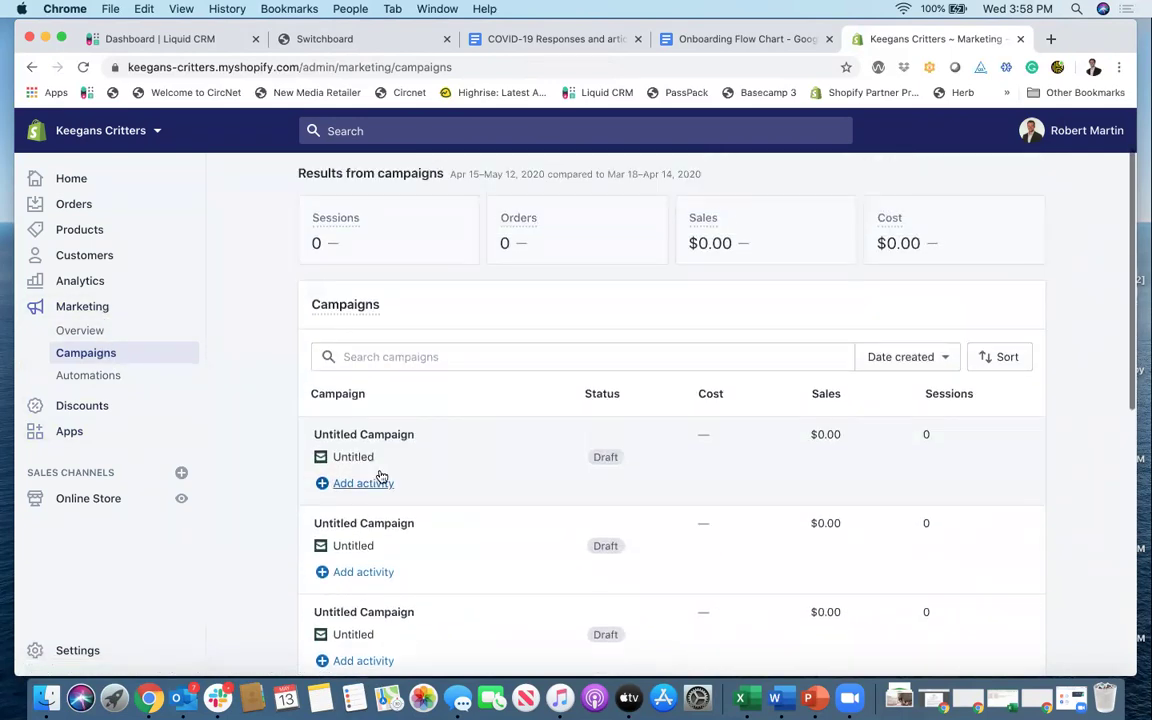
scroll(429, 467, up, 1)
click(985, 218)
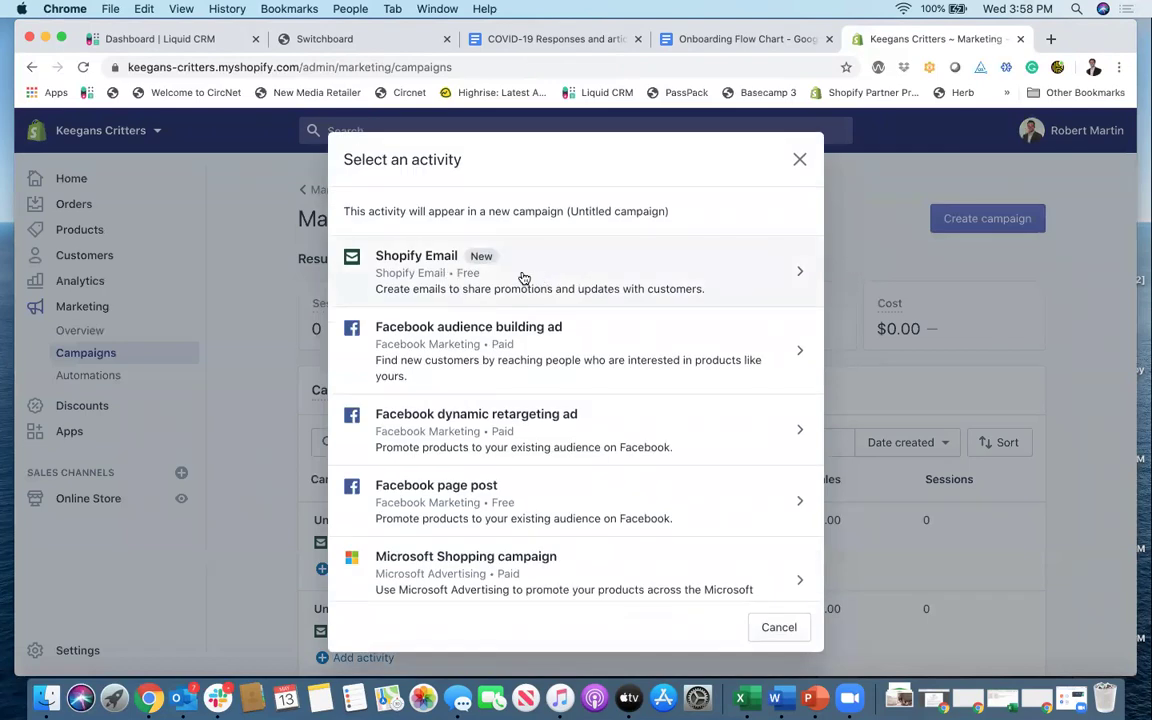
Step: Choose Shopify Email as the activity and start from the Featured product branded template
click(629, 288)
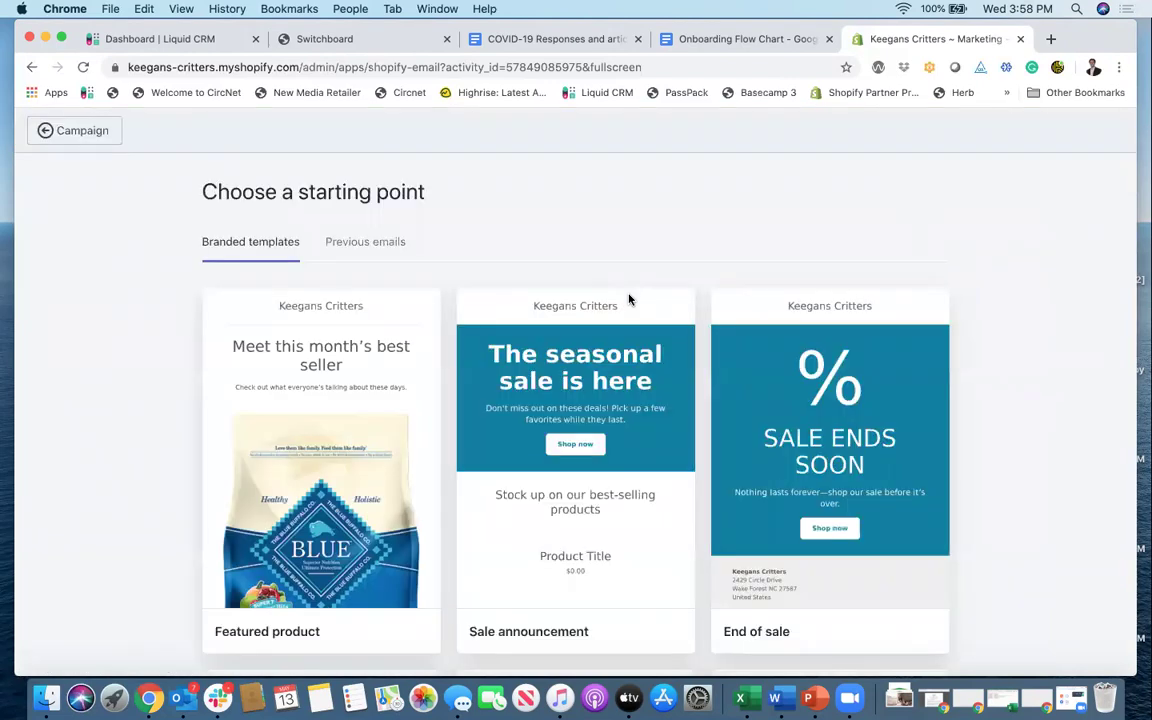
scroll(629, 299, down, 1)
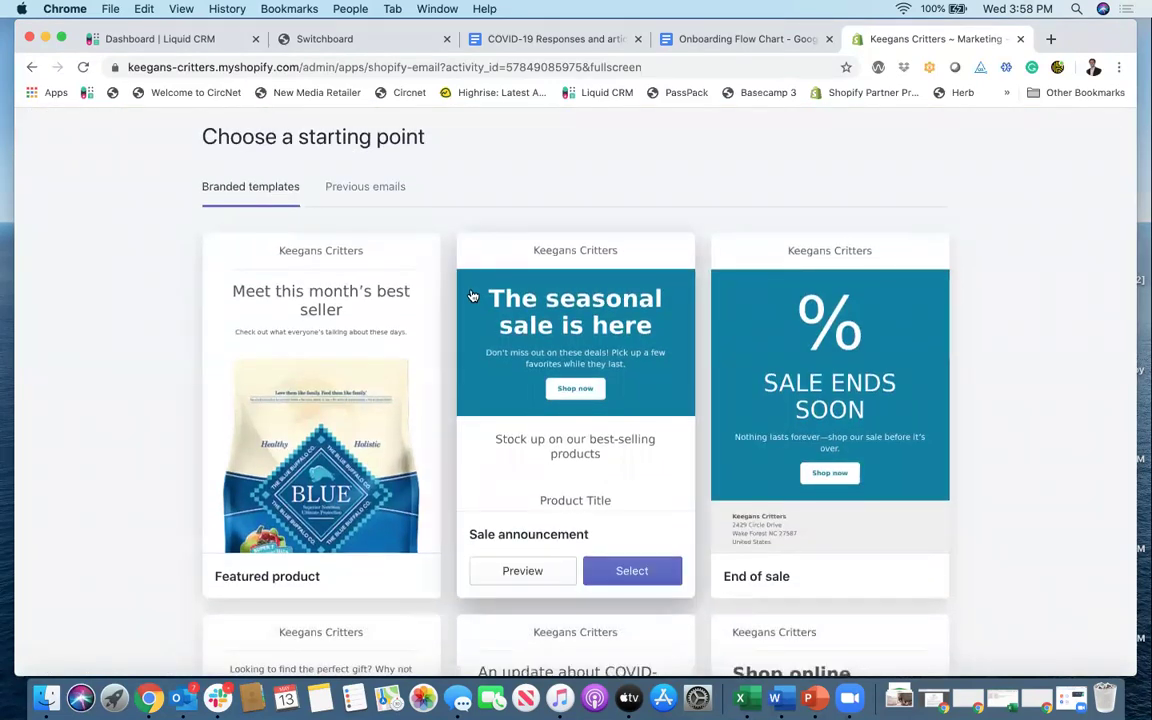
scroll(440, 321, down, 5)
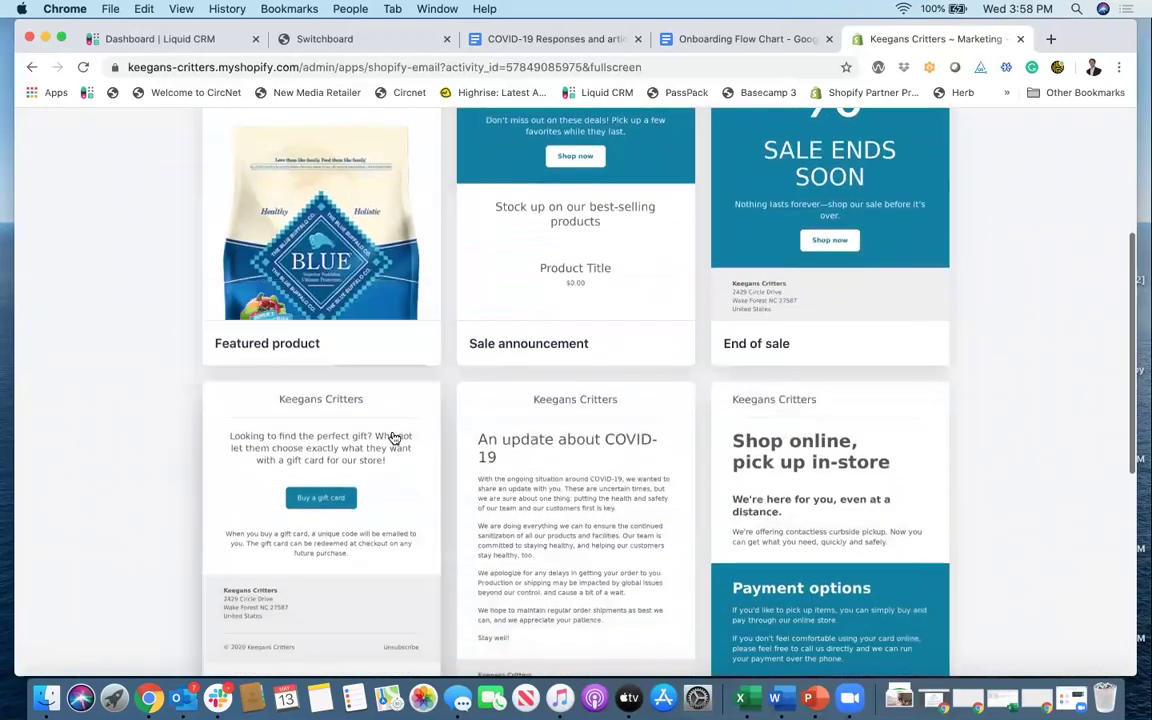
scroll(790, 470, down, 2)
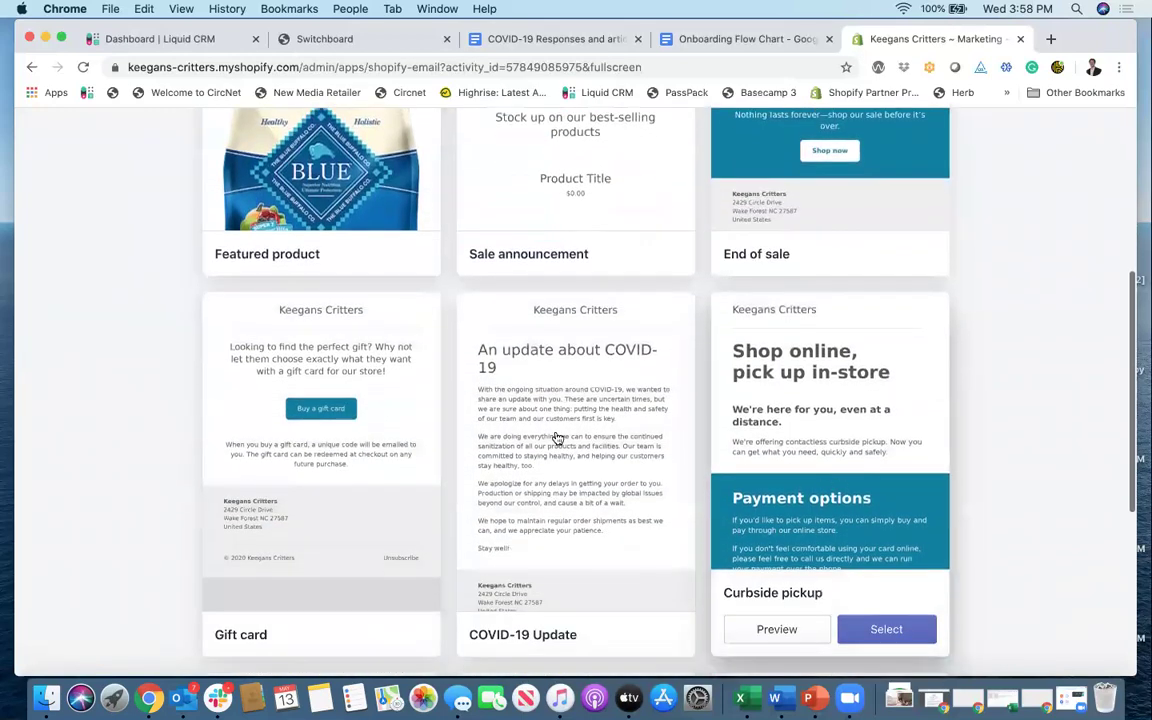
mouse_move(603, 411)
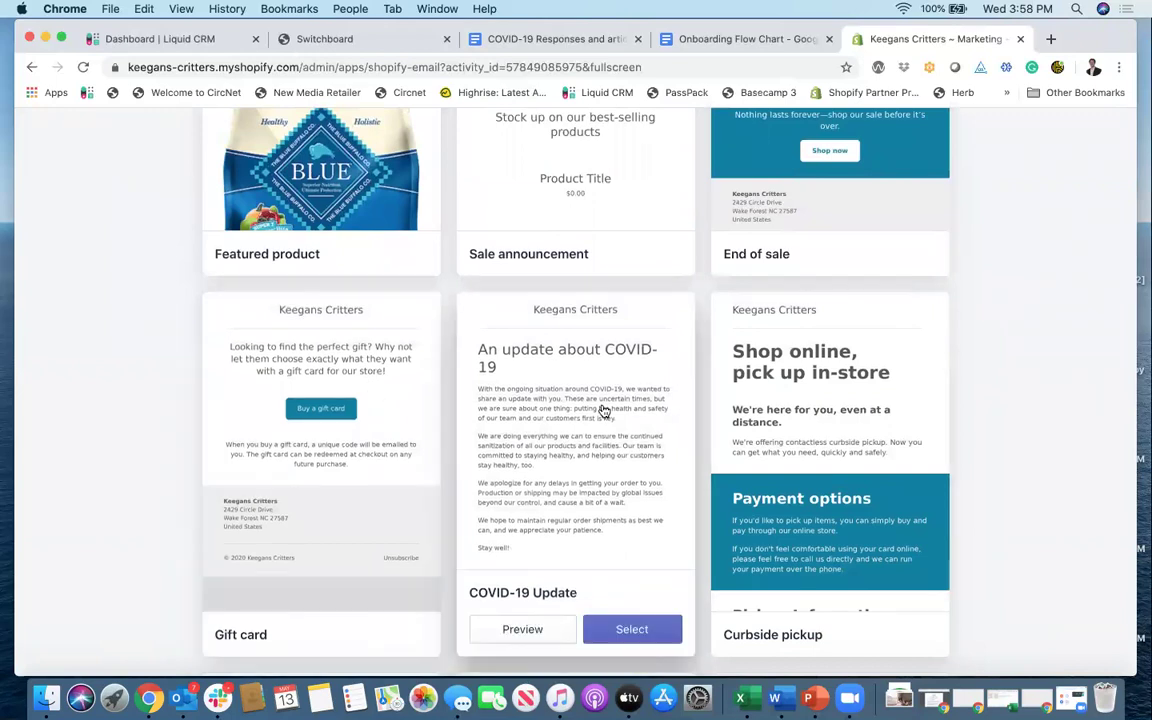
scroll(603, 411, up, 5)
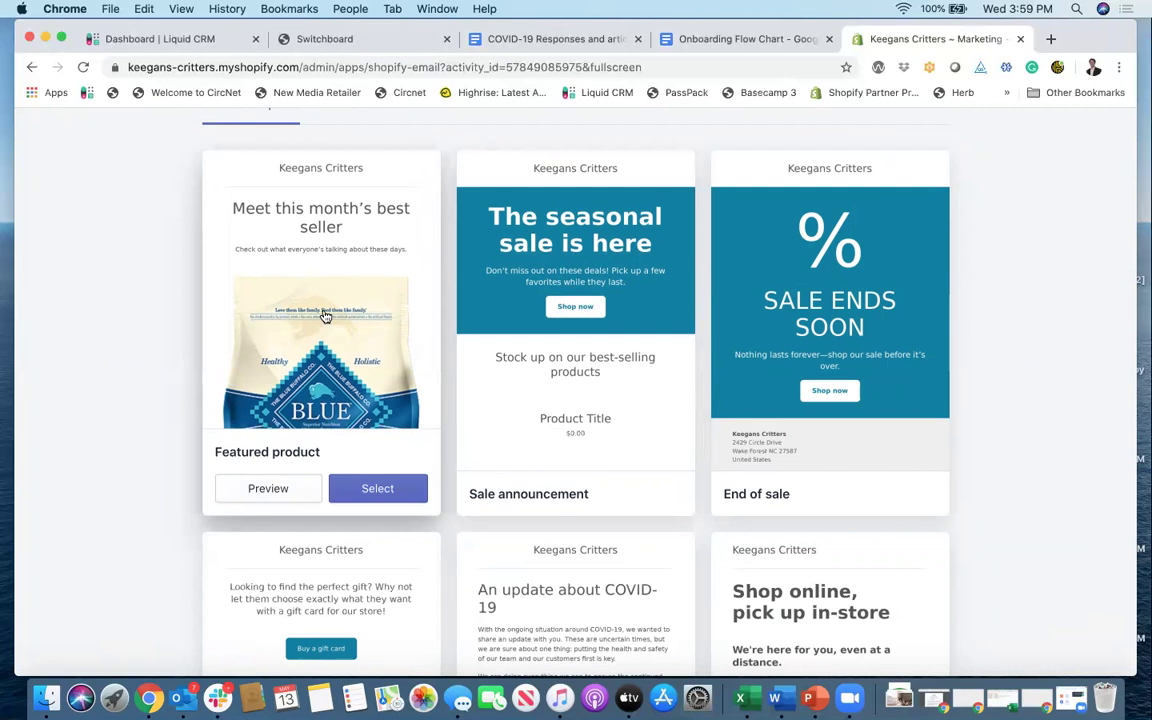
scroll(285, 428, down, 1)
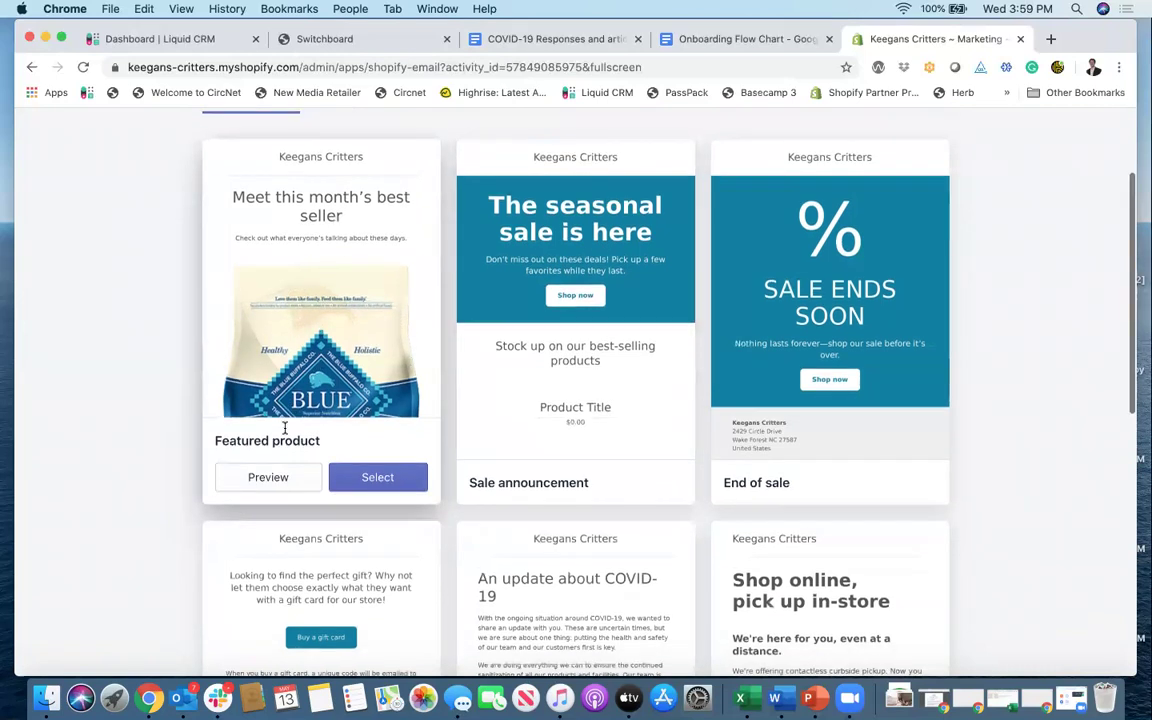
scroll(285, 428, down, 2)
click(375, 432)
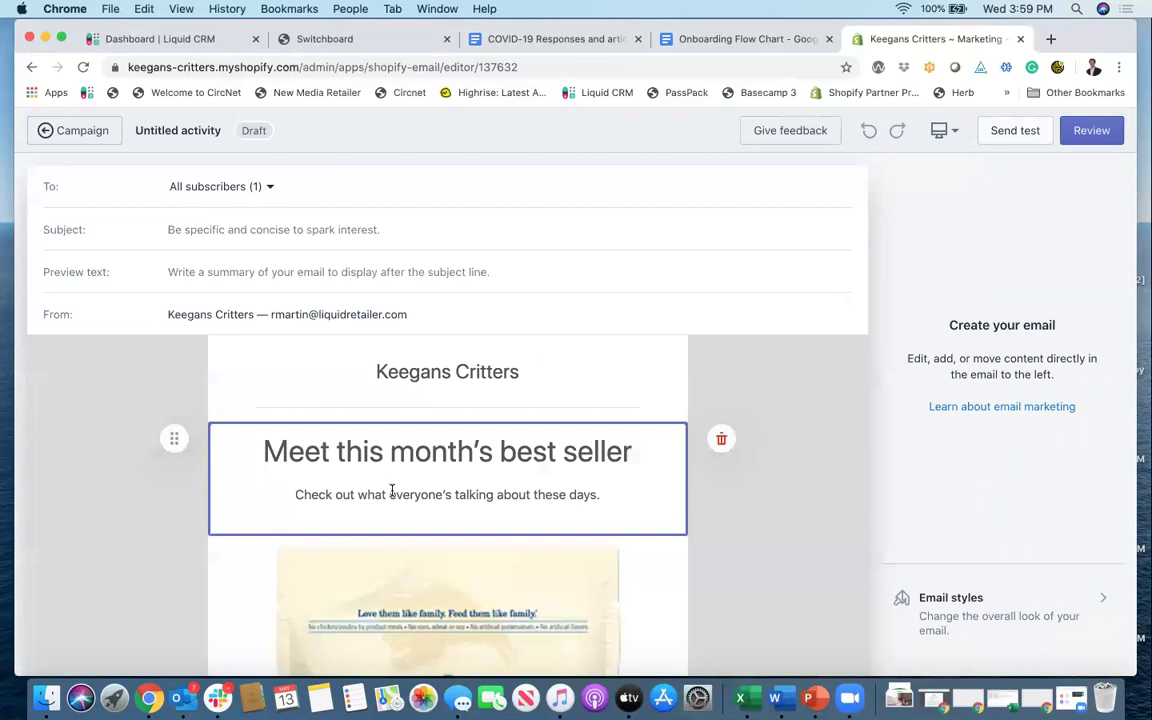
Step: Set the subject line to 'This month's best selling products'
click(315, 227)
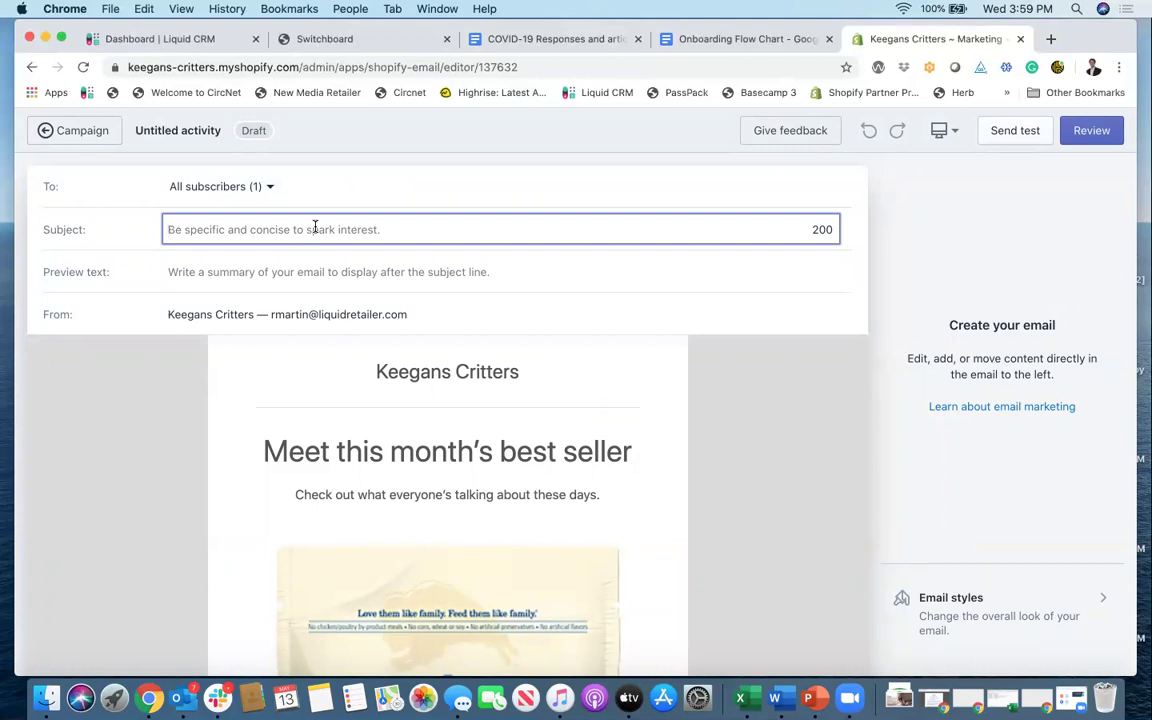
text(This m)
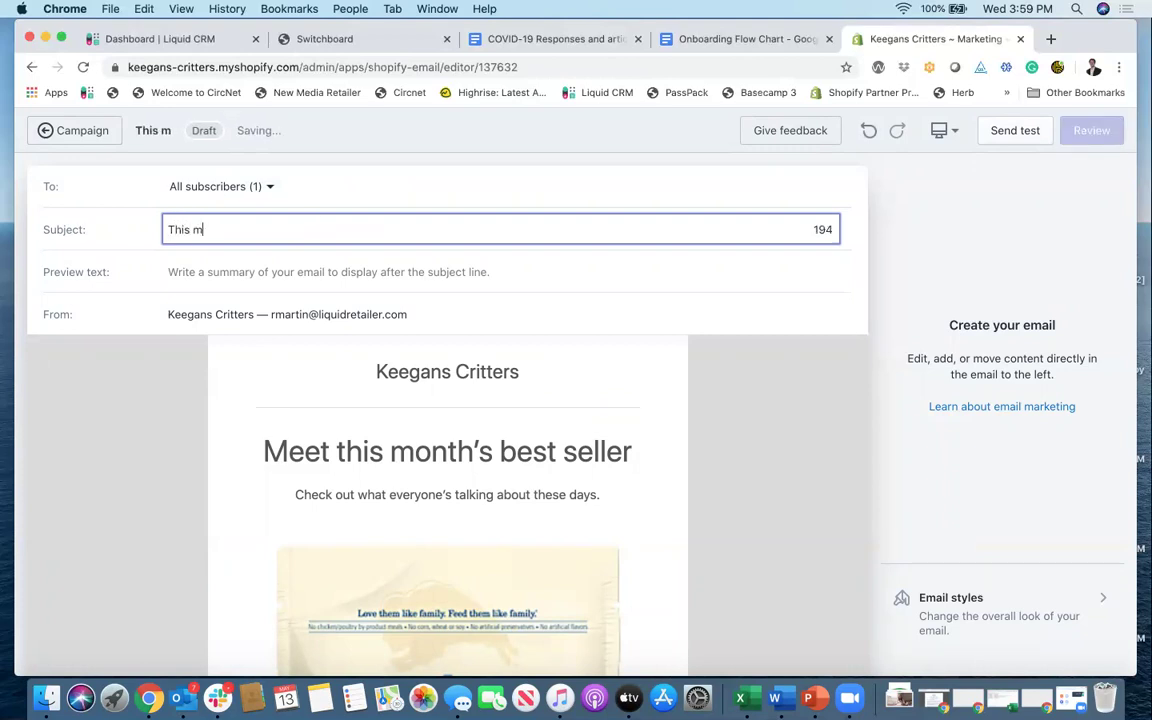
key(BackSpace)
key(BackSpace)
text(month's )
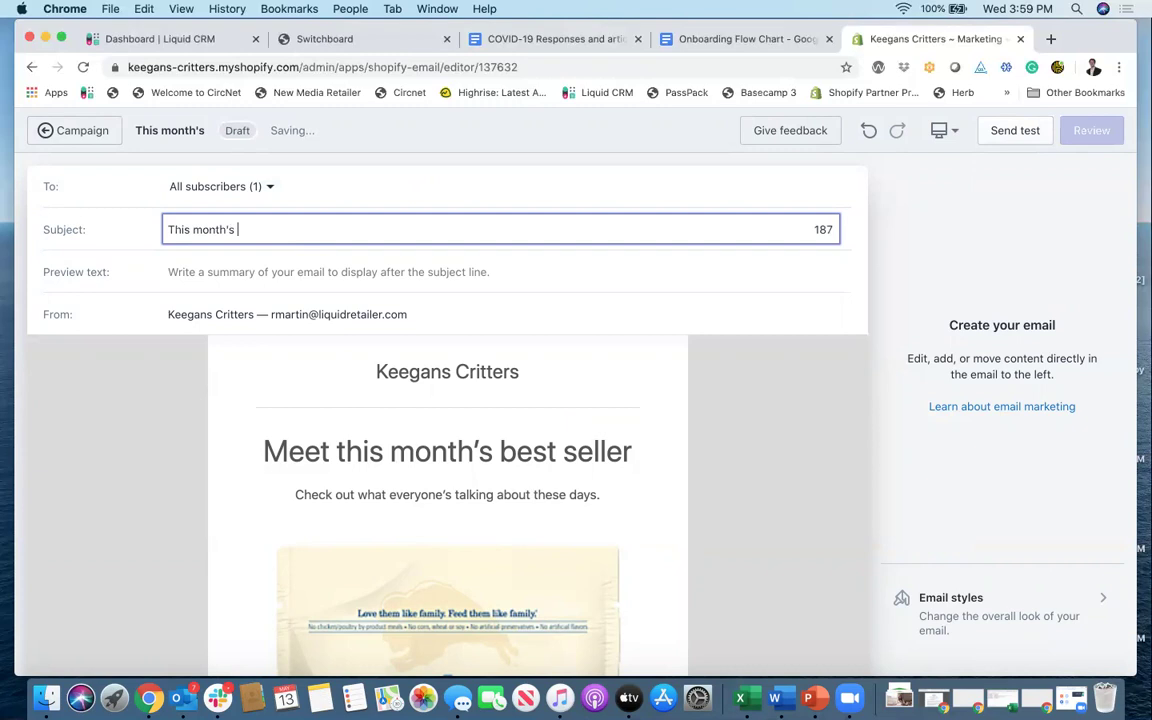
text(best selling sp)
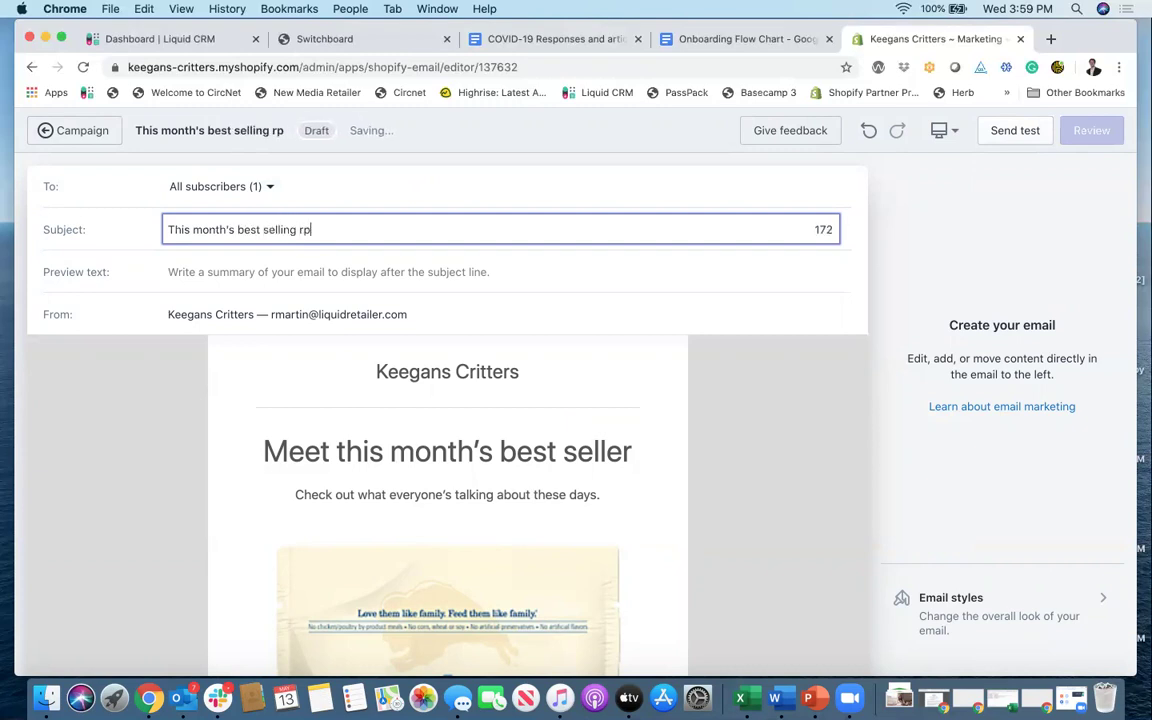
key(BackSpace)
key(BackSpace)
text(products)
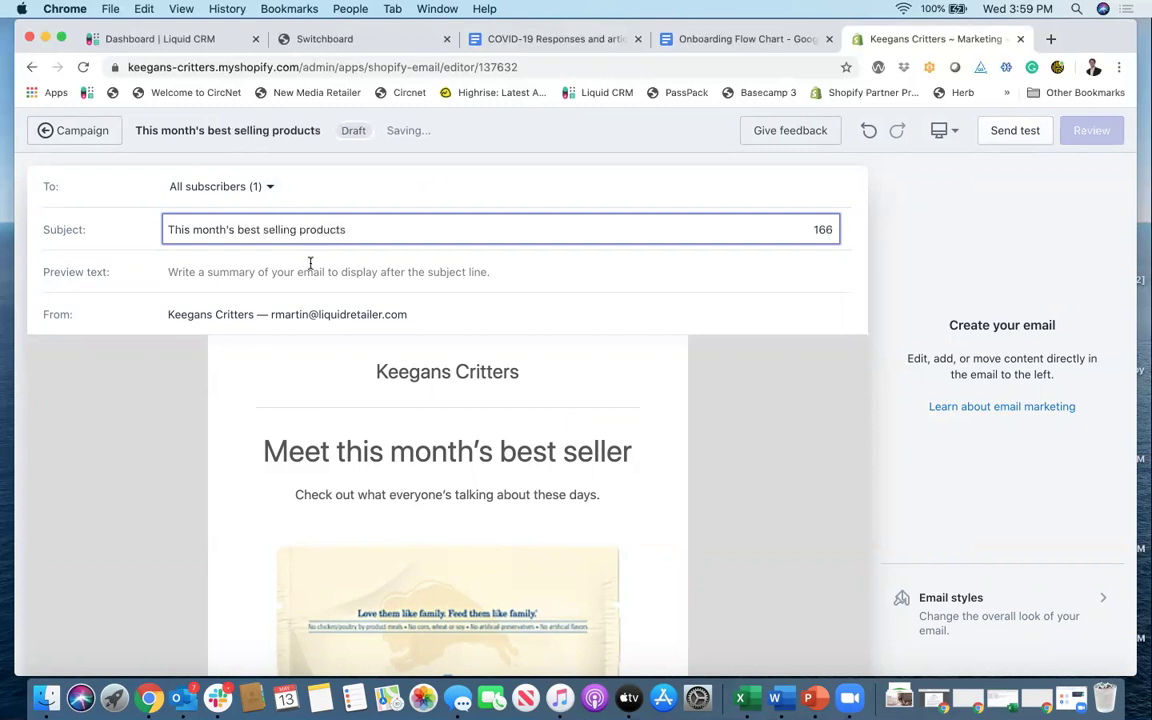
Step: Enter the preview text 'Check out best selling pet products this month'
click(307, 272)
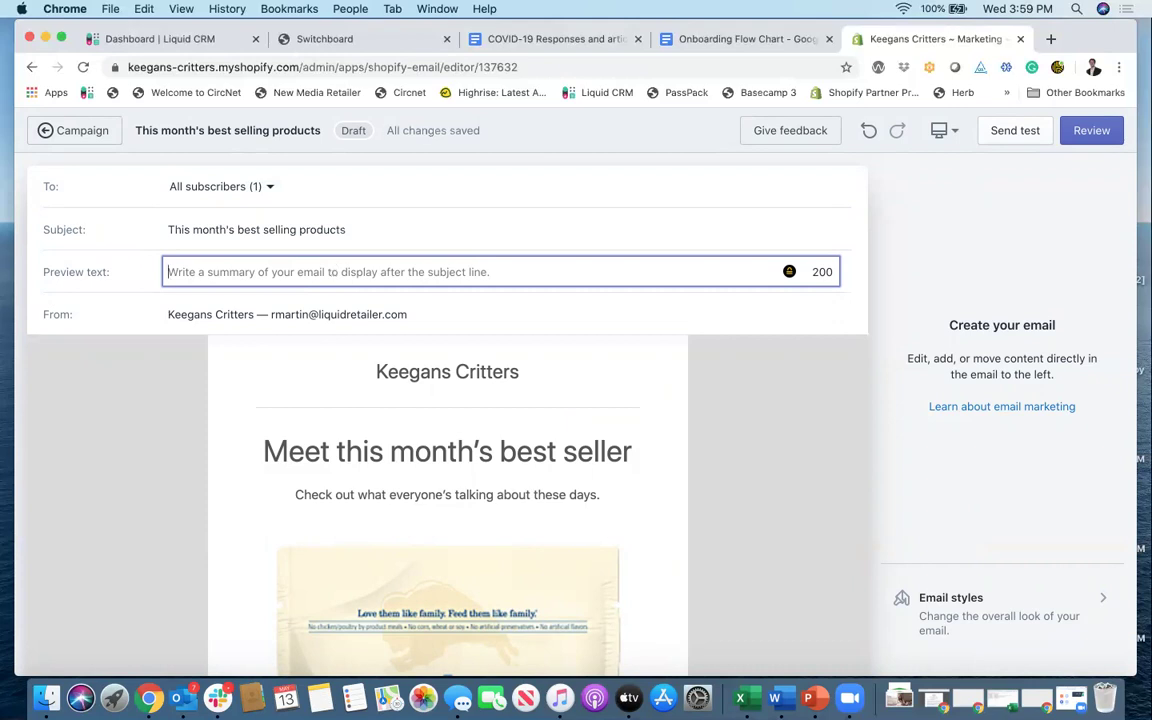
text(Check out be)
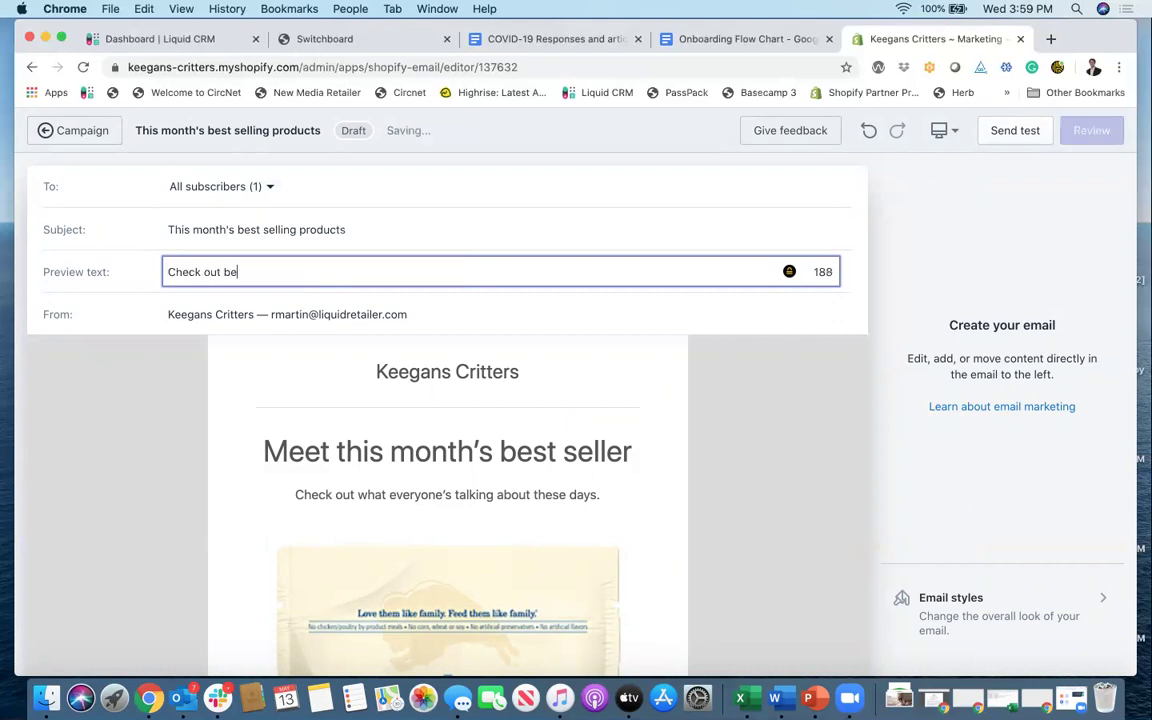
text(st selling pet pro)
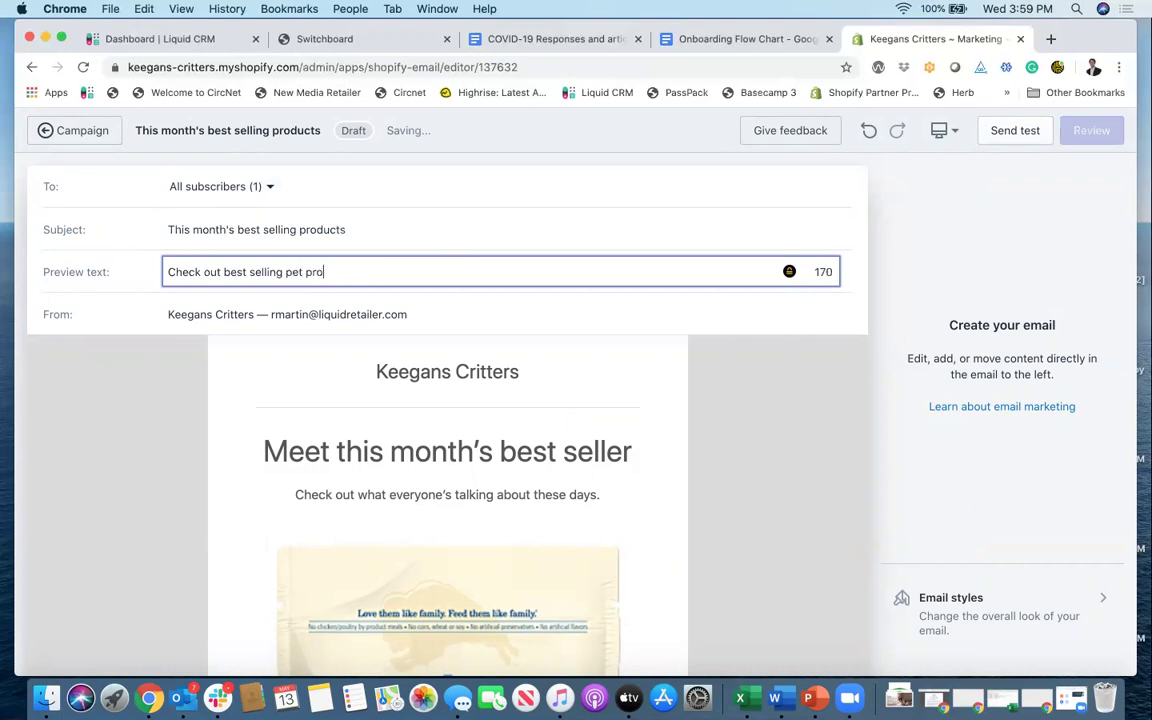
text(ducts this month)
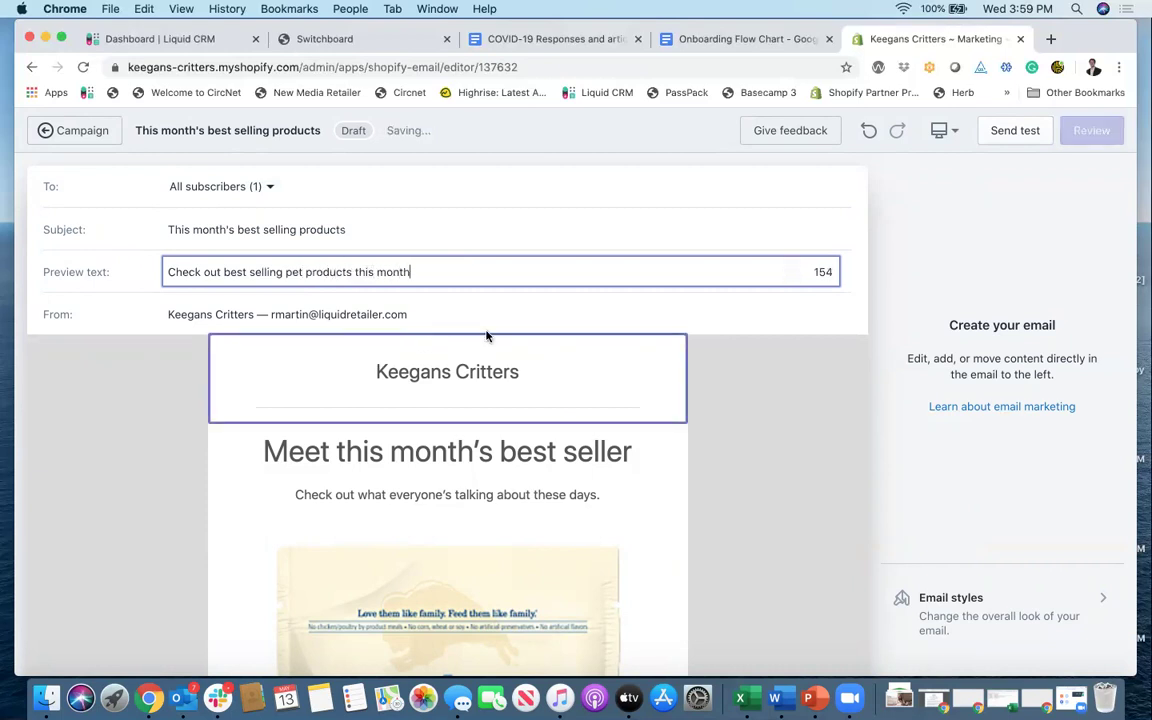
click(412, 314)
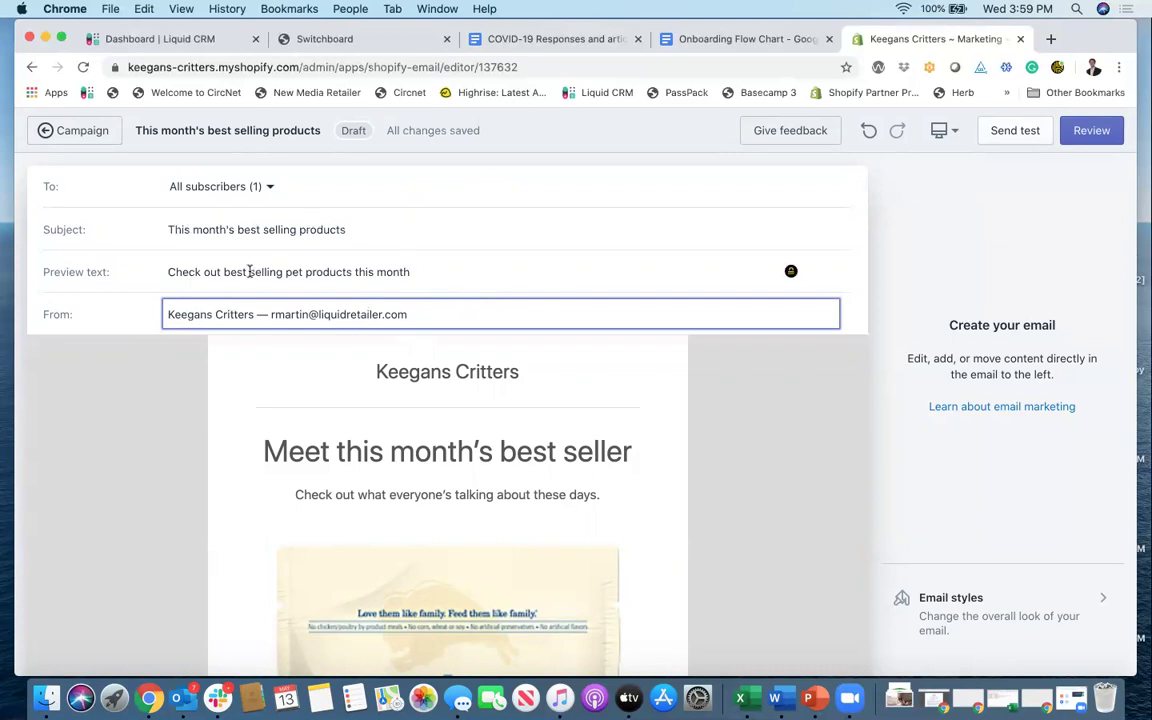
Step: Replace the header's store name with the green Keegan's Pet Store logo image
scroll(483, 350, down, 1)
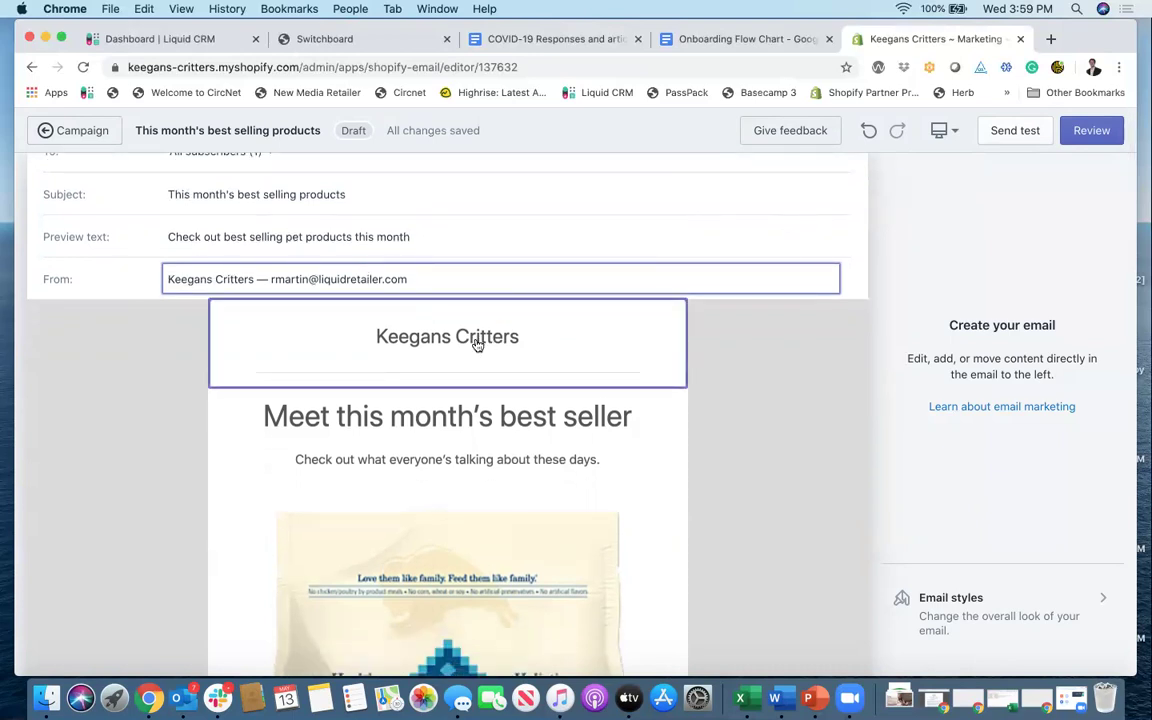
click(476, 342)
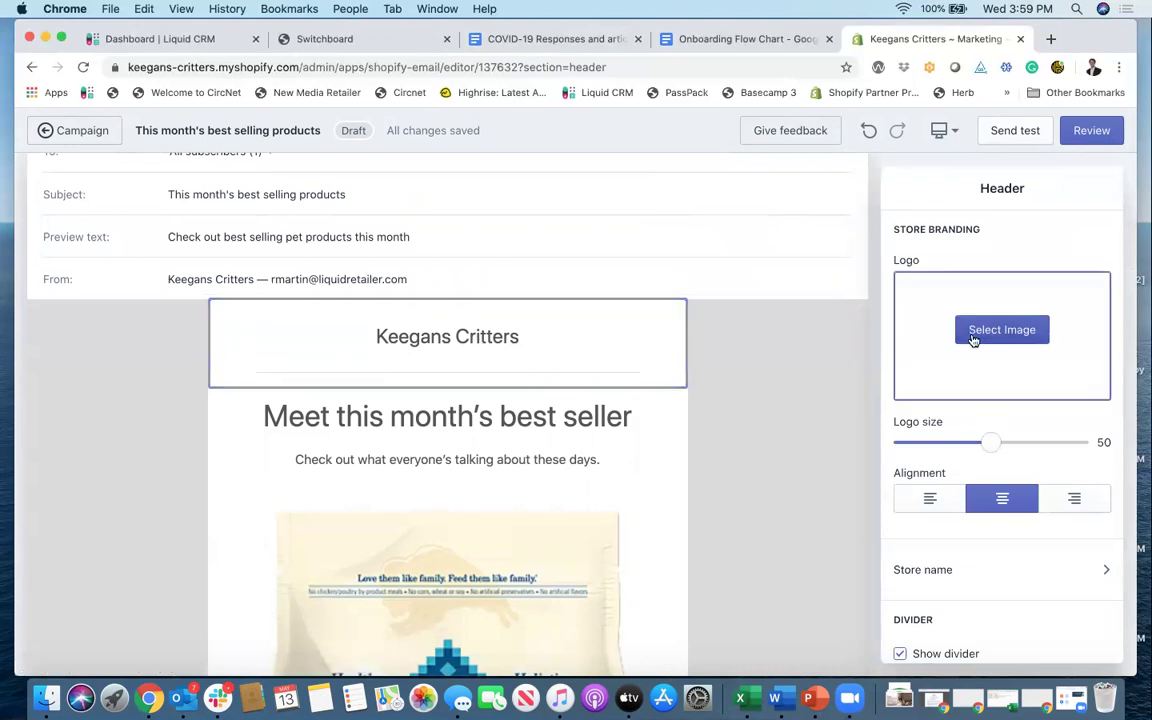
click(974, 336)
click(1050, 294)
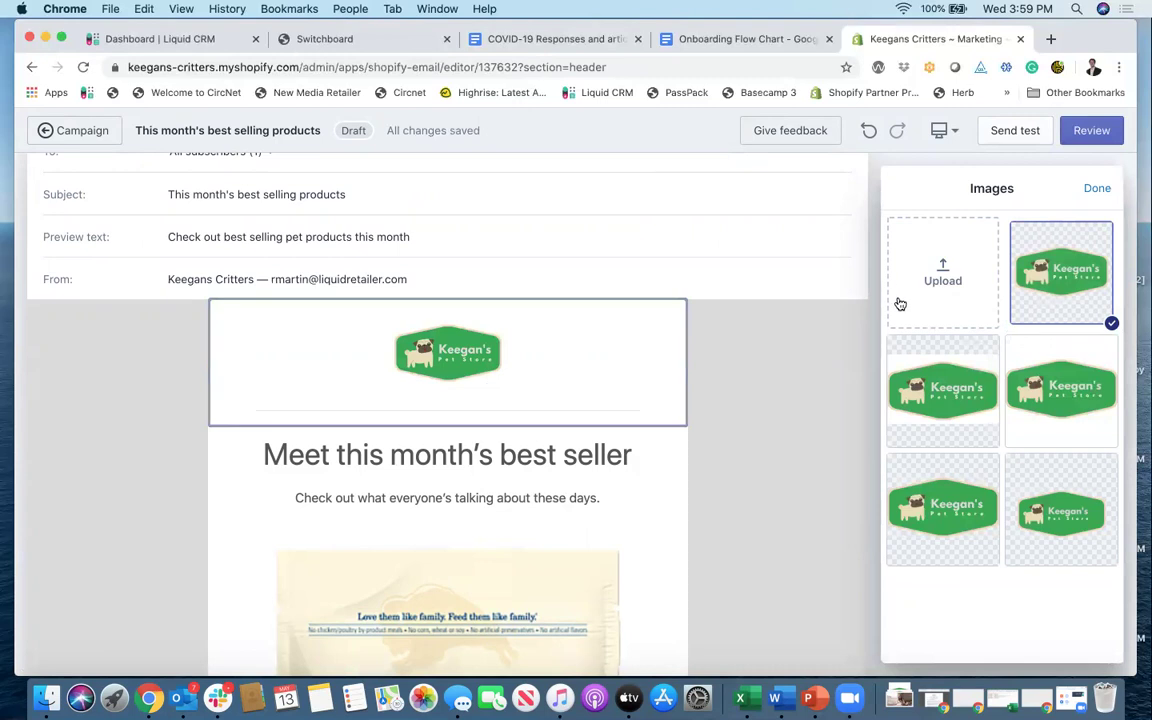
click(1097, 188)
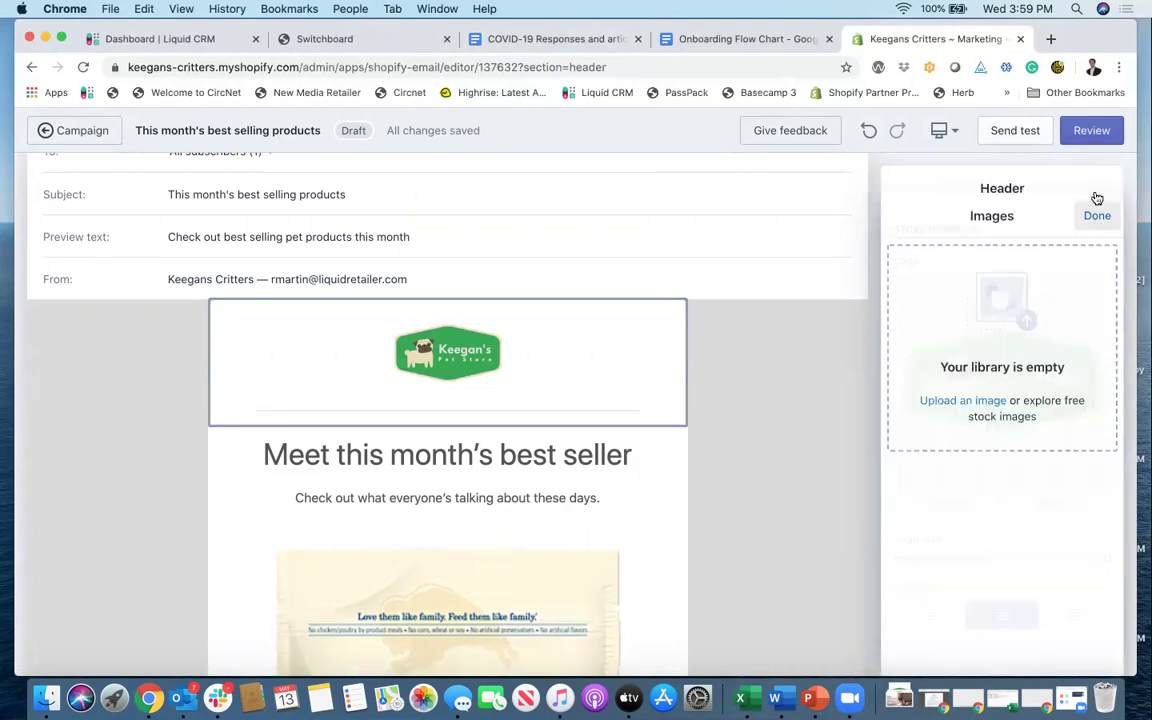
Step: Enlarge the header logo to size 90 and keep it centre-aligned
scroll(1018, 403, down, 2)
drag(990, 478, 1060, 478)
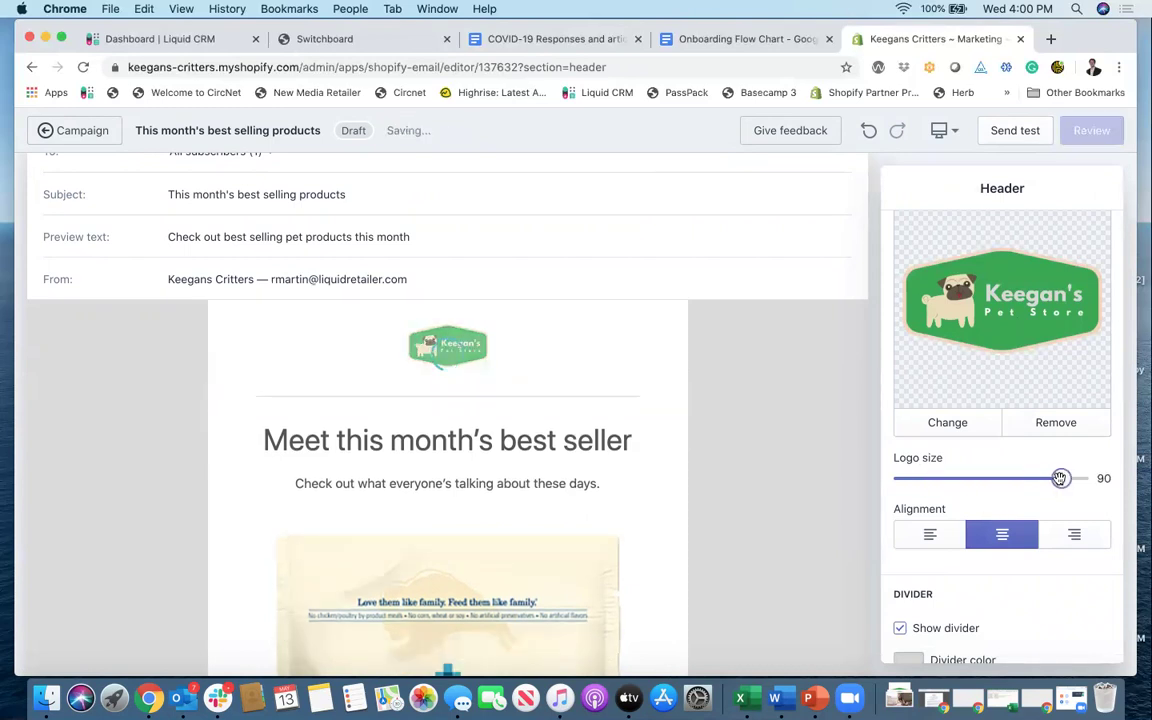
scroll(950, 497, down, 3)
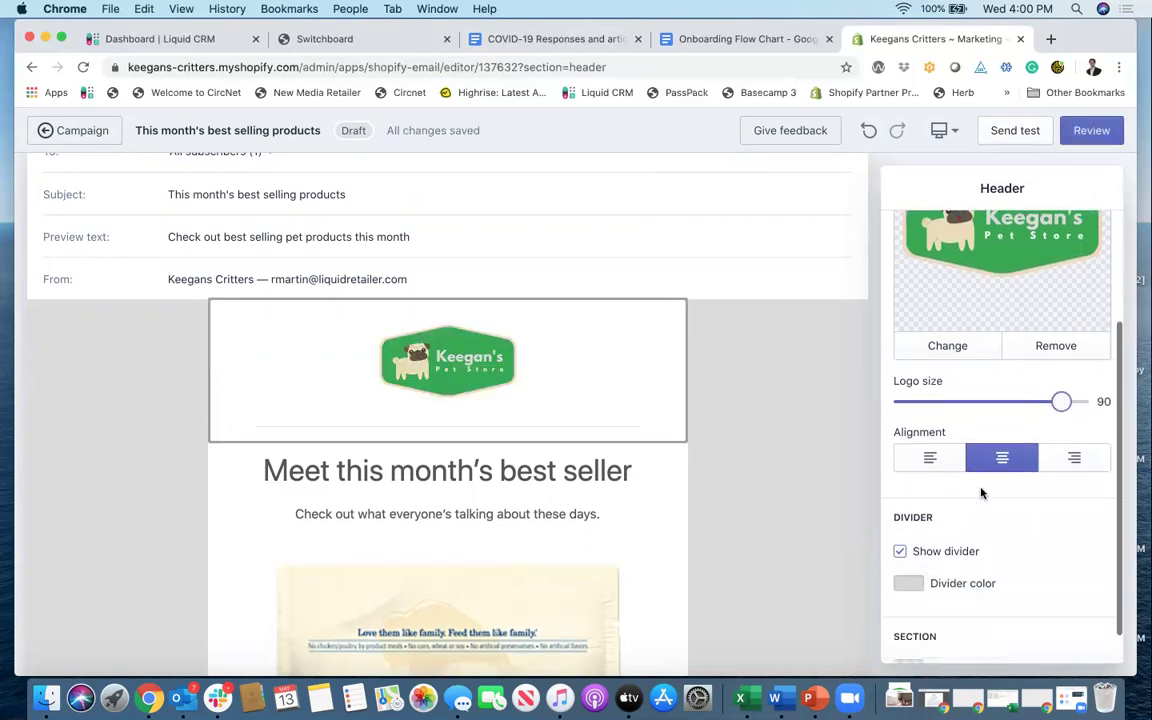
click(940, 449)
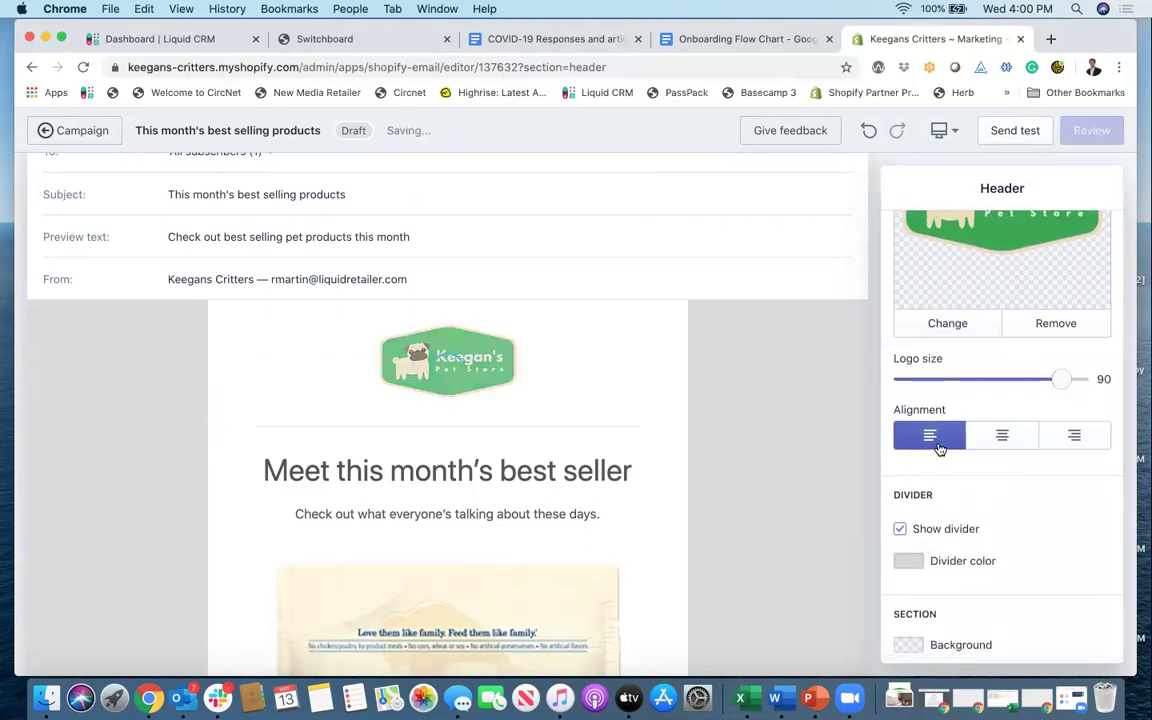
click(993, 442)
Step: Keep the divider line shown beneath the header logo
scroll(990, 443, down, 1)
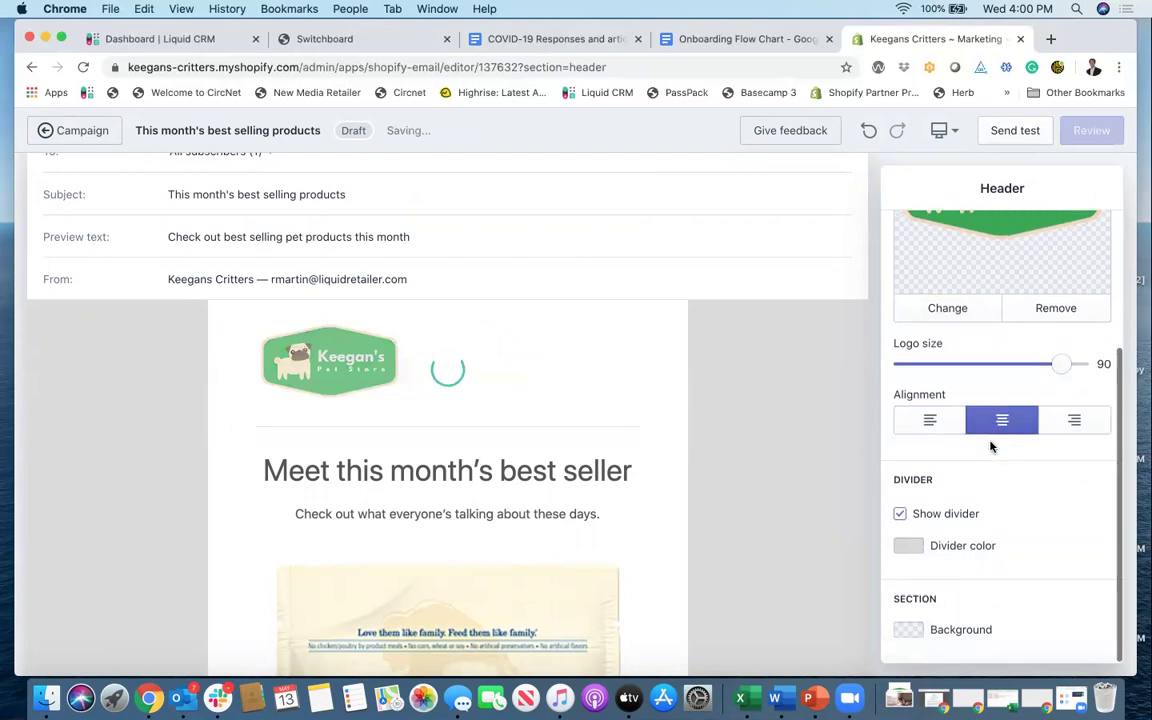
click(900, 514)
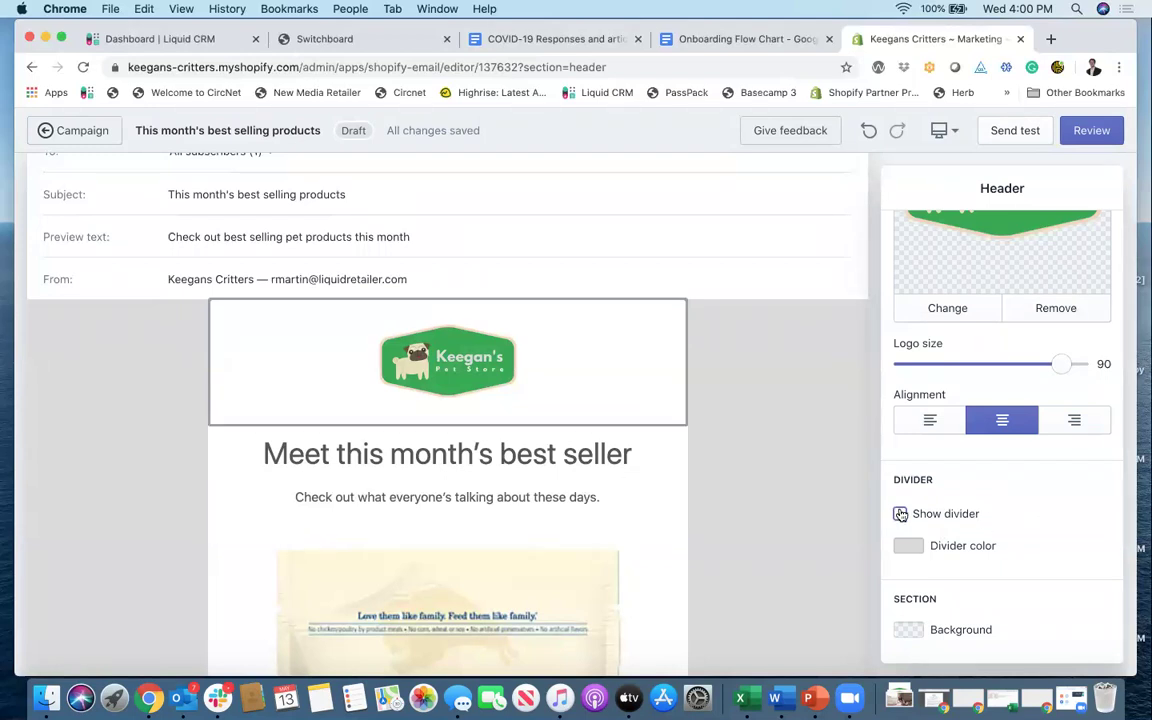
click(900, 514)
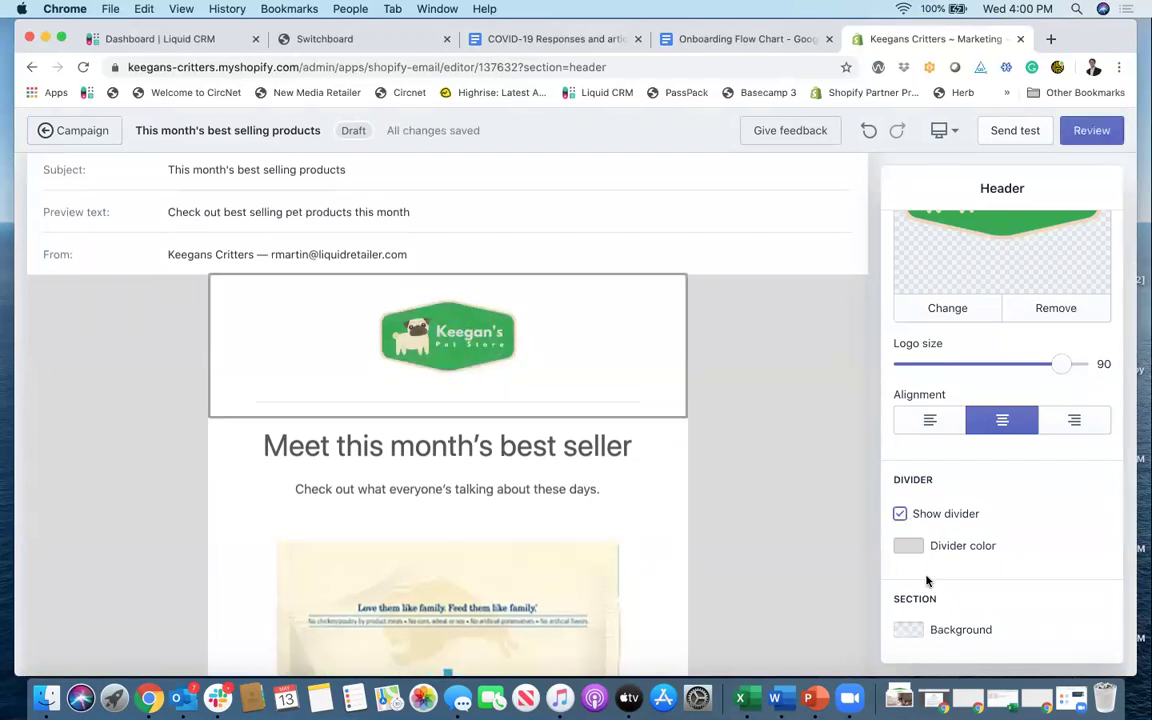
scroll(924, 634, up, 3)
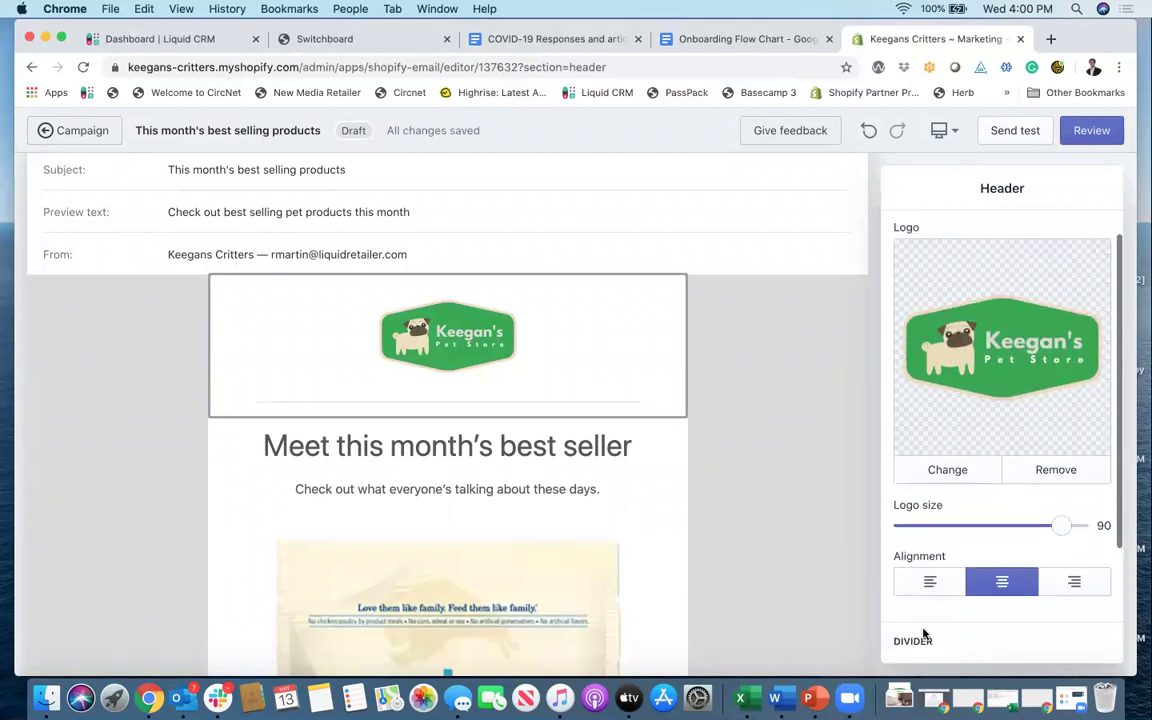
scroll(924, 634, up, 1)
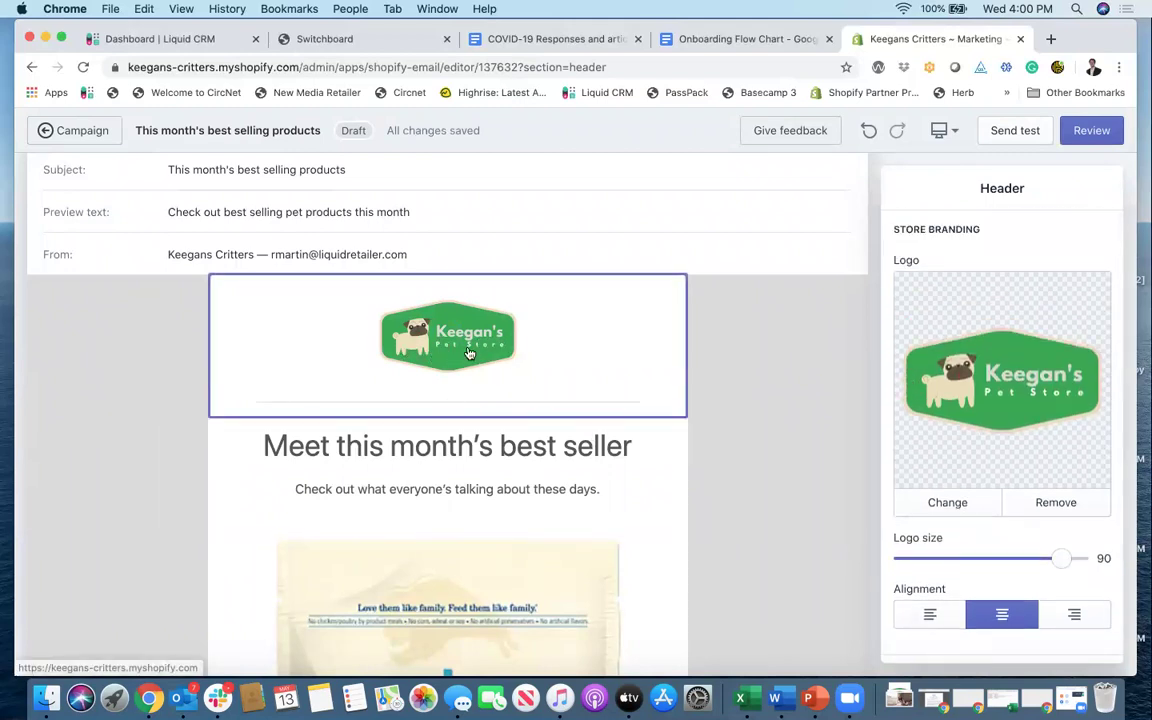
scroll(485, 412, down, 2)
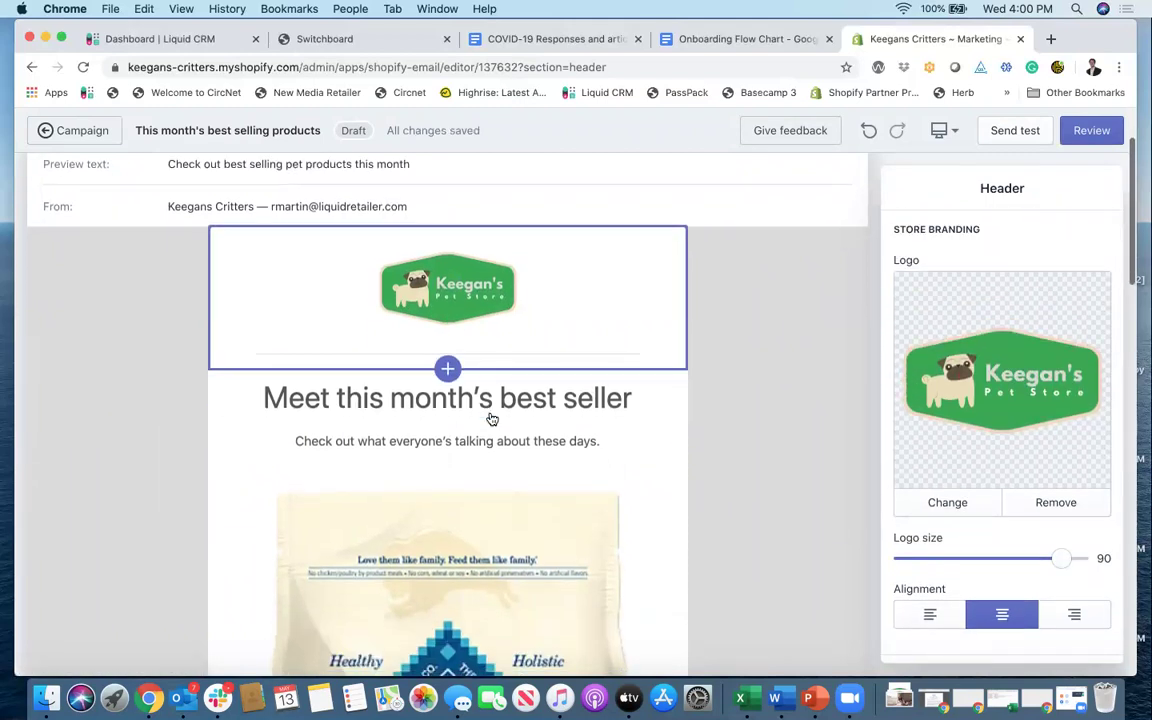
scroll(491, 419, down, 1)
Step: Change the headline to 'This month's best selling products'
click(504, 393)
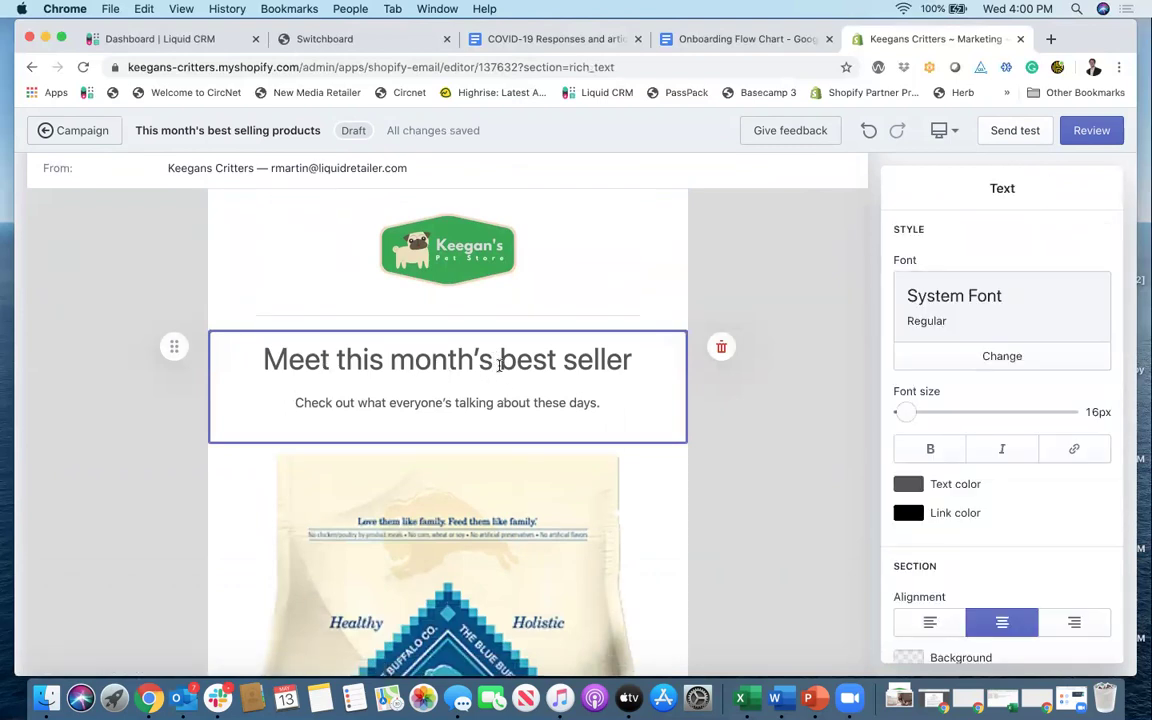
click(381, 360)
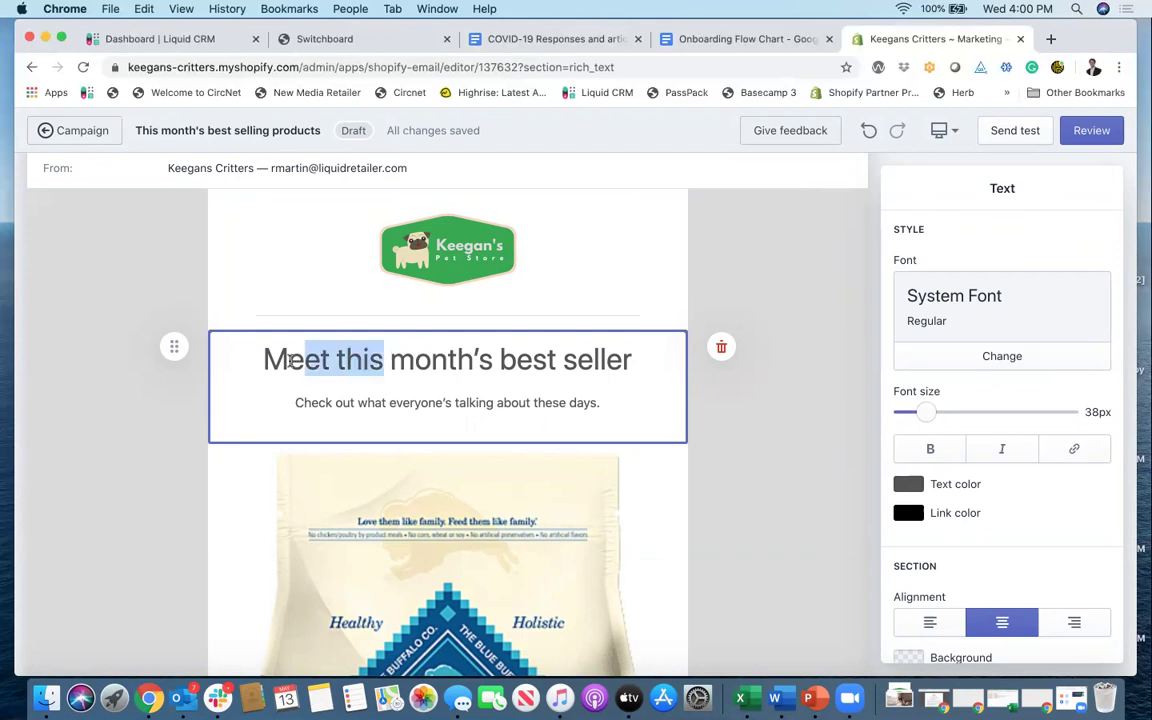
drag(290, 361, 276, 363)
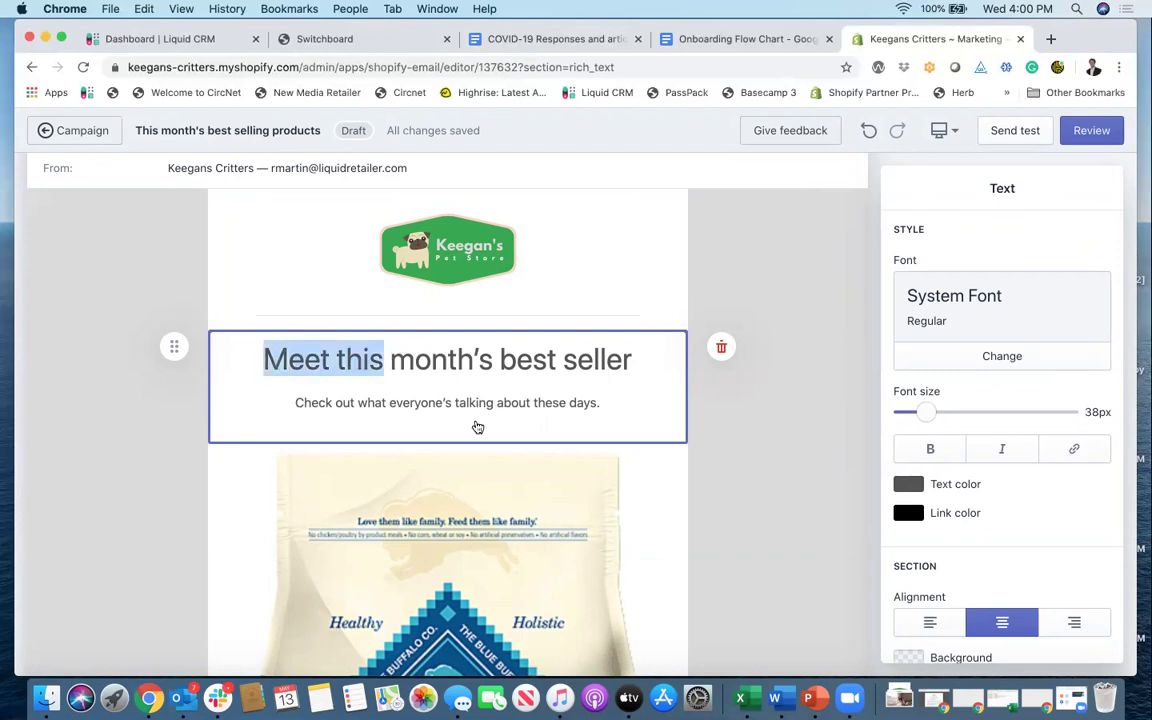
text(This)
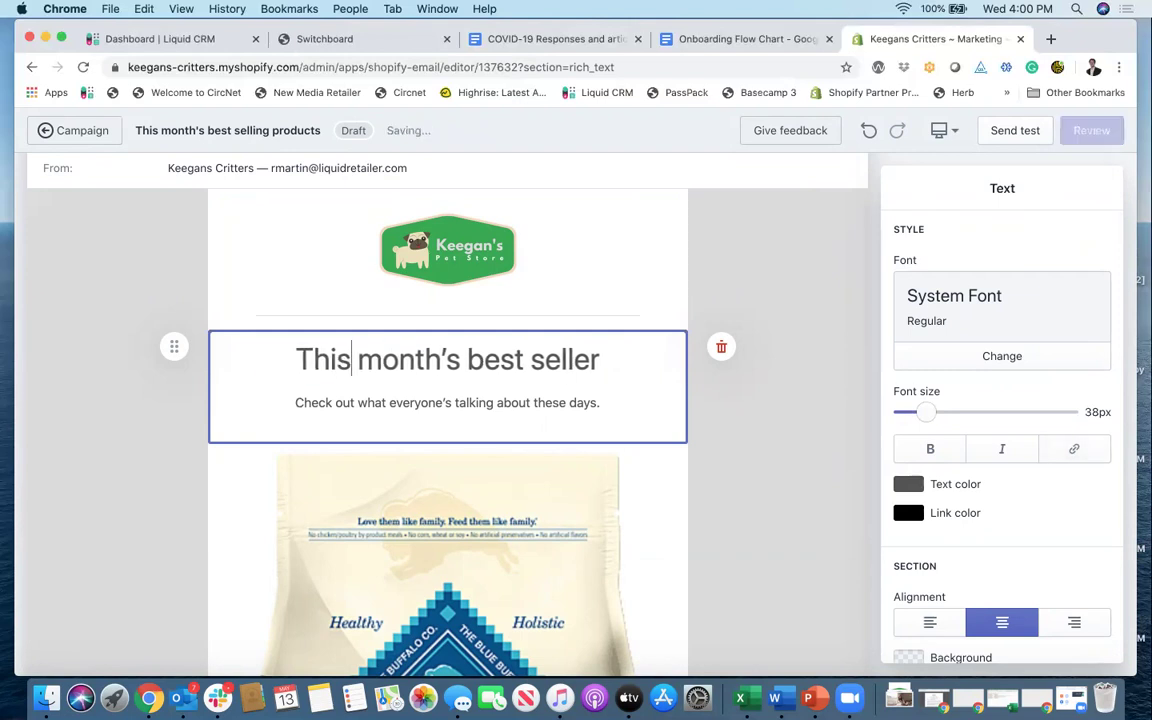
click(607, 358)
key(BackSpace)
key(BackSpace)
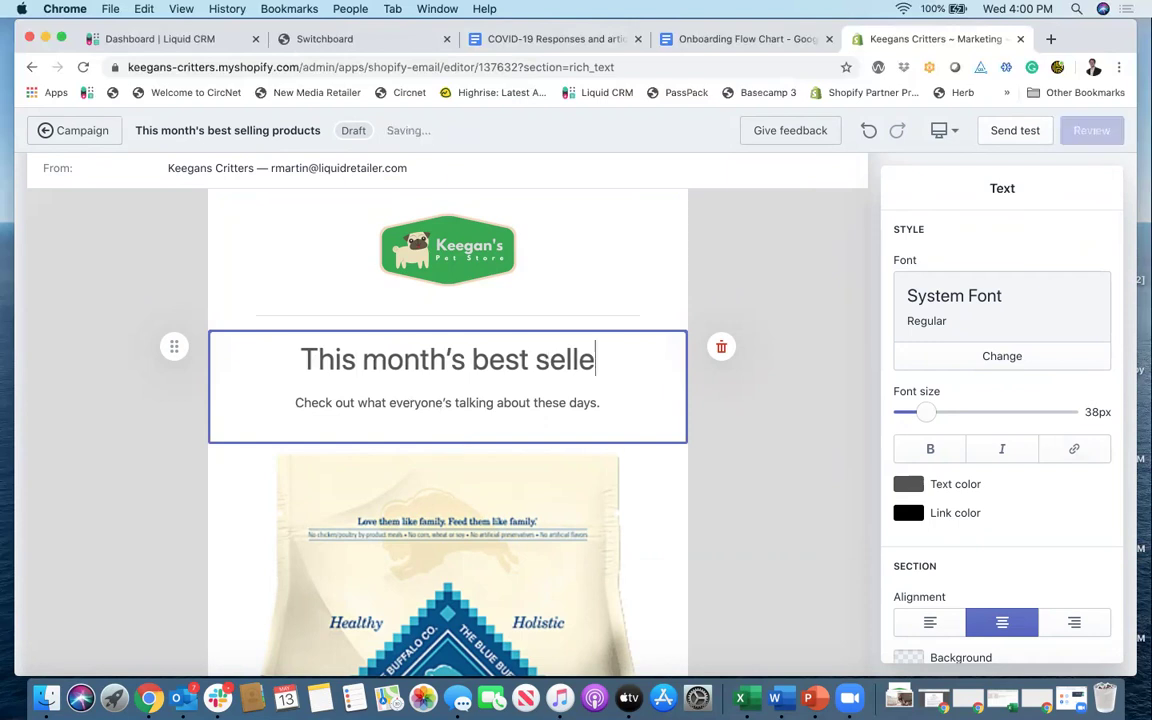
text(ing products)
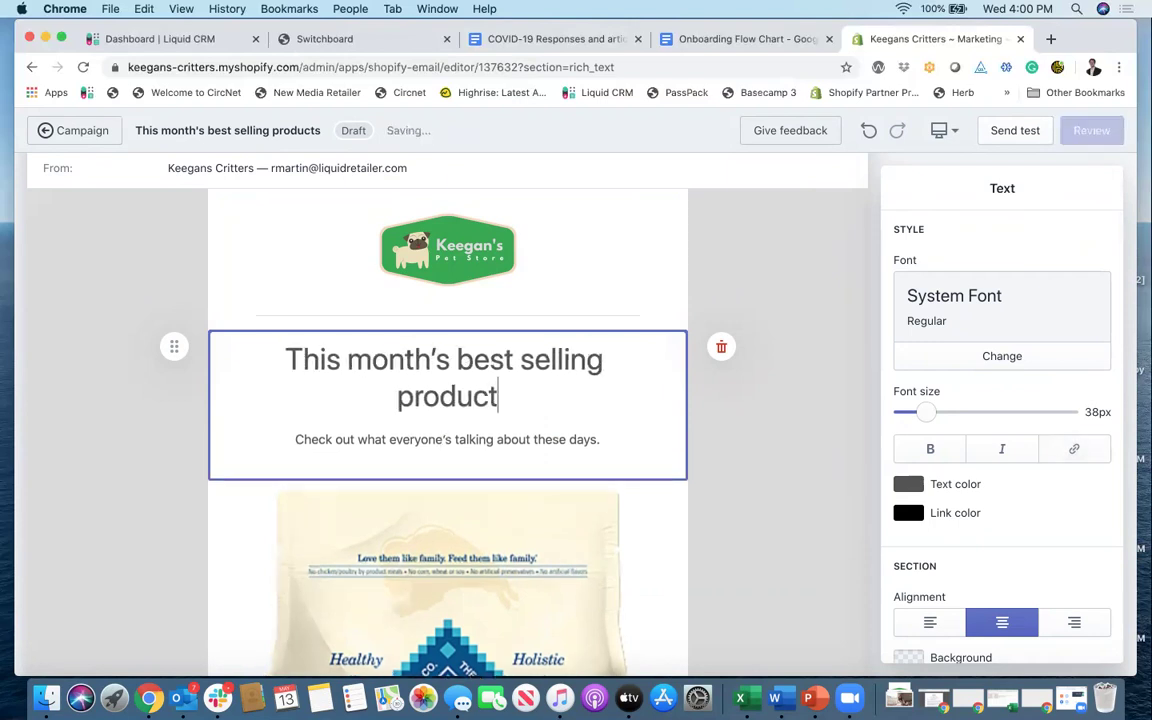
Step: Replace the line under the headline with 'Our favorite products this month.'
click(594, 439)
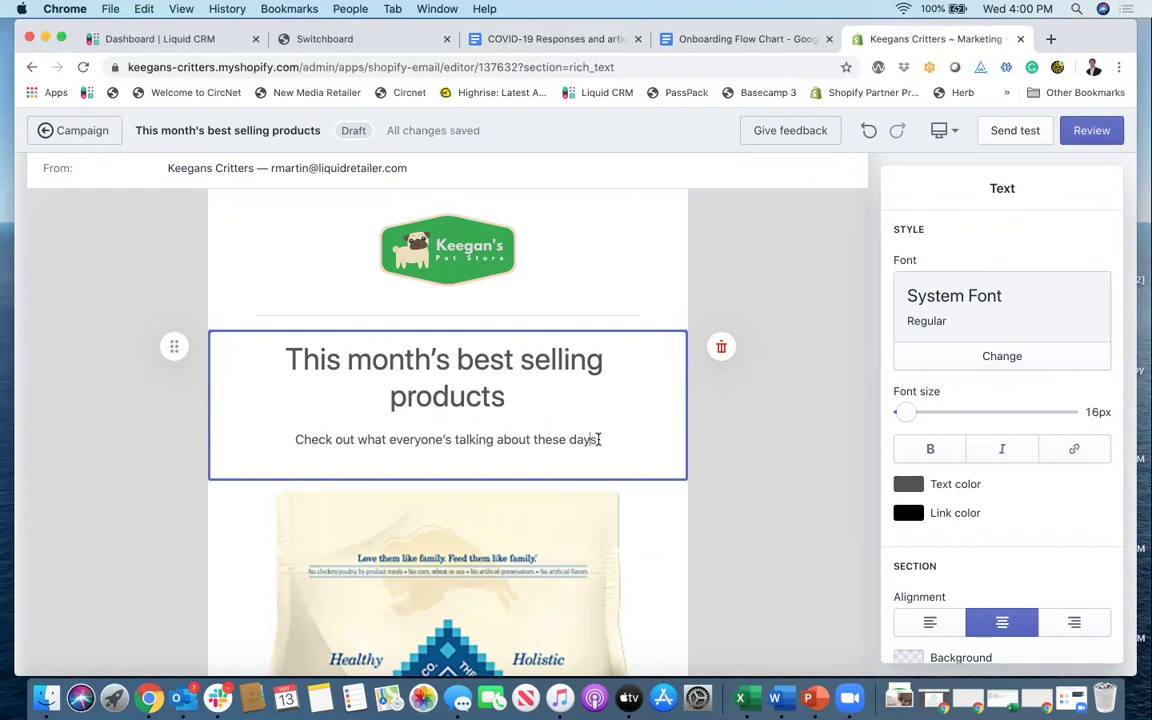
drag(599, 439, 302, 440)
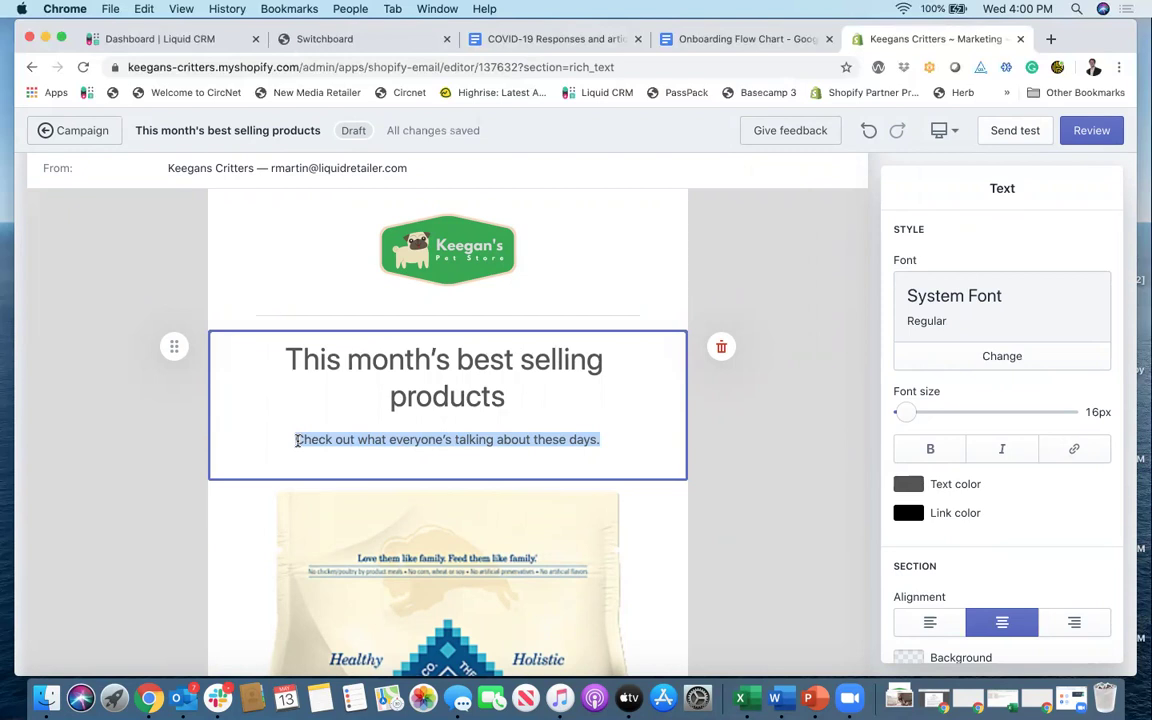
text(Our )
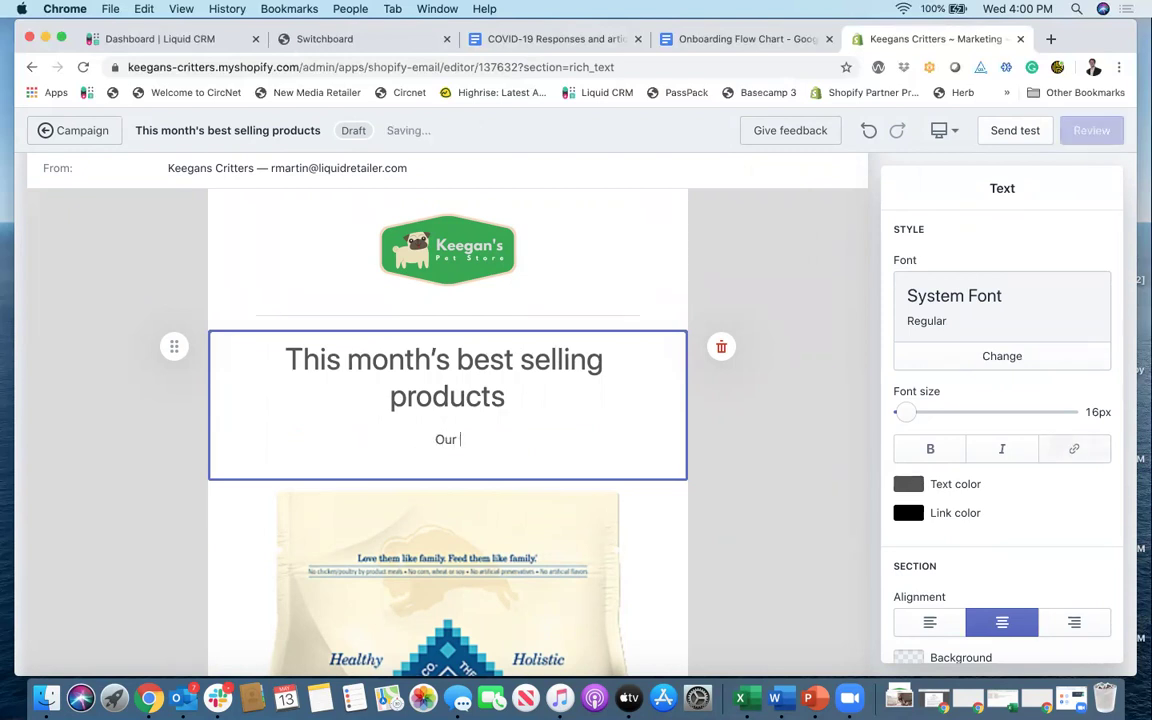
text(favorite products f)
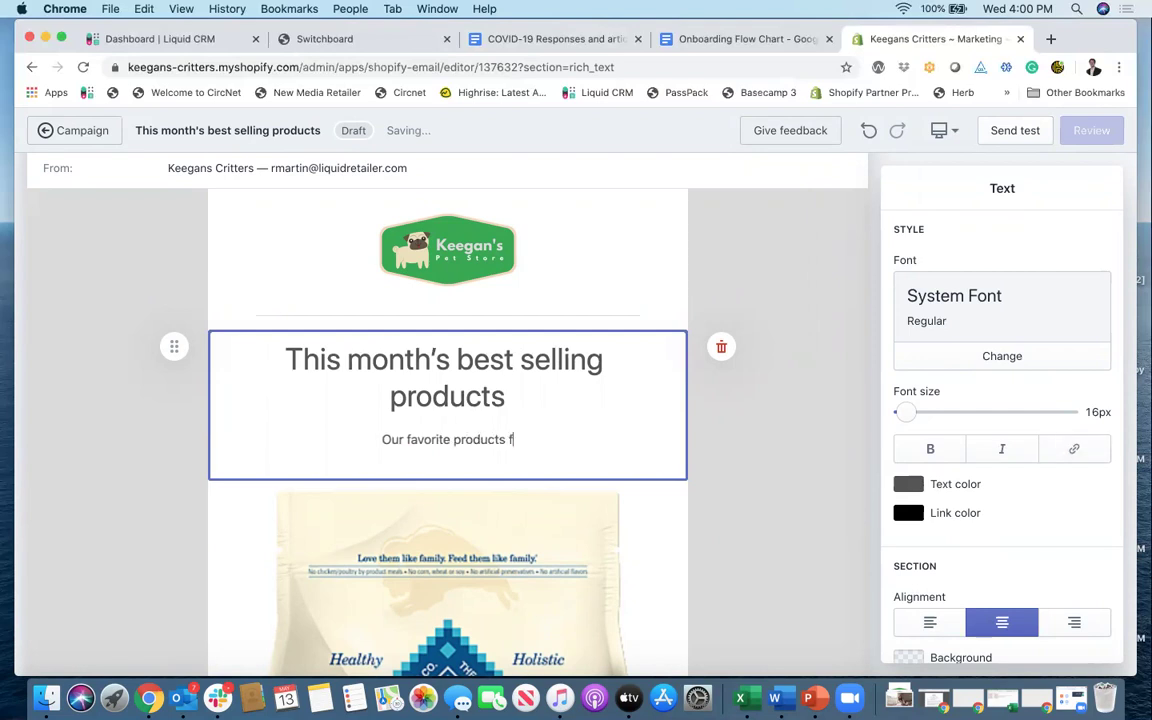
key(BackSpace)
text(this mon)
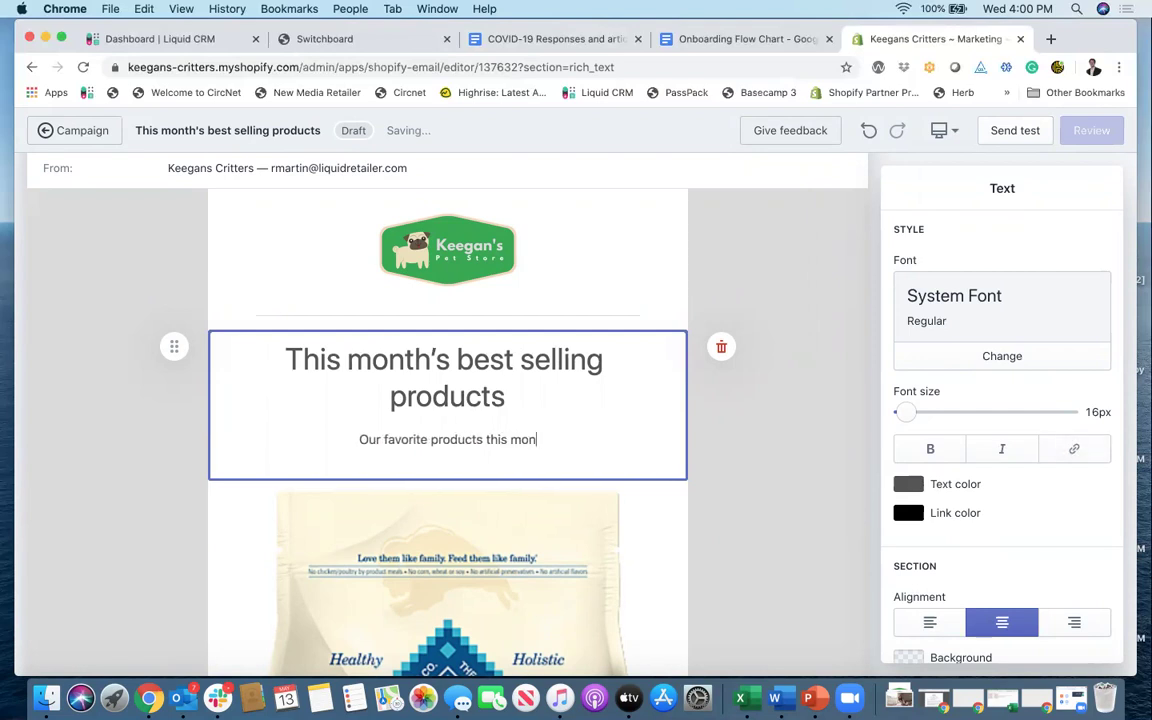
text(th.)
scroll(375, 465, down, 2)
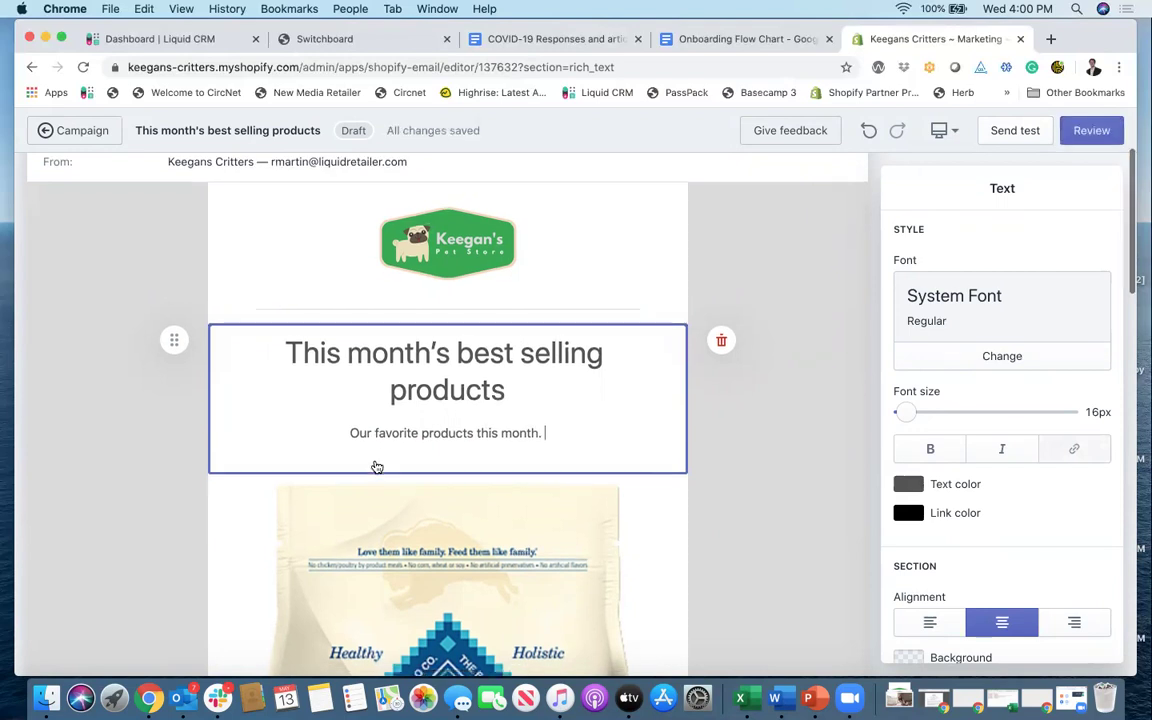
mouse_move(447, 437)
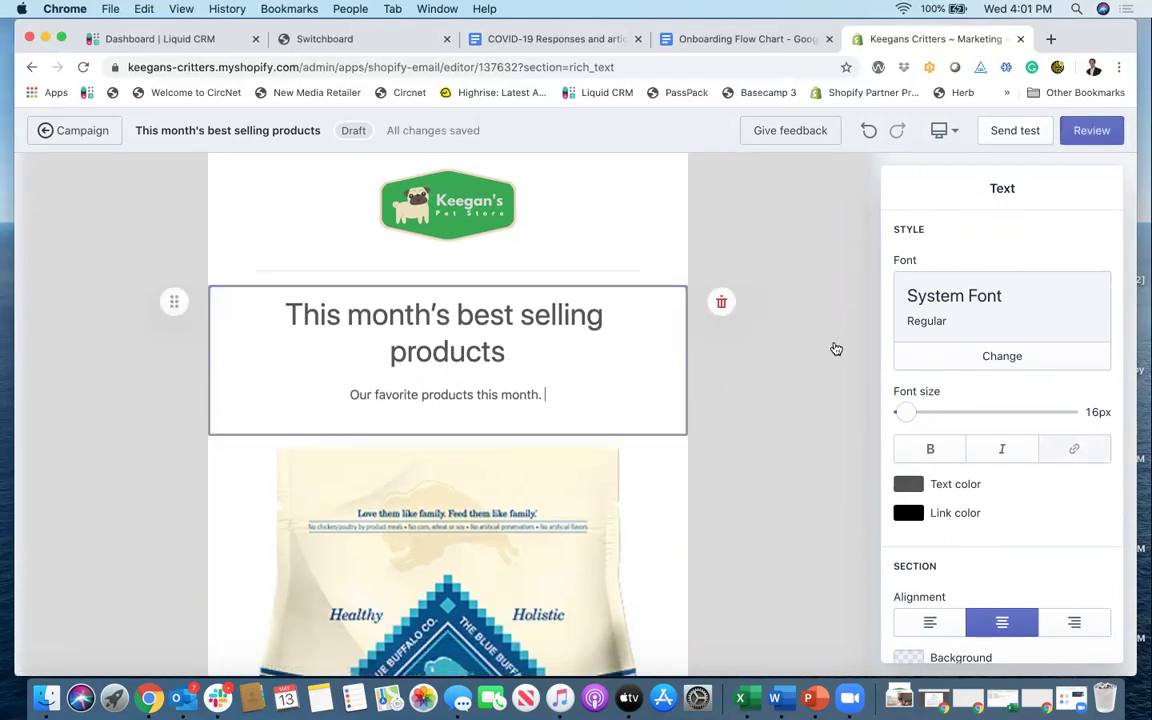
Step: Set the heading section's background colour to the bluish green #1CE180
scroll(986, 370, down, 1)
mouse_move(905, 385)
mouse_down()
mouse_move(936, 384)
mouse_move(893, 383)
mouse_move(910, 384)
mouse_up()
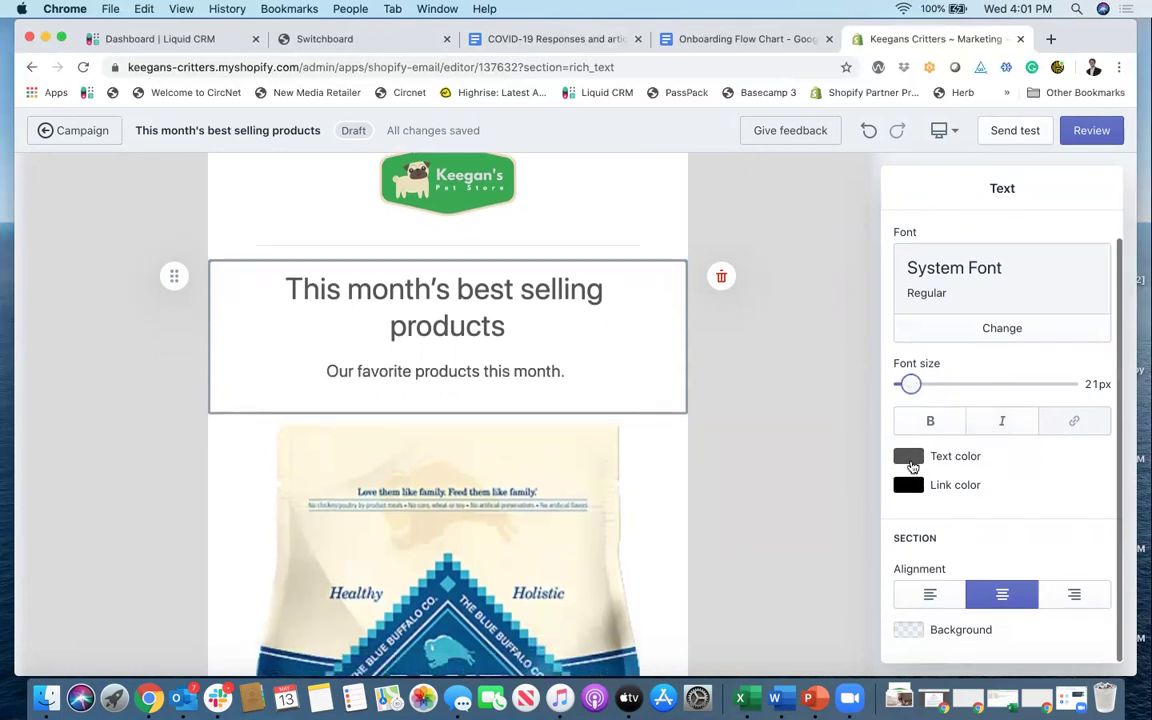
click(911, 634)
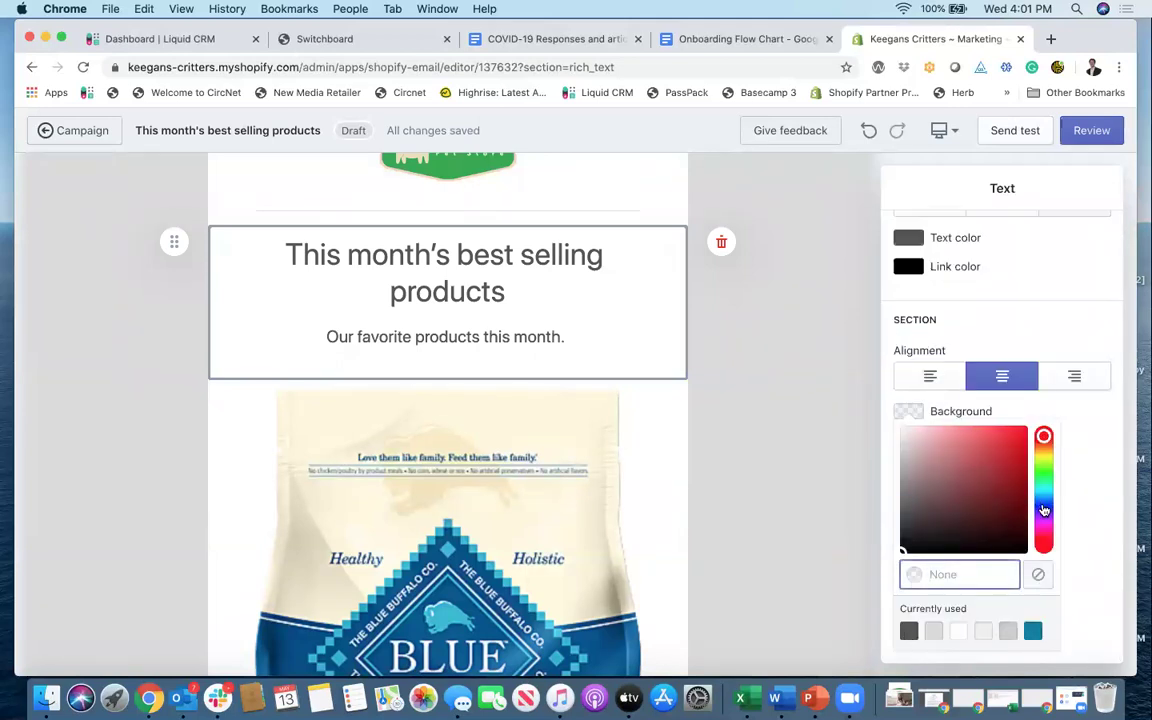
click(1043, 510)
click(1043, 516)
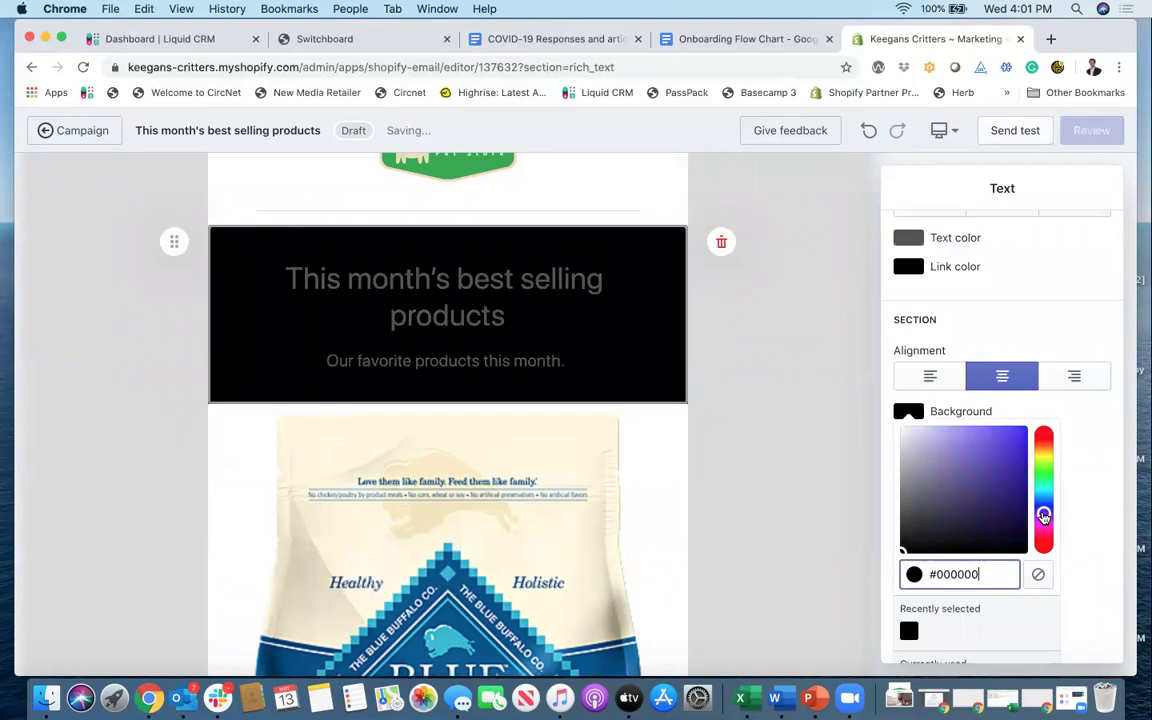
click(1044, 499)
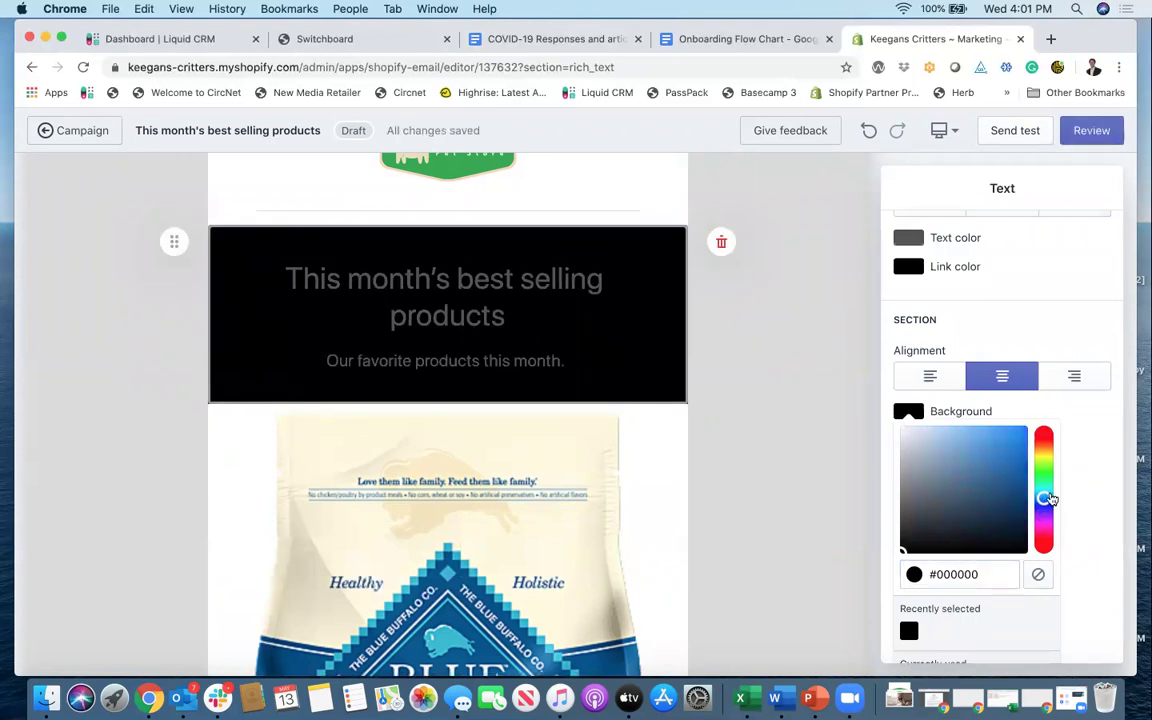
click(1011, 444)
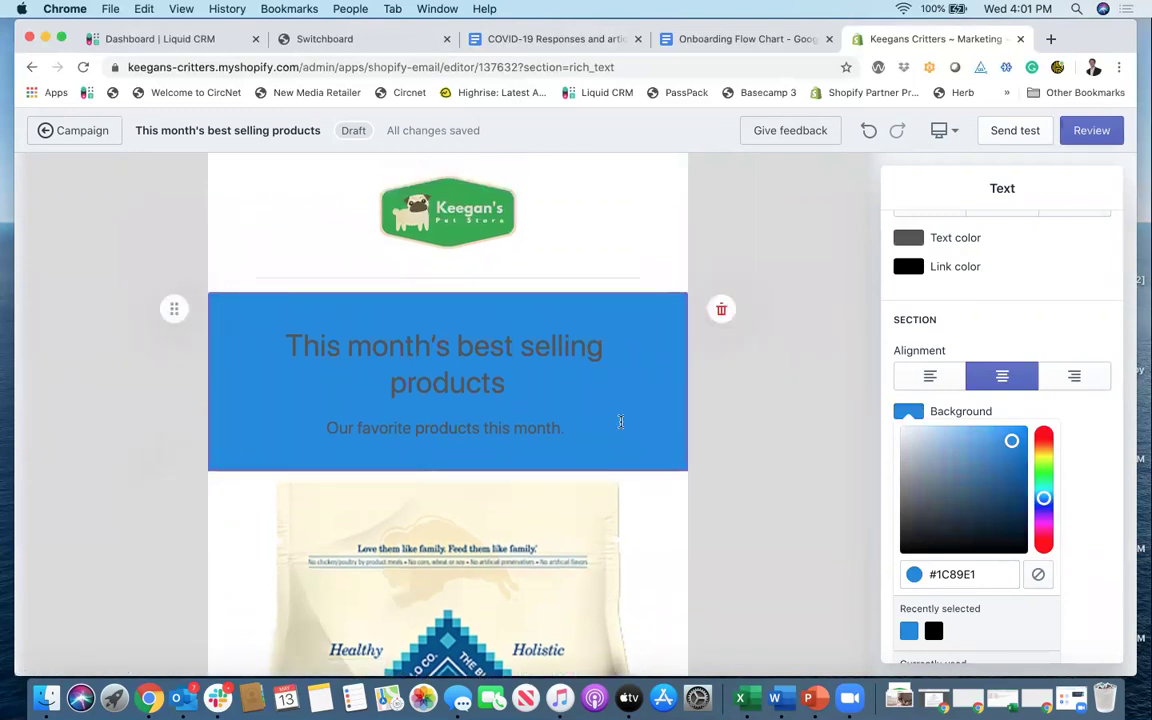
click(1045, 476)
click(1046, 476)
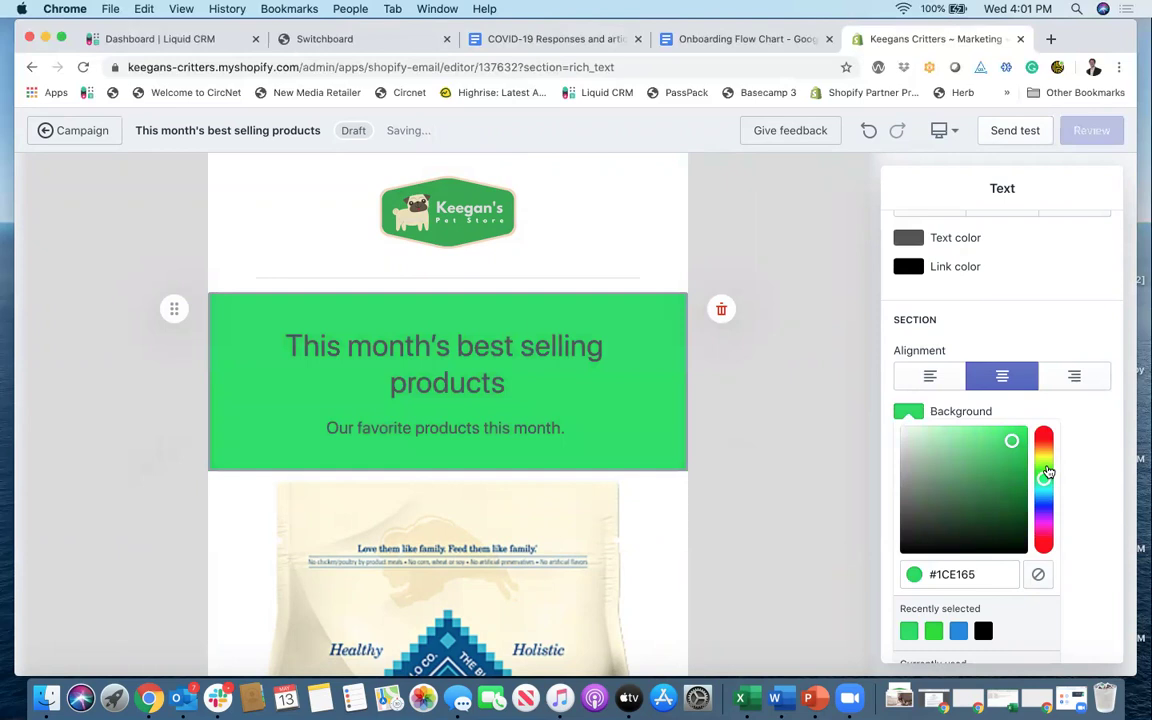
click(1044, 463)
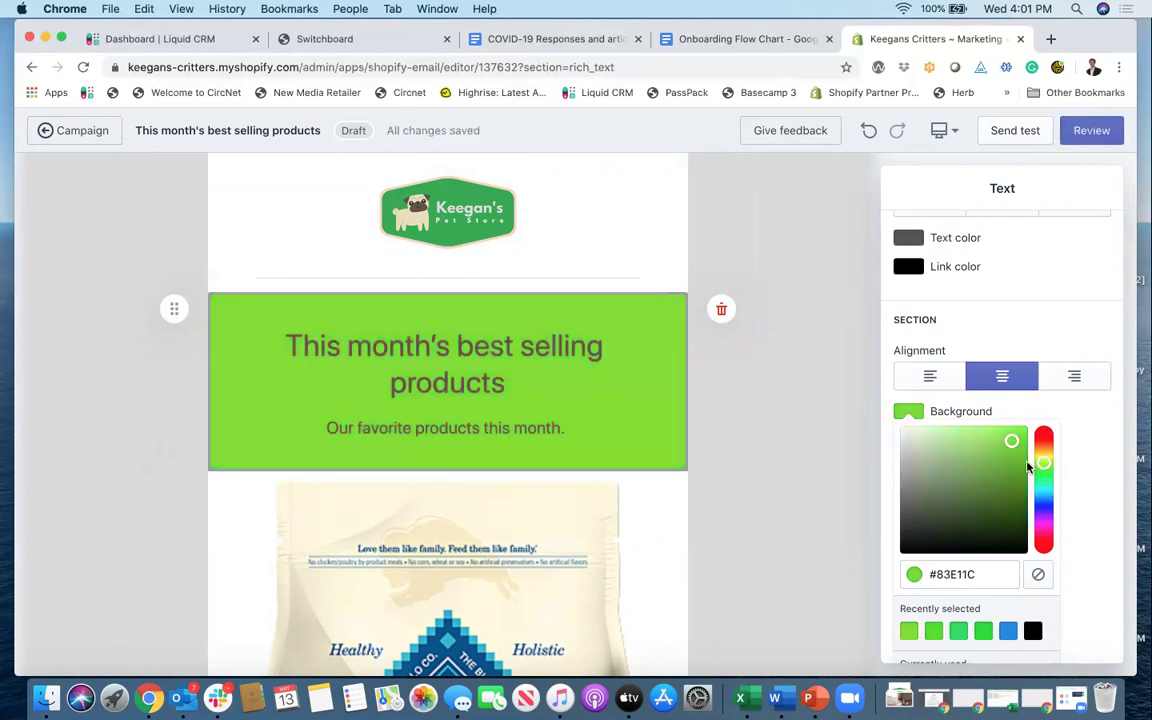
click(1040, 467)
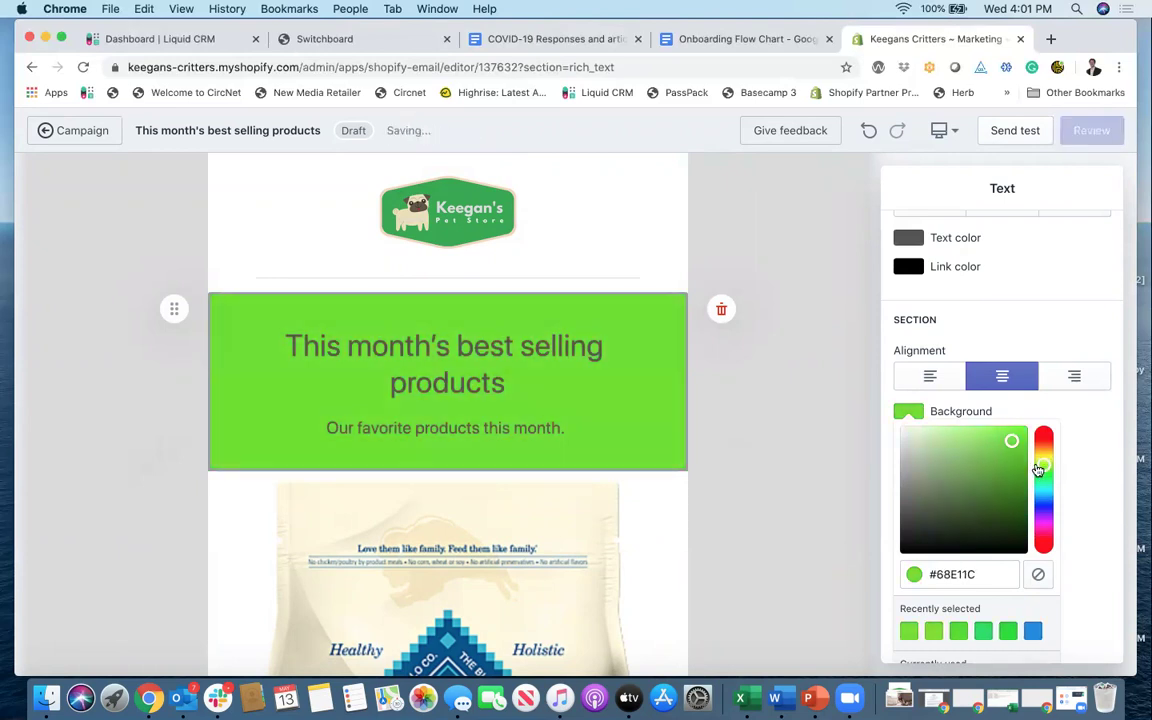
click(1040, 467)
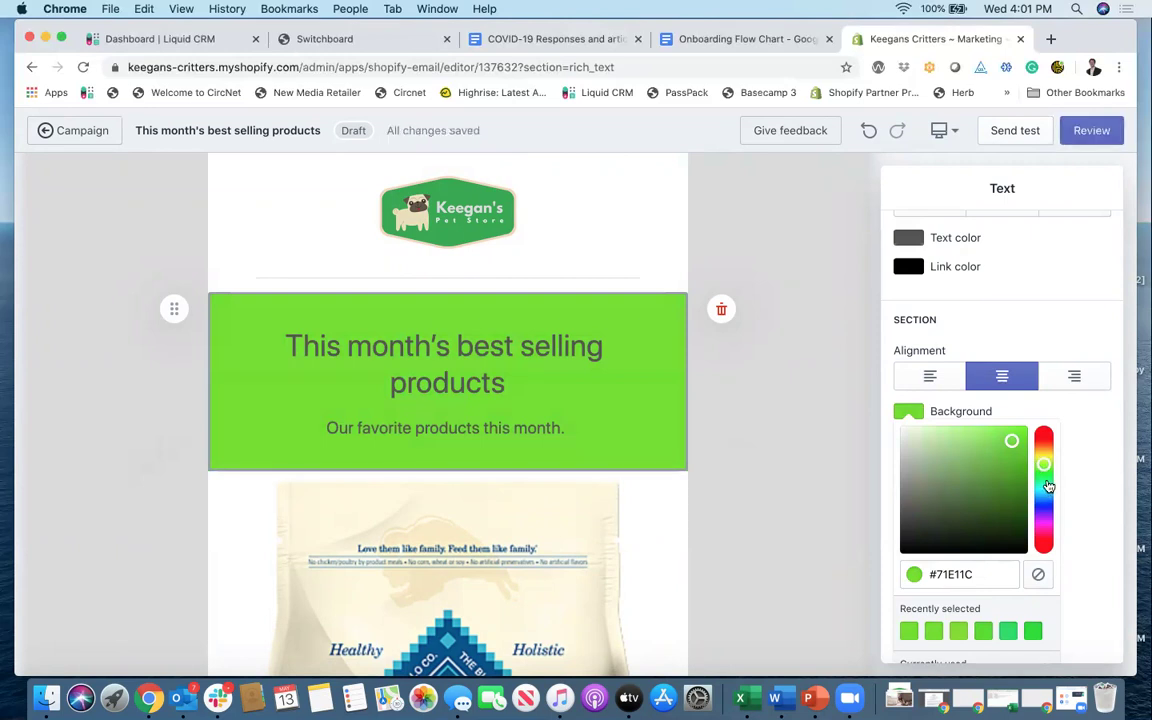
click(1047, 485)
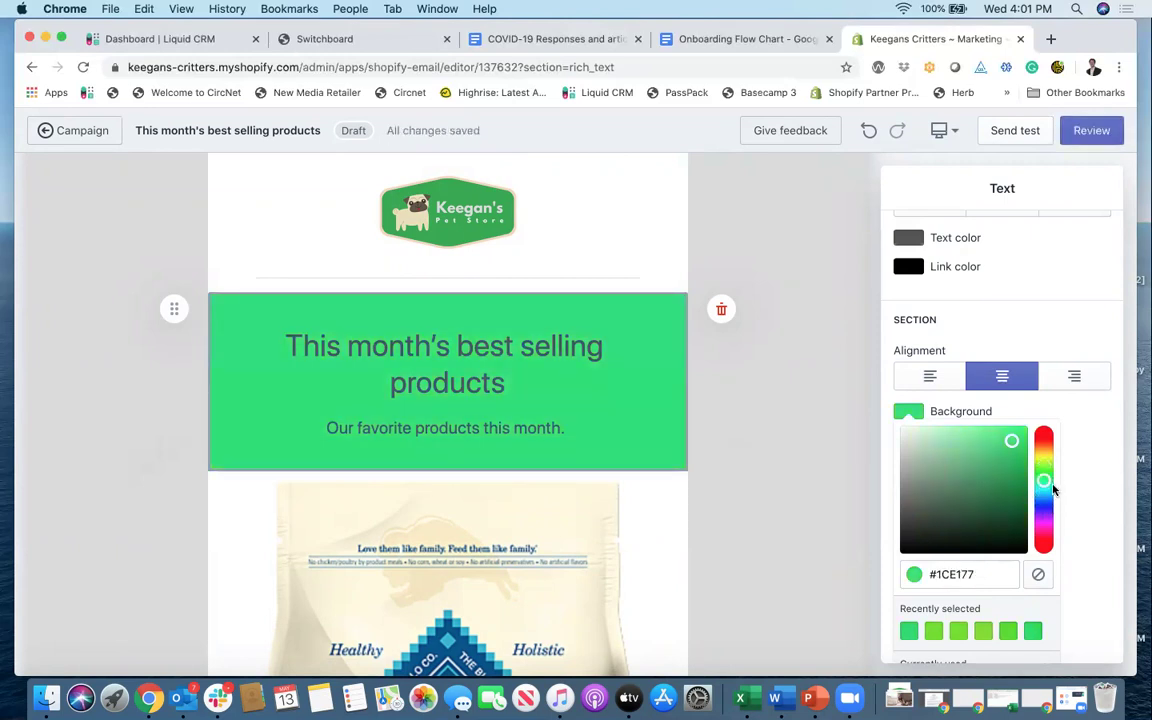
click(1047, 476)
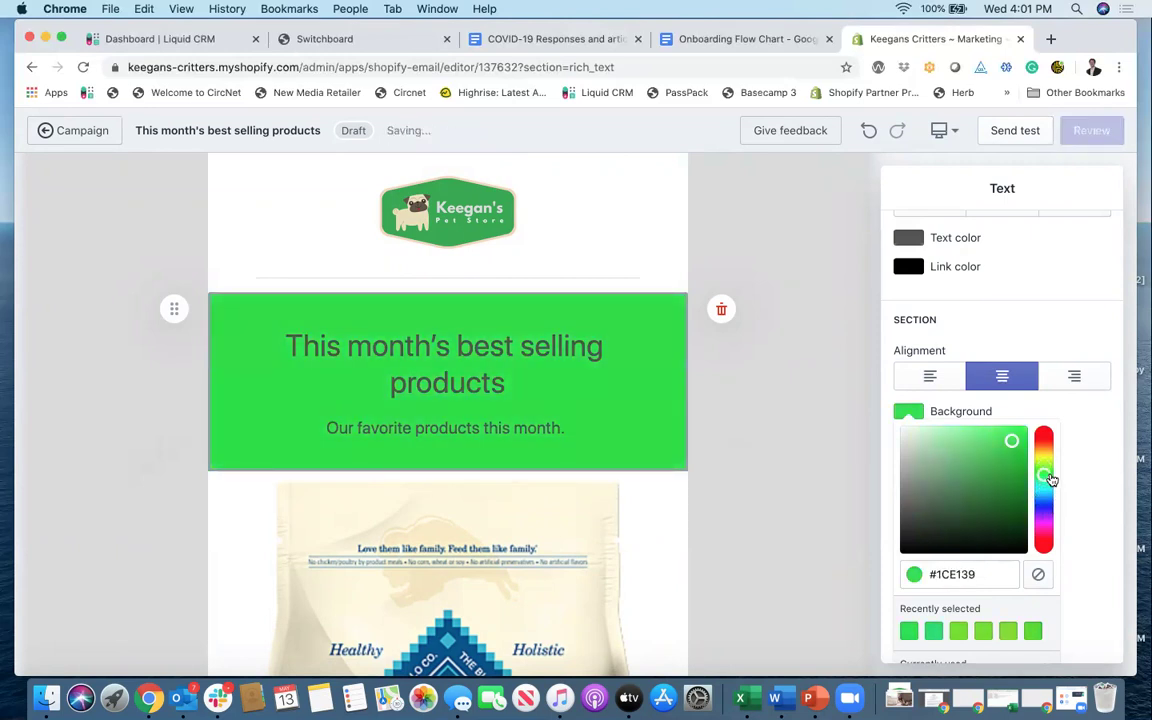
click(1050, 486)
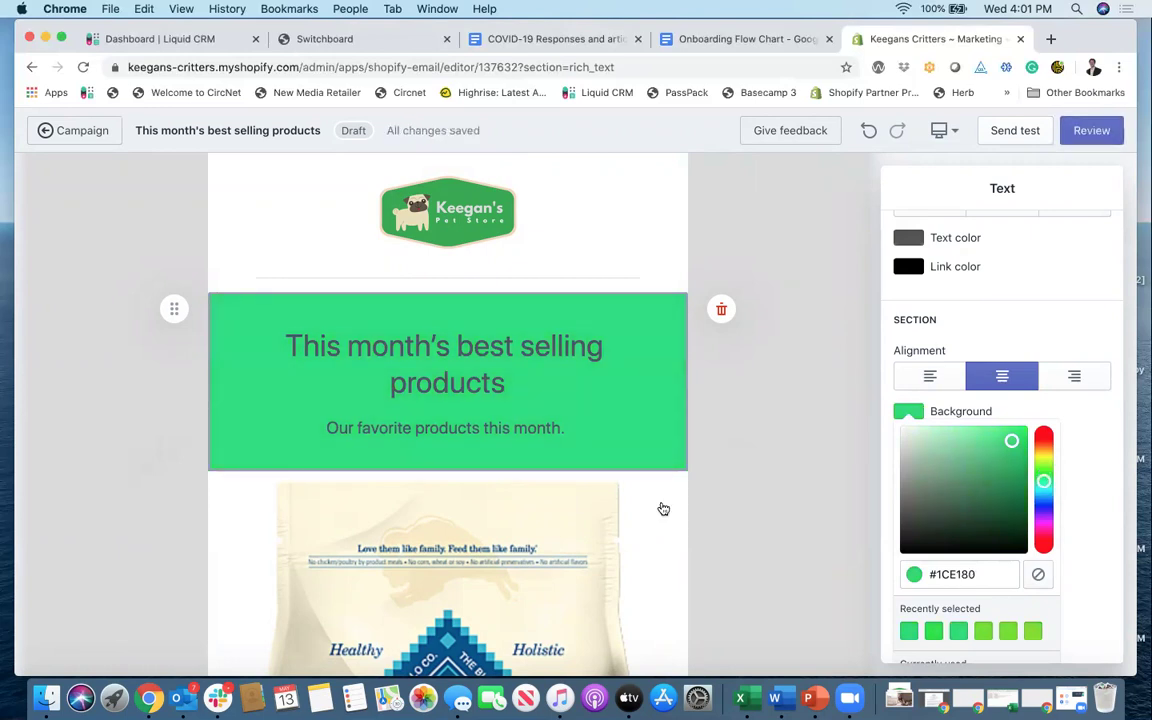
scroll(650, 512, down, 1)
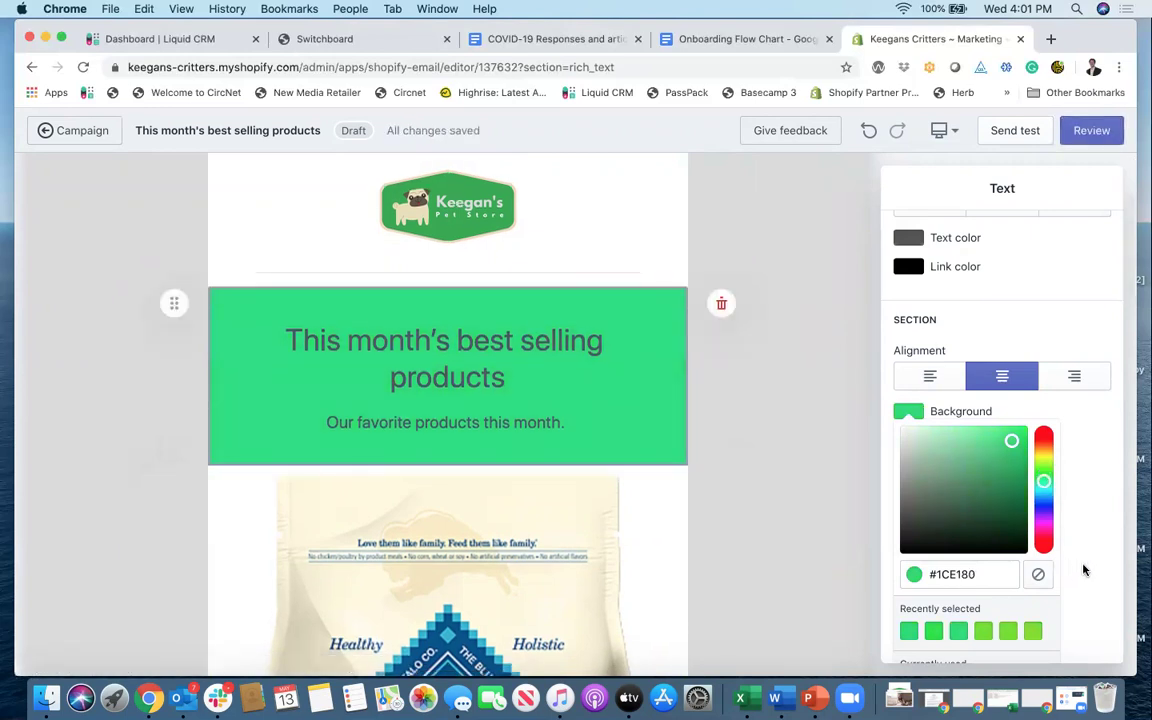
Step: Make the heading text white
click(1086, 568)
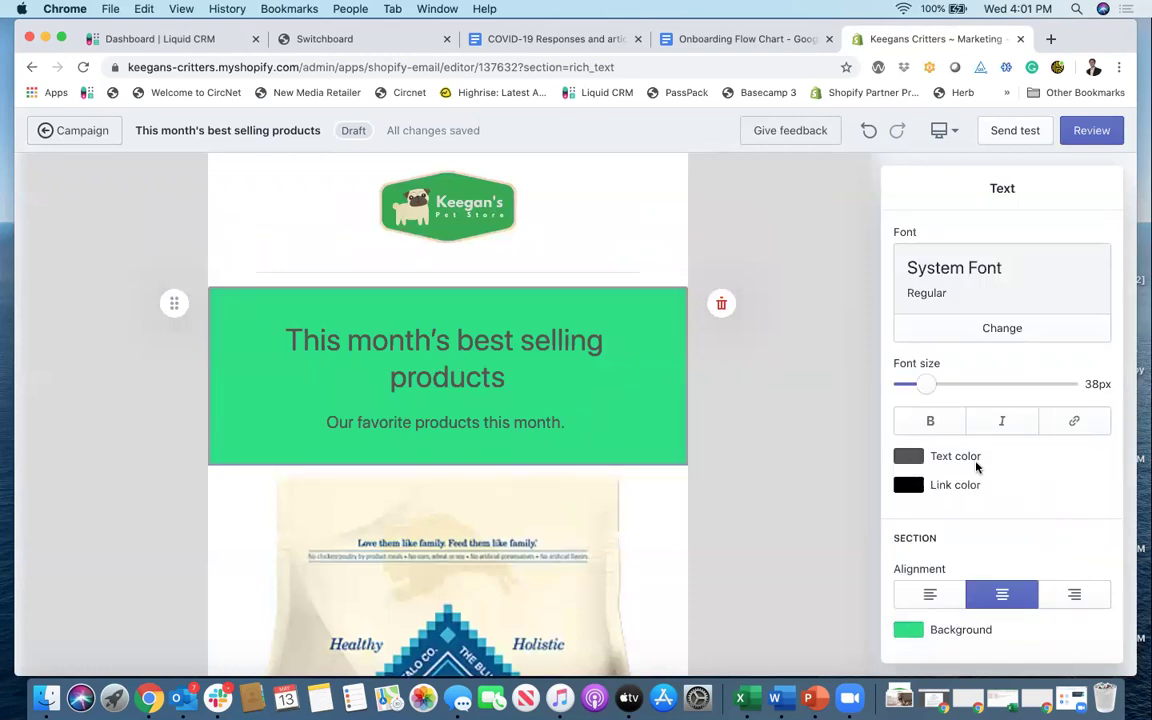
click(910, 459)
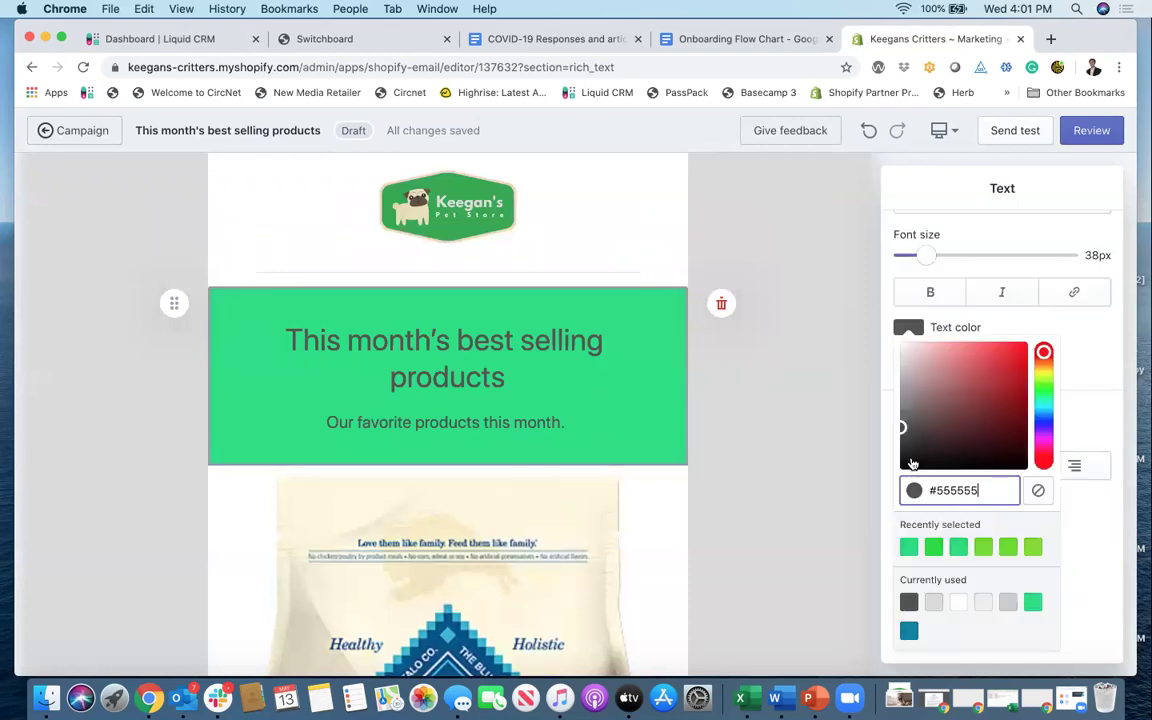
click(959, 603)
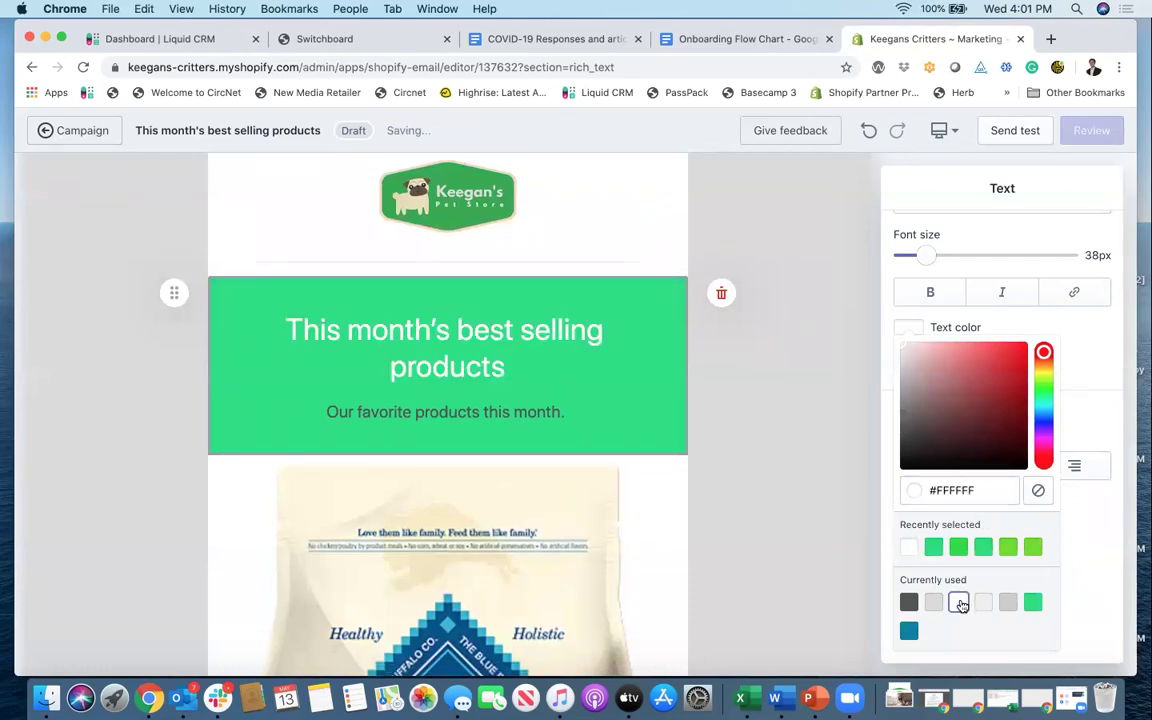
Step: Make the subtitle text light grey #EEEEEE
click(546, 410)
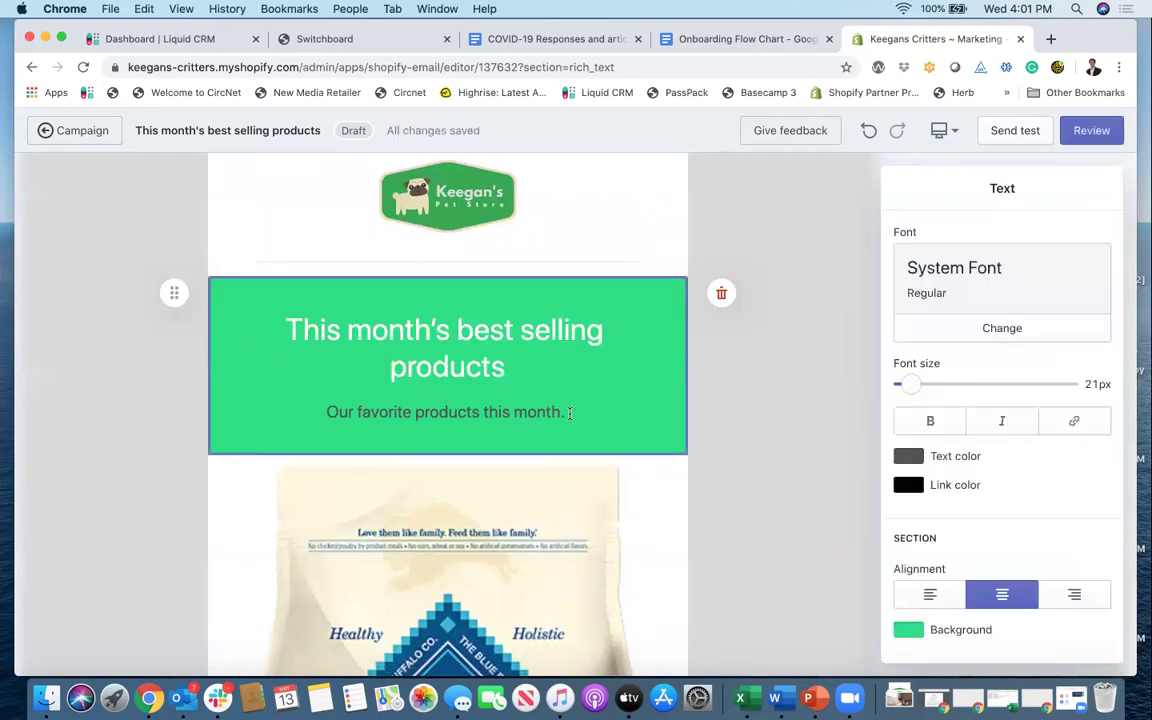
click(909, 456)
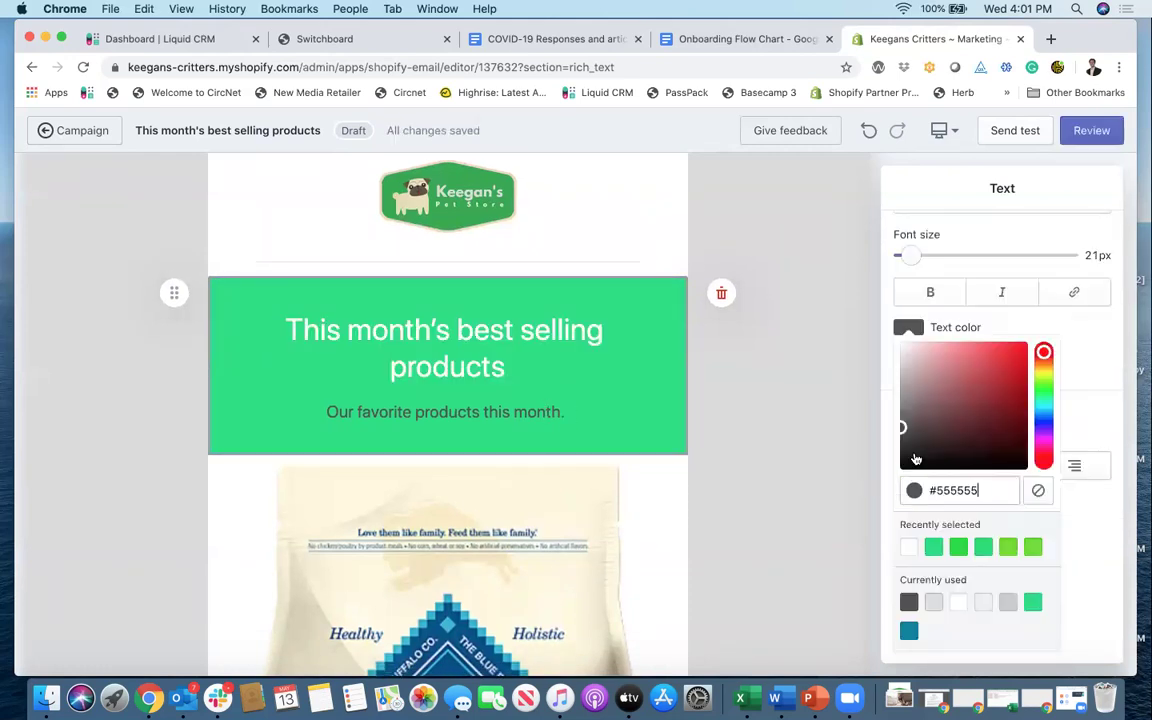
click(935, 601)
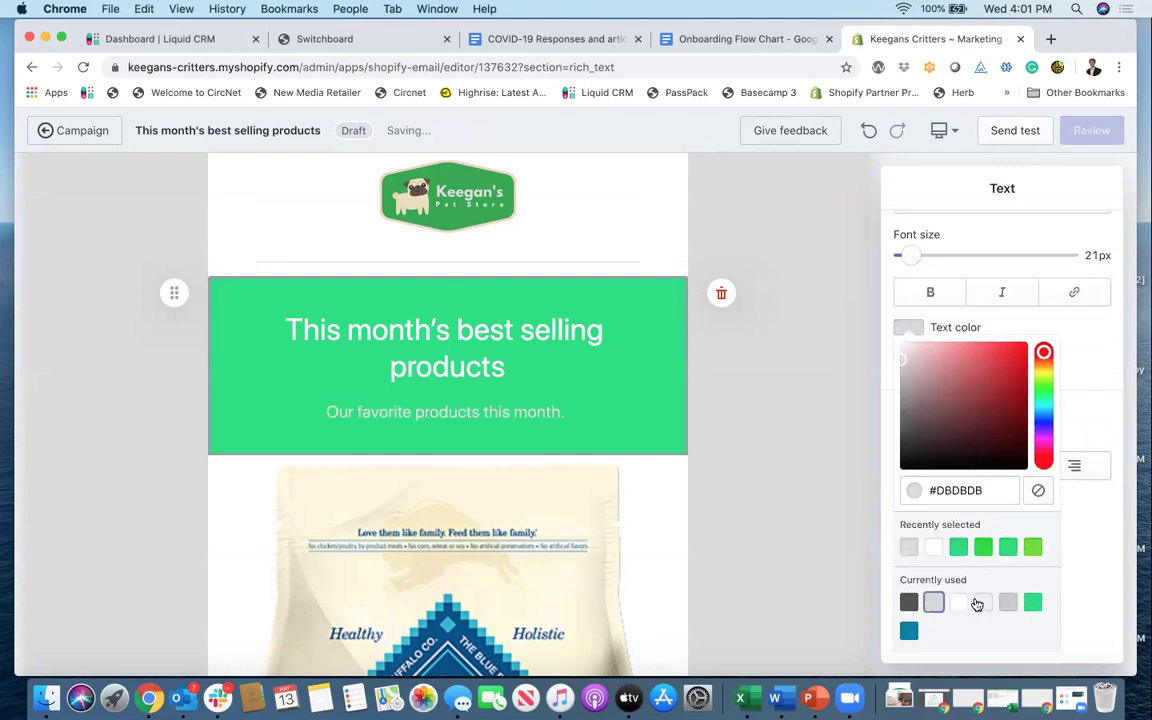
click(984, 602)
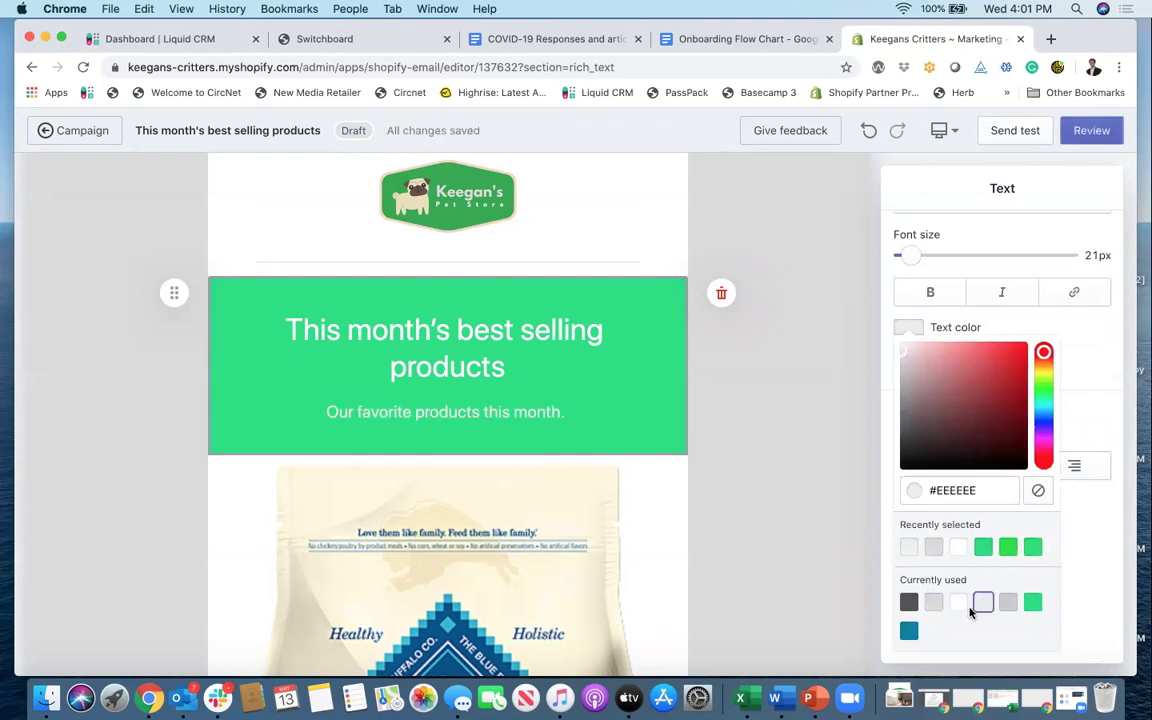
click(1104, 543)
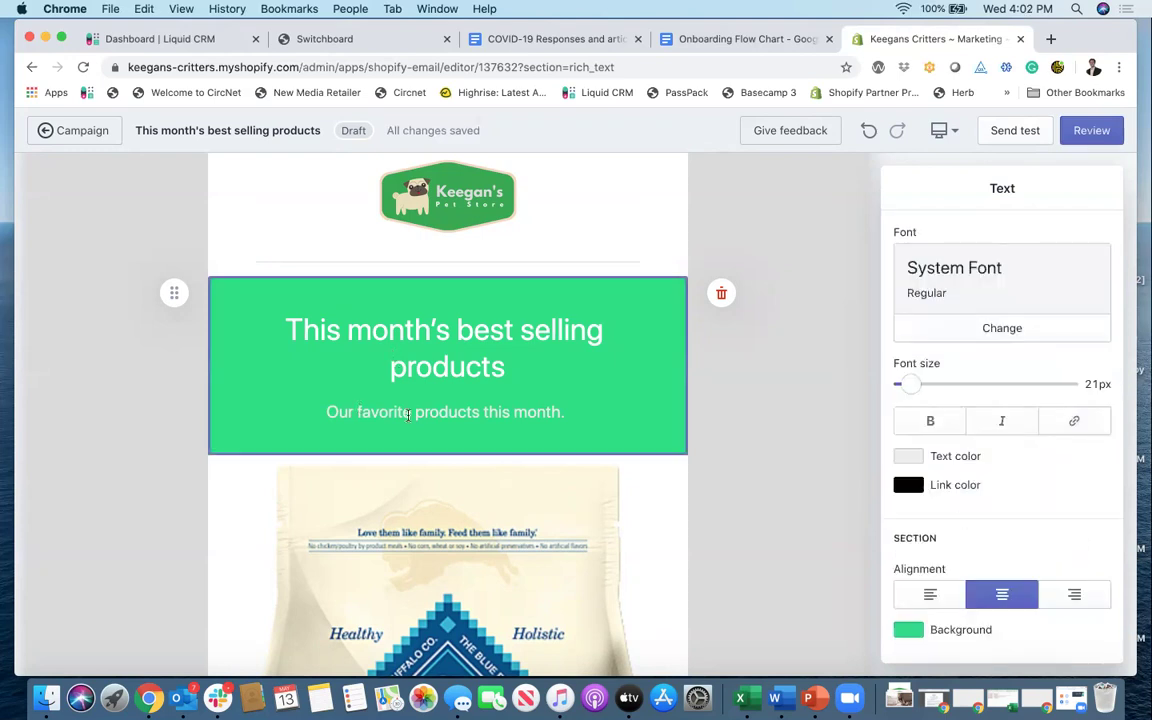
scroll(456, 420, up, 3)
scroll(456, 420, down, 4)
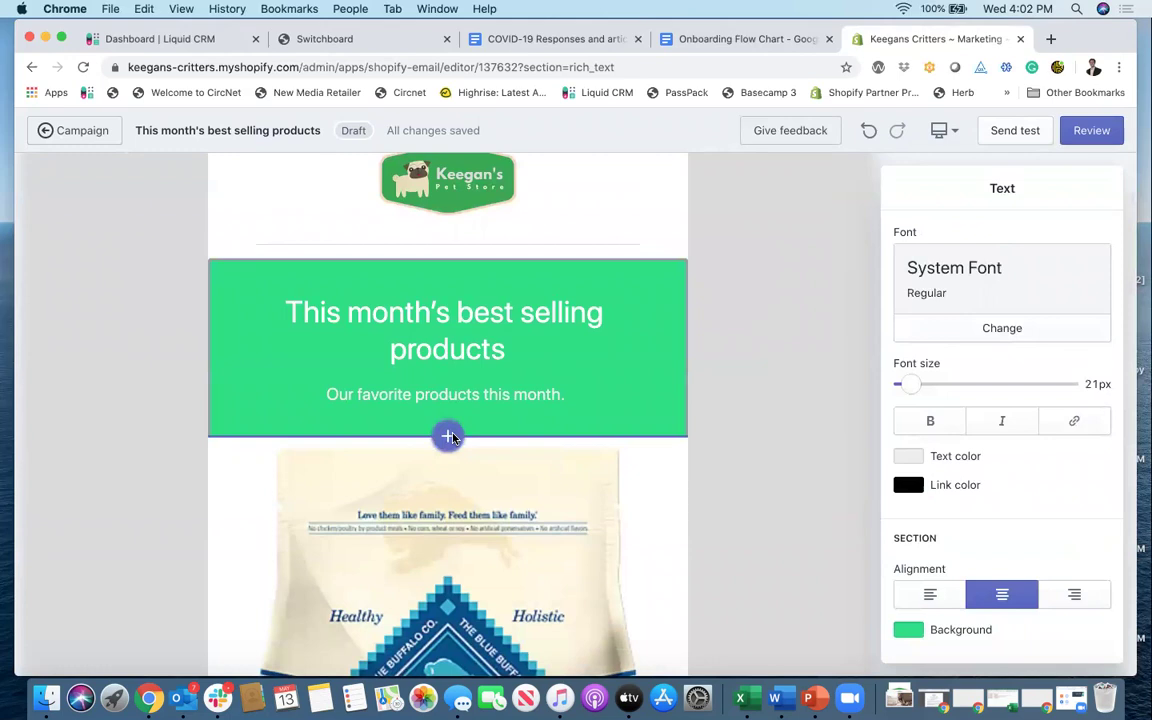
Step: Insert a Text section below the green heading section
click(447, 436)
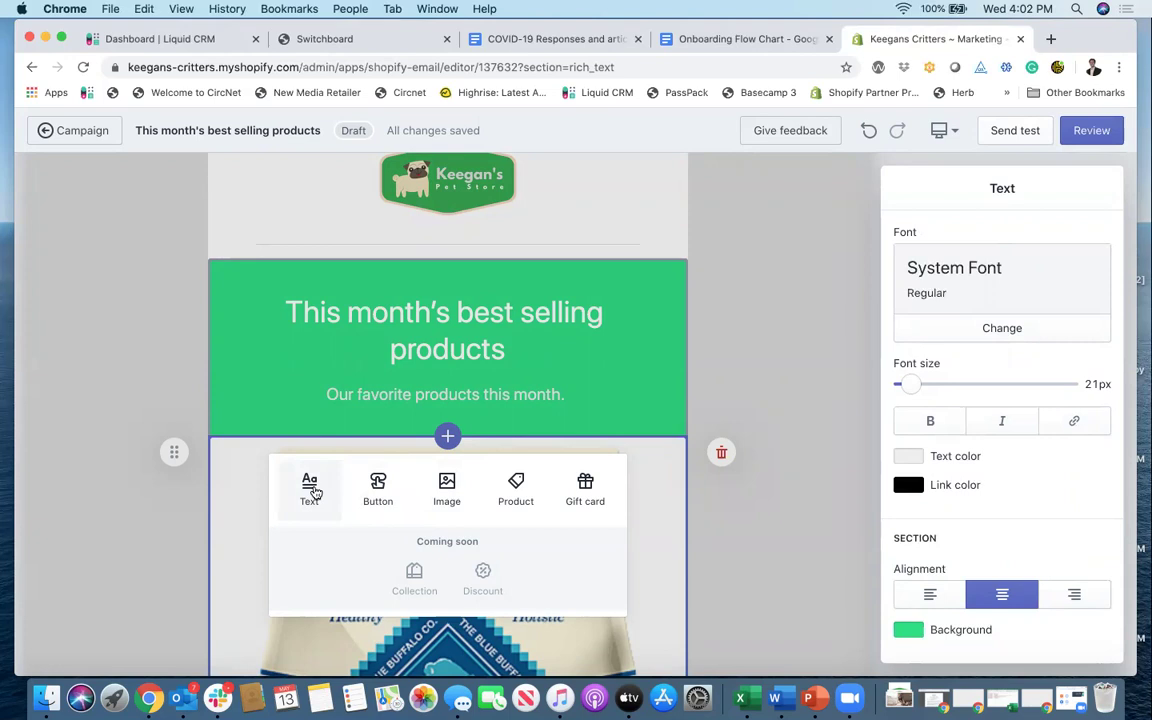
click(310, 489)
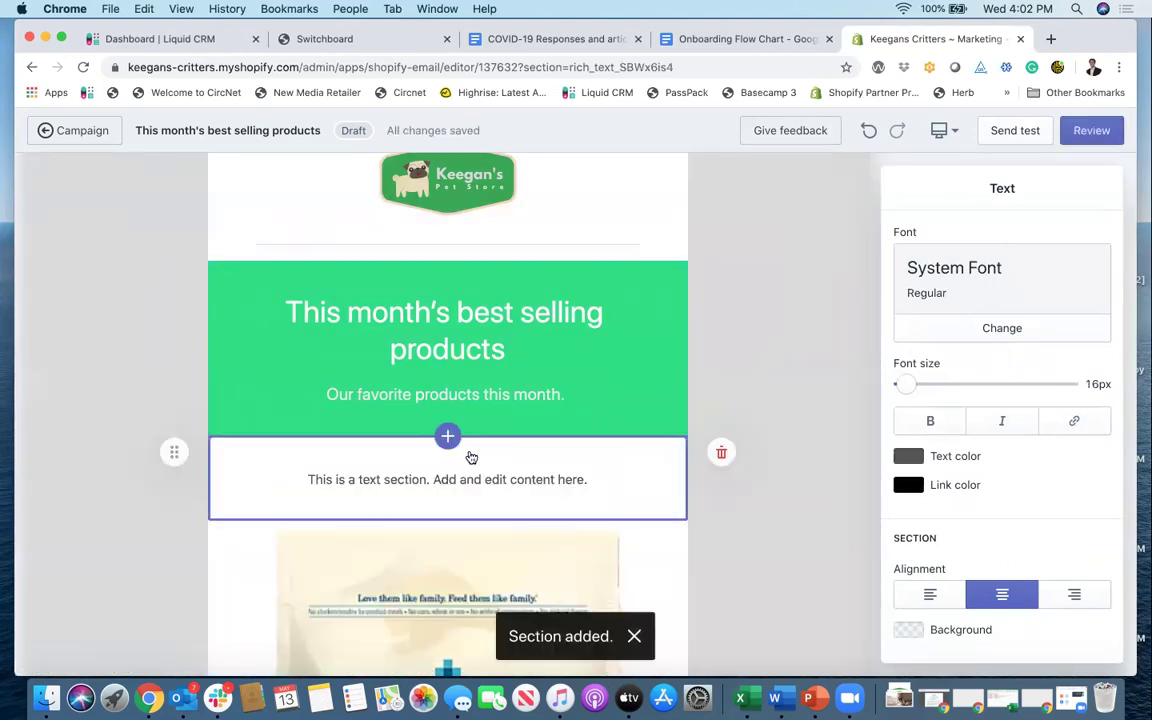
Step: Replace the placeholder with 'Now Offering Curbside Pickup!' and enlarge its font to 28px
triple_click(453, 481)
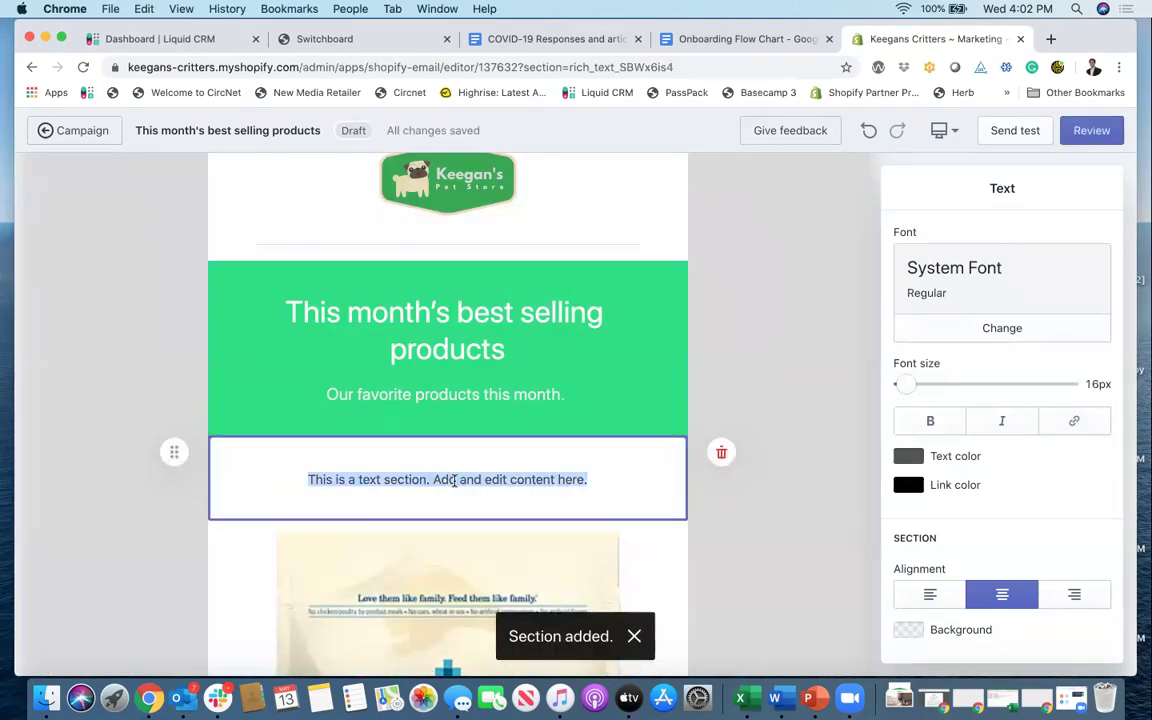
text(Now Offe)
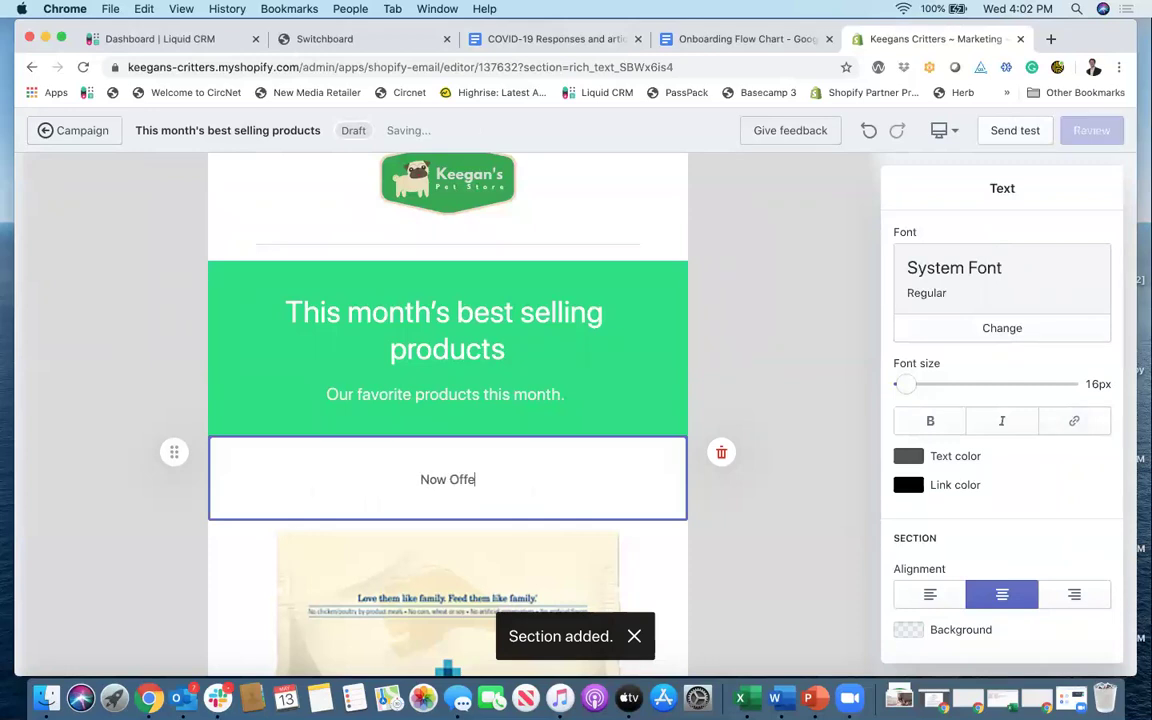
text(ring Cu)
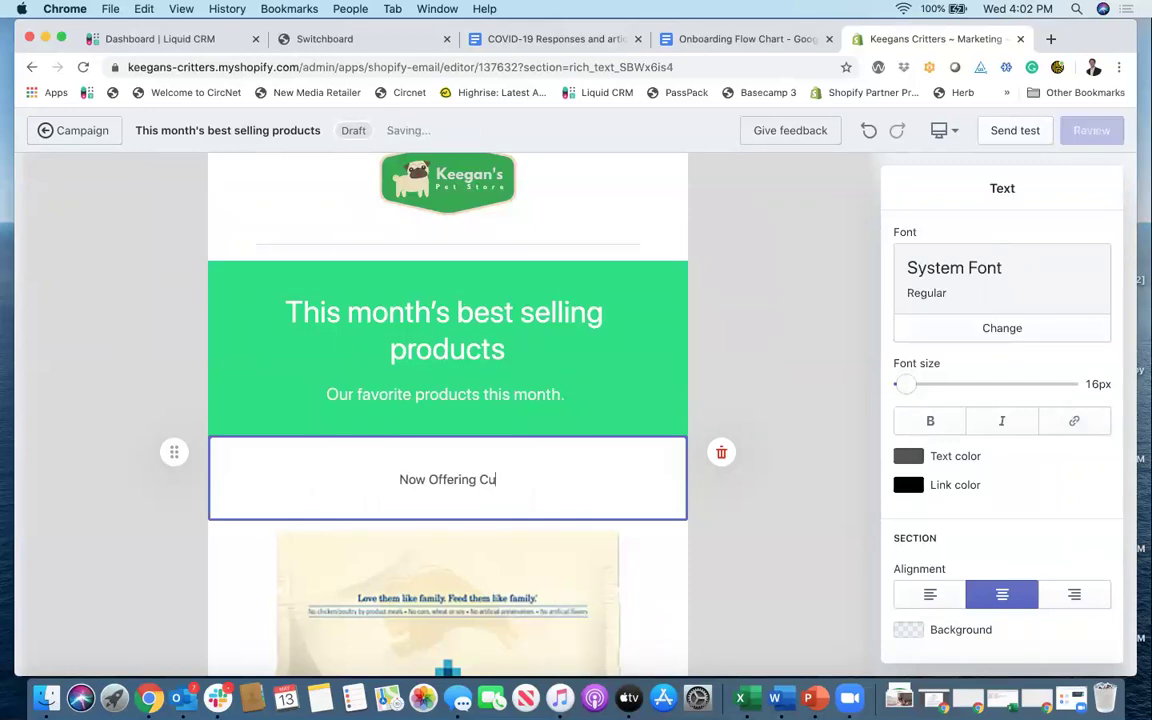
text(rbside Pickup)
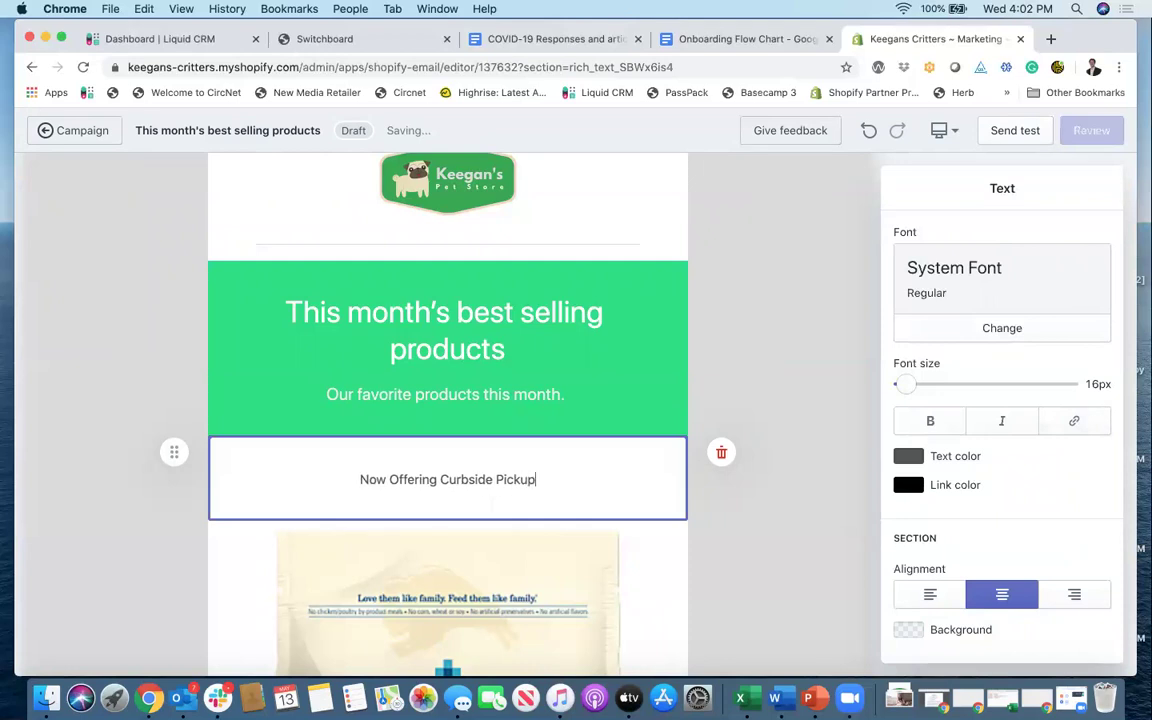
text(.)
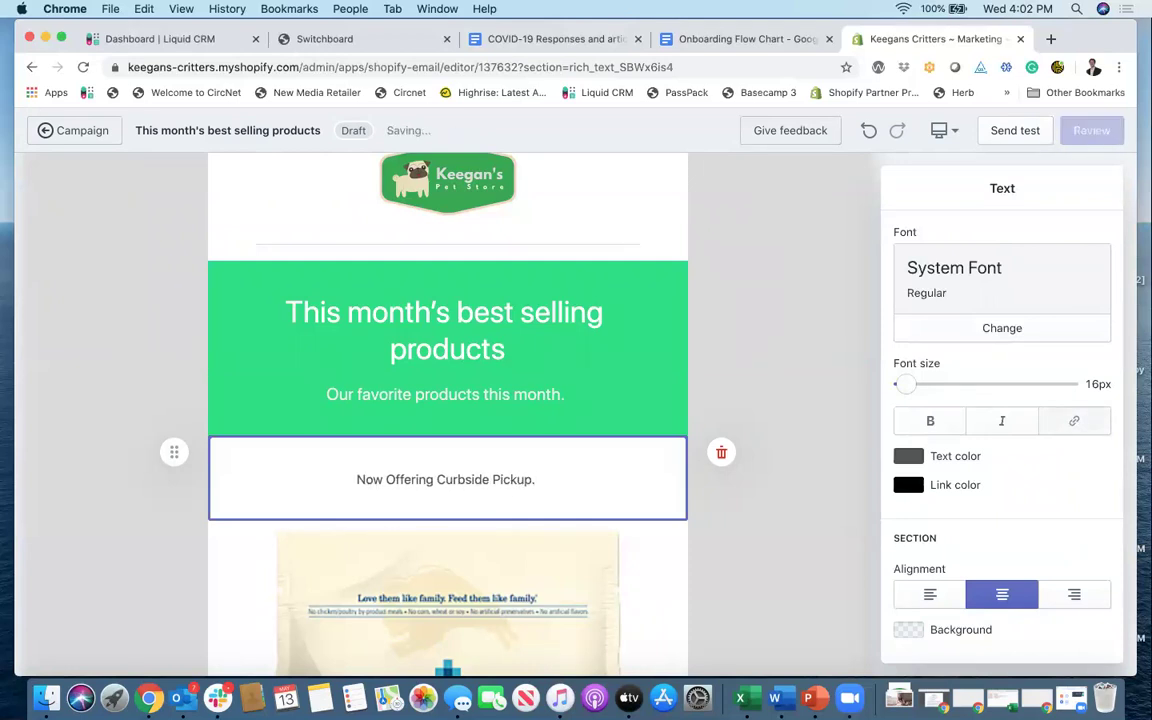
key(BackSpace)
key(BackSpace)
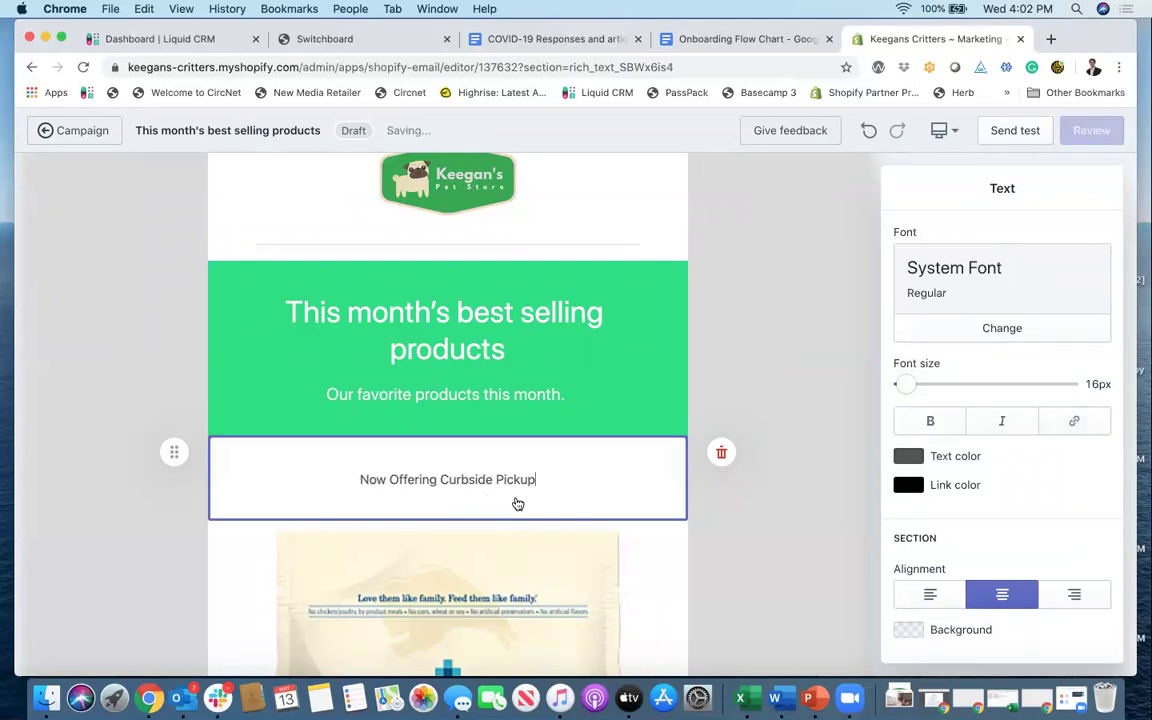
drag(905, 384, 917, 385)
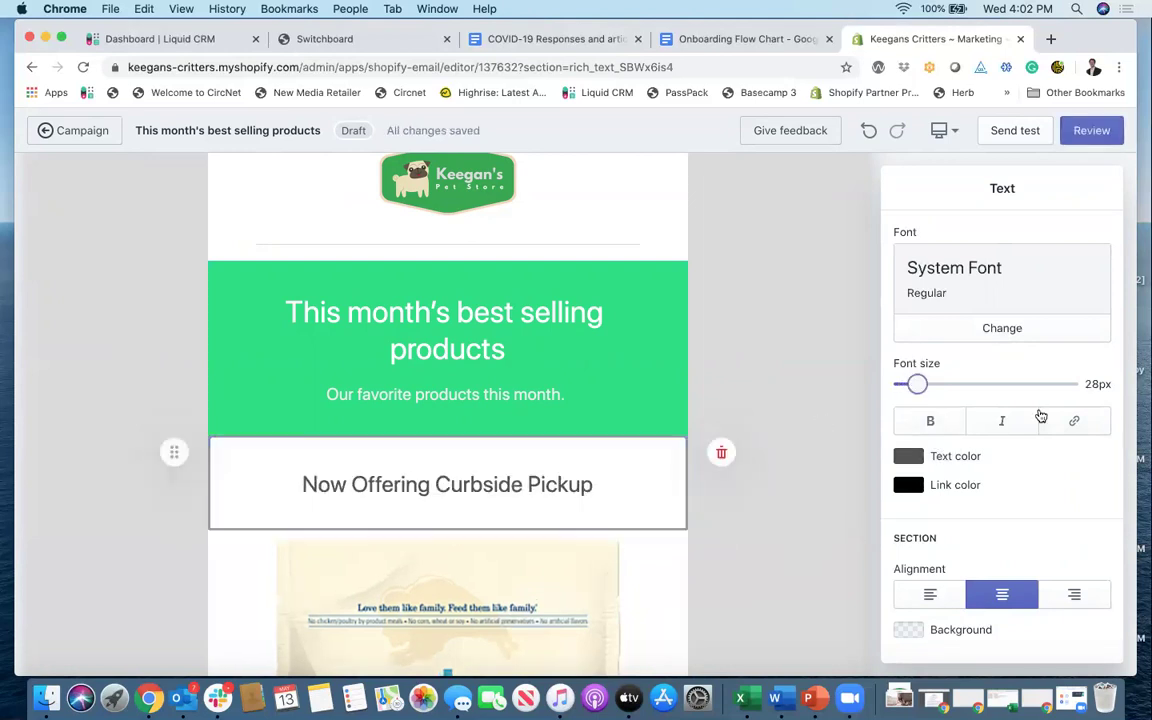
click(614, 483)
text(!)
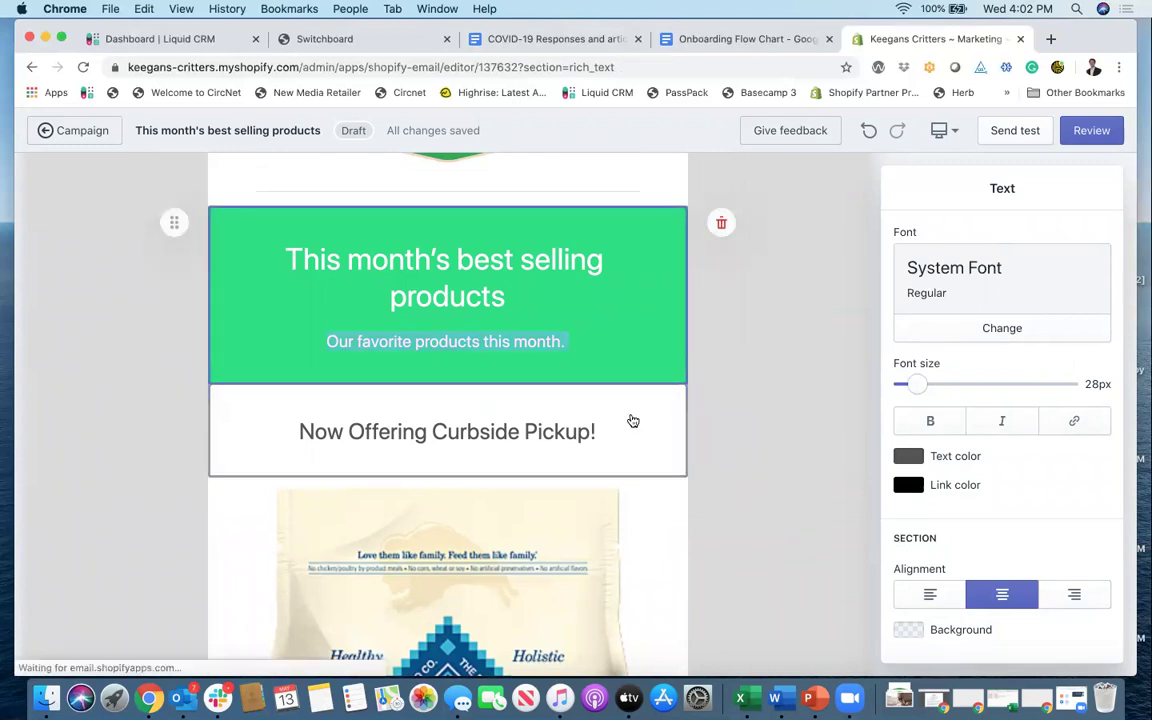
Step: Scroll through the email preview and select the green header's subheading text
scroll(615, 422, down, 2)
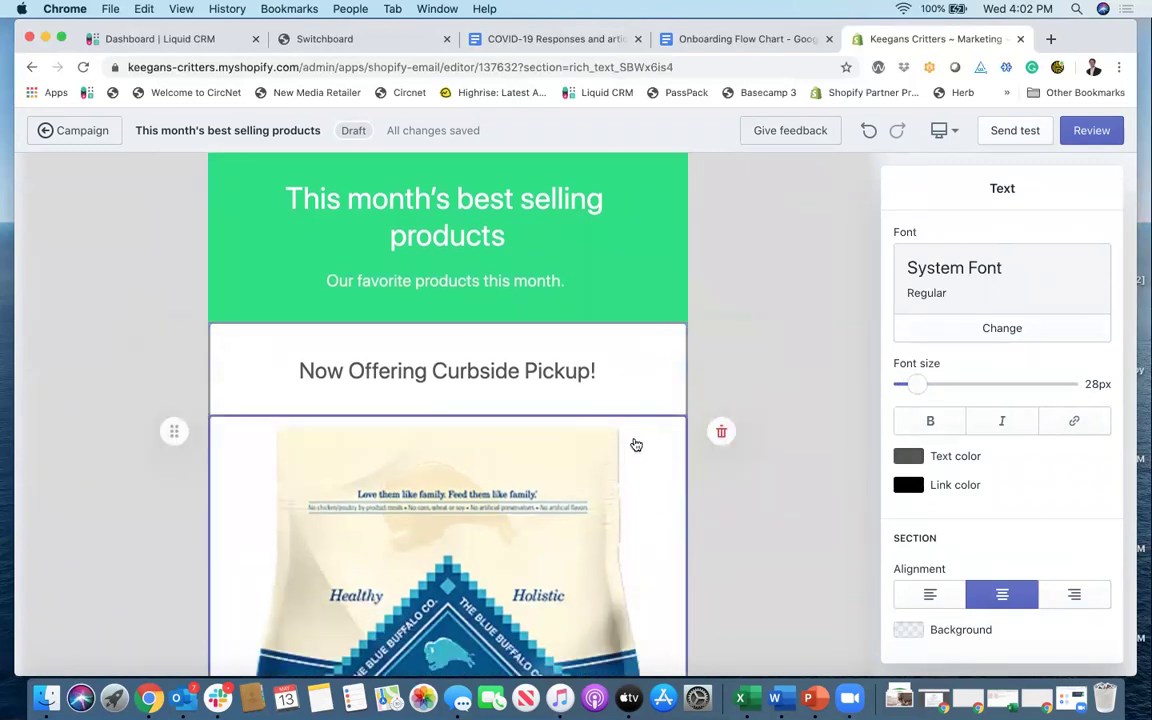
scroll(506, 437, up, 6)
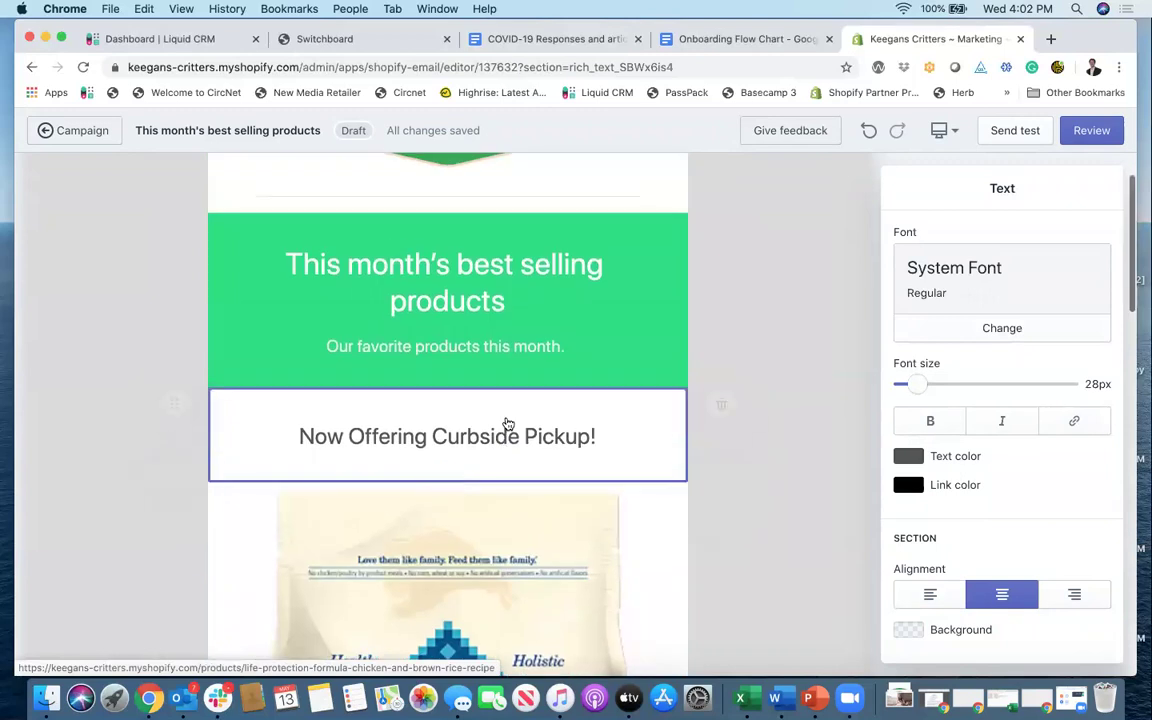
scroll(432, 305, down, 1)
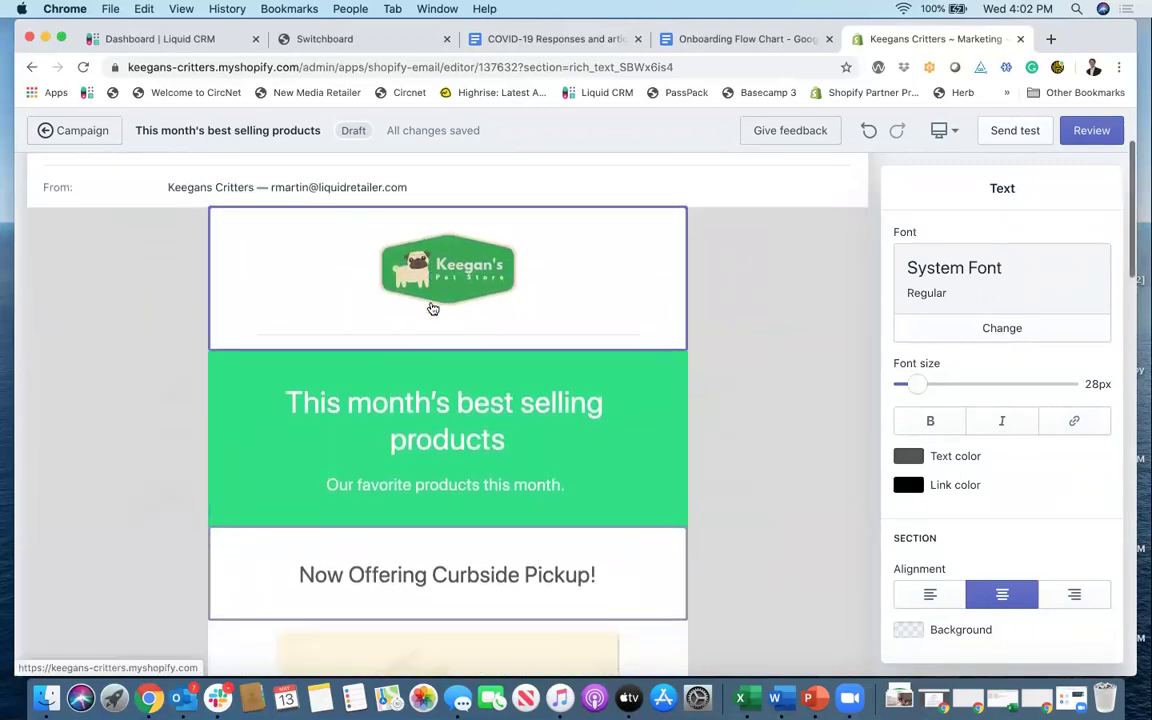
scroll(466, 278, down, 4)
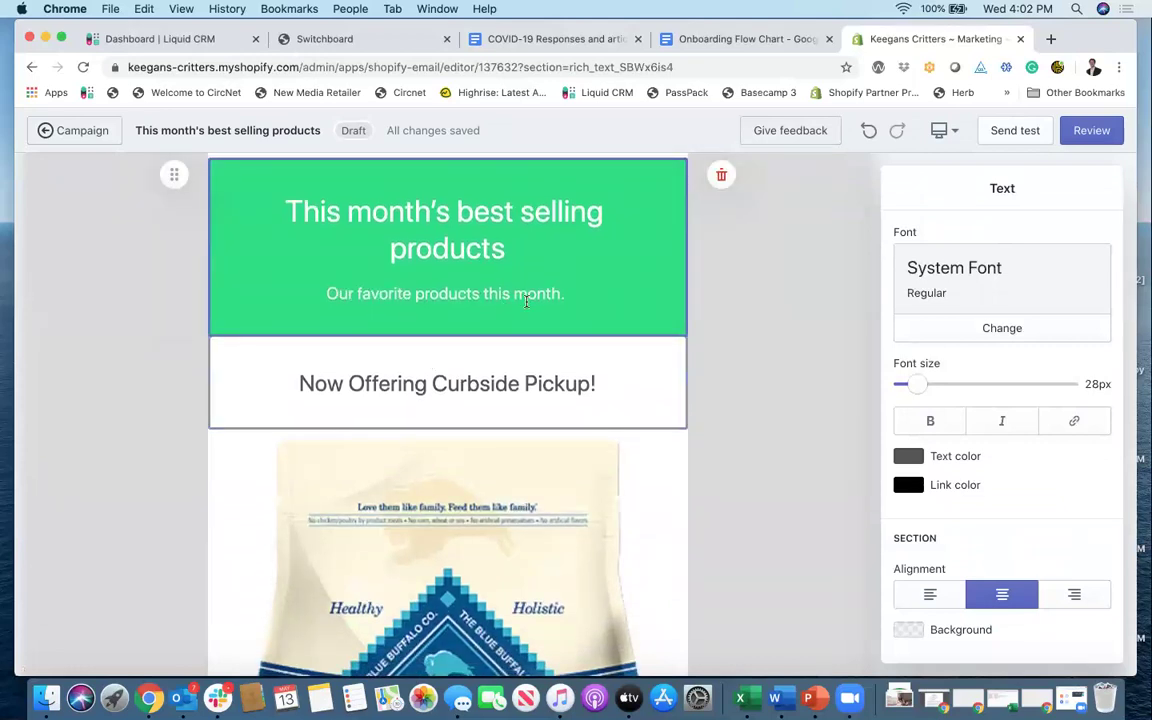
scroll(350, 338, down, 1)
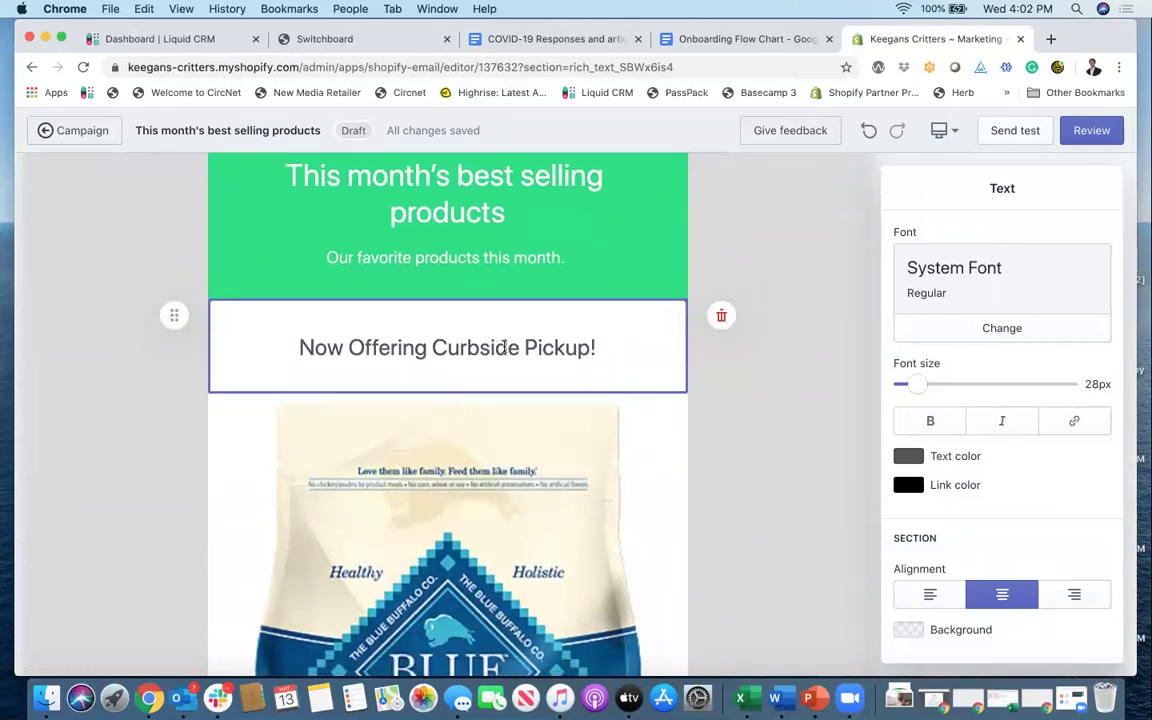
drag(327, 257, 486, 257)
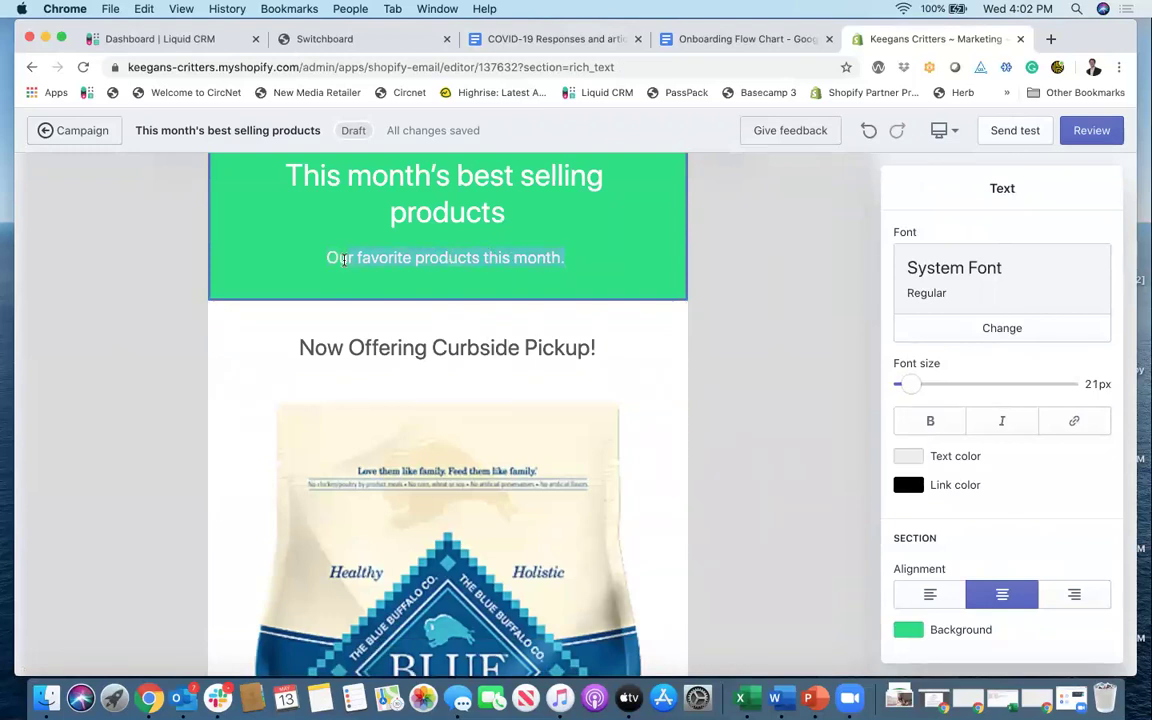
Step: Select the Curbside Pickup heading block, then scroll to the Life Protection Formula product below
click(472, 337)
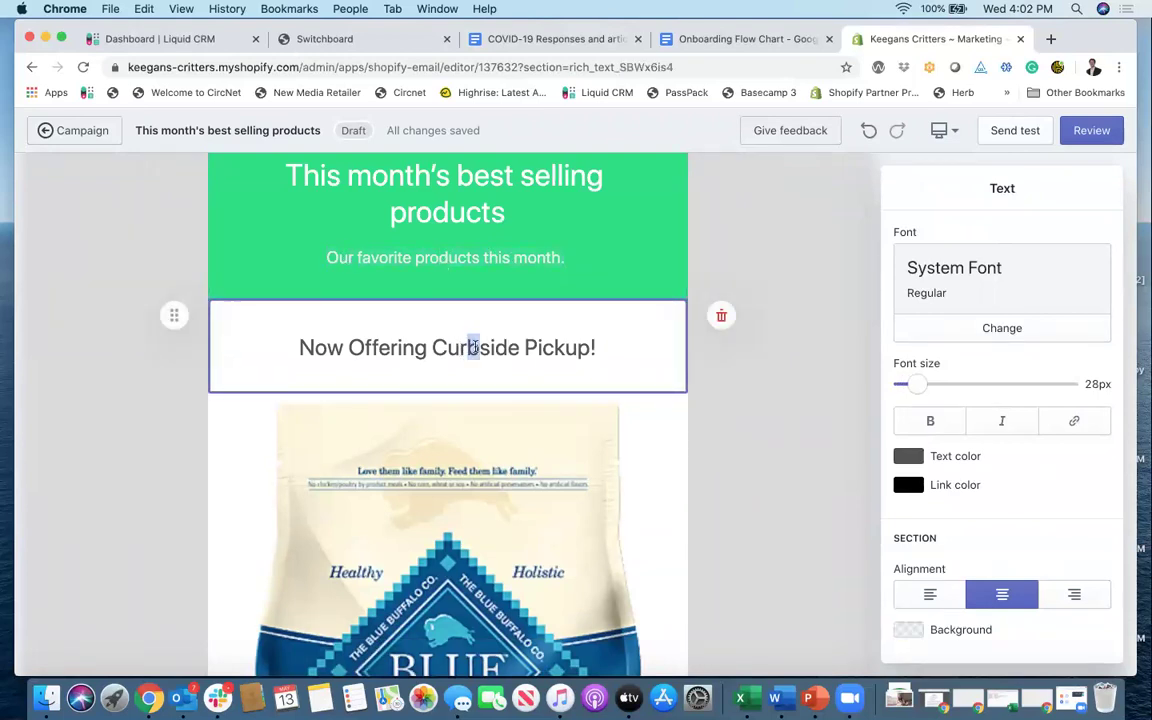
scroll(494, 363, down, 1)
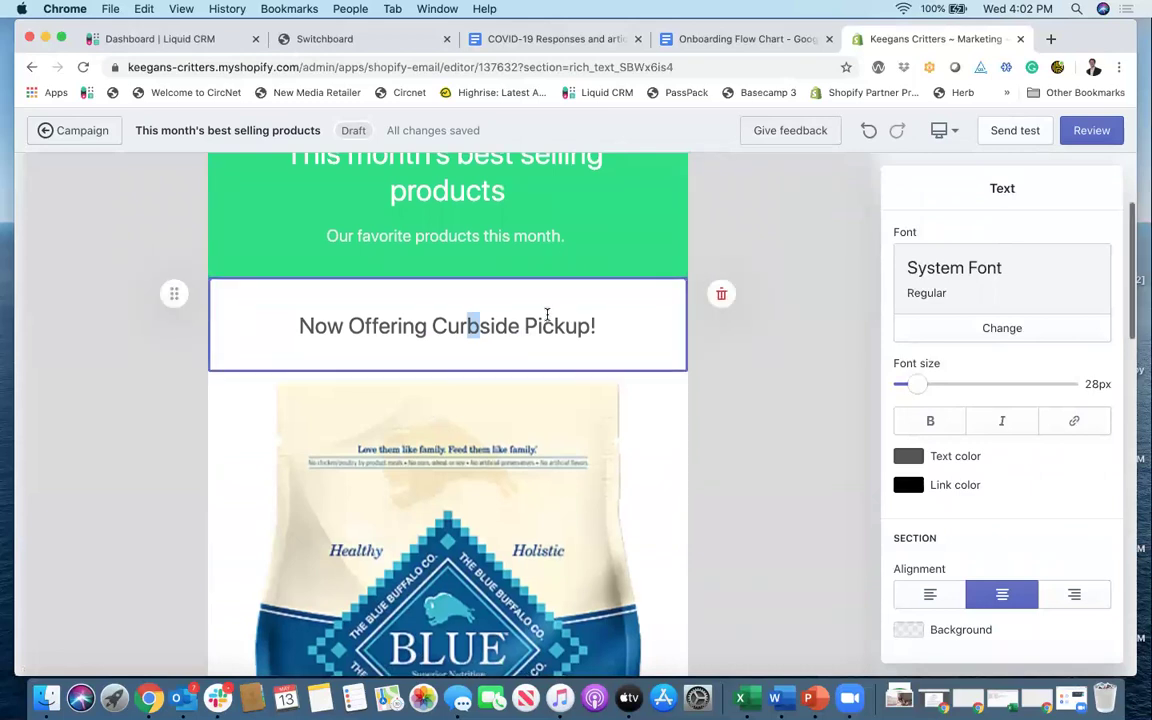
click(563, 345)
scroll(563, 340, down, 5)
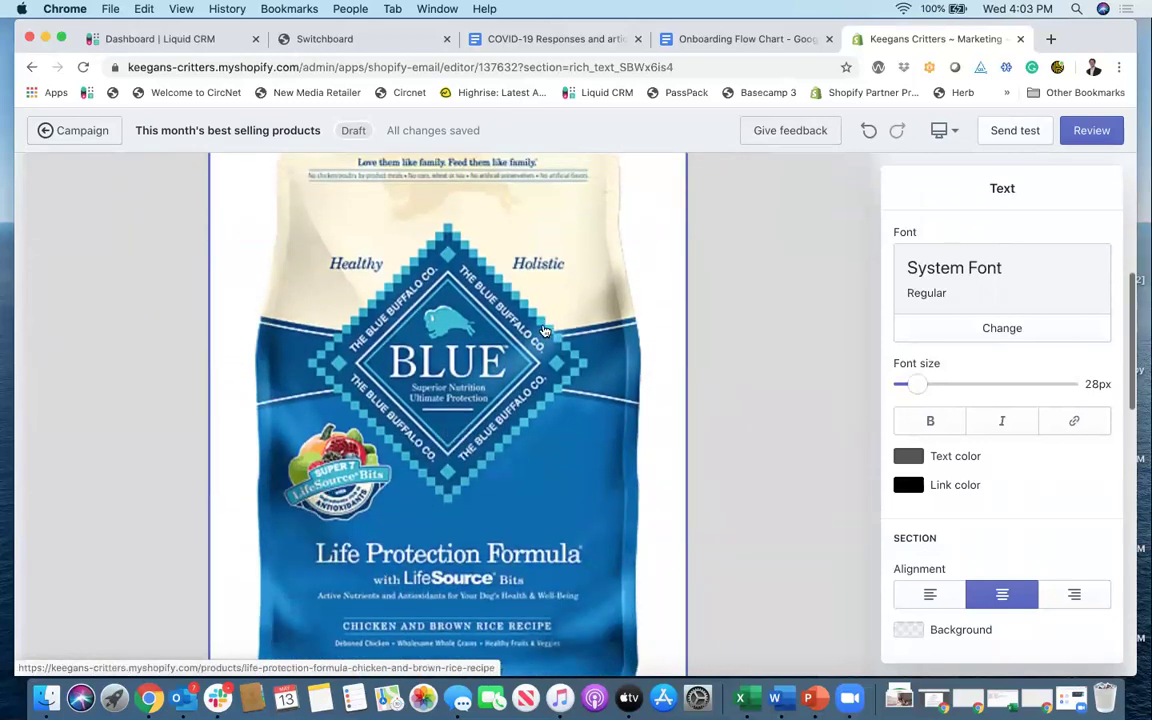
scroll(541, 333, down, 5)
scroll(541, 333, down, 12)
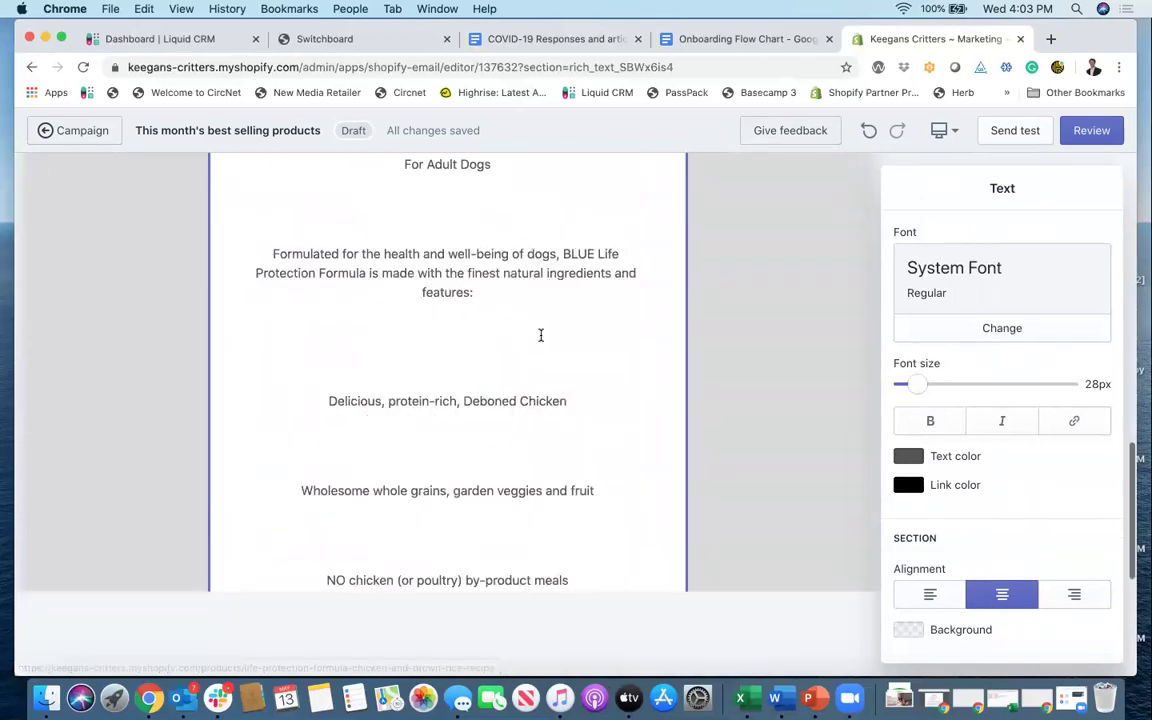
scroll(541, 336, up, 9)
scroll(541, 336, up, 8)
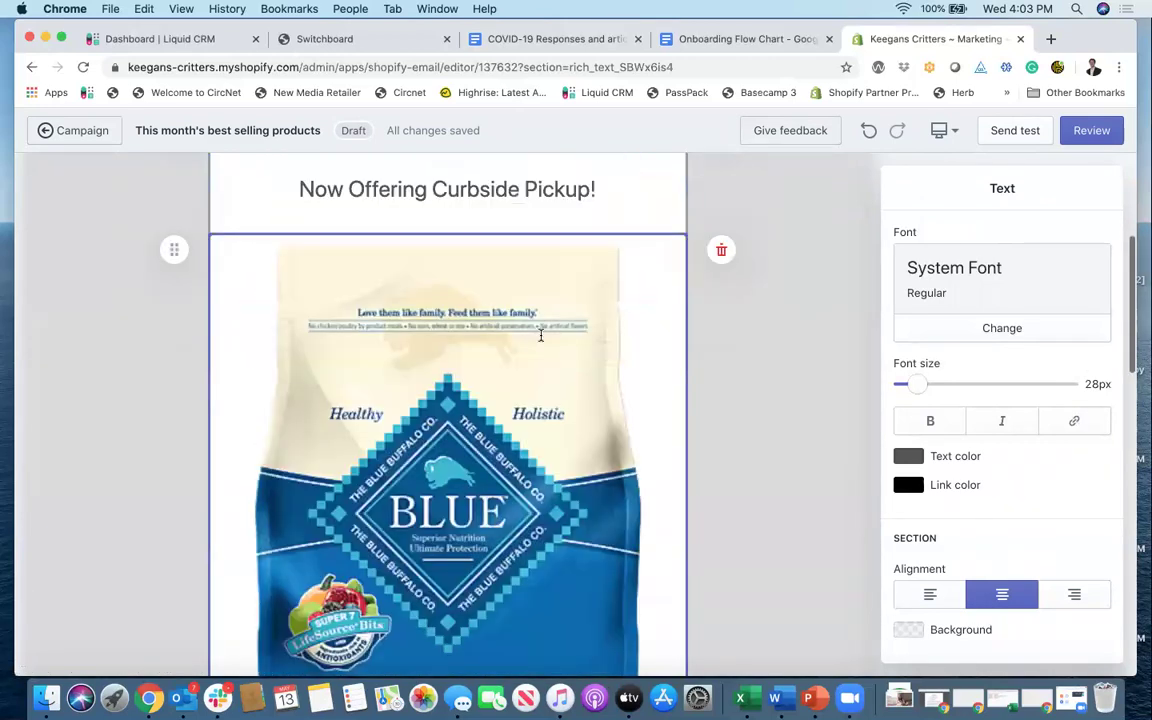
Step: Hide the Life Protection Formula description, leaving image, title, $7.99 price and Shop now button
click(536, 343)
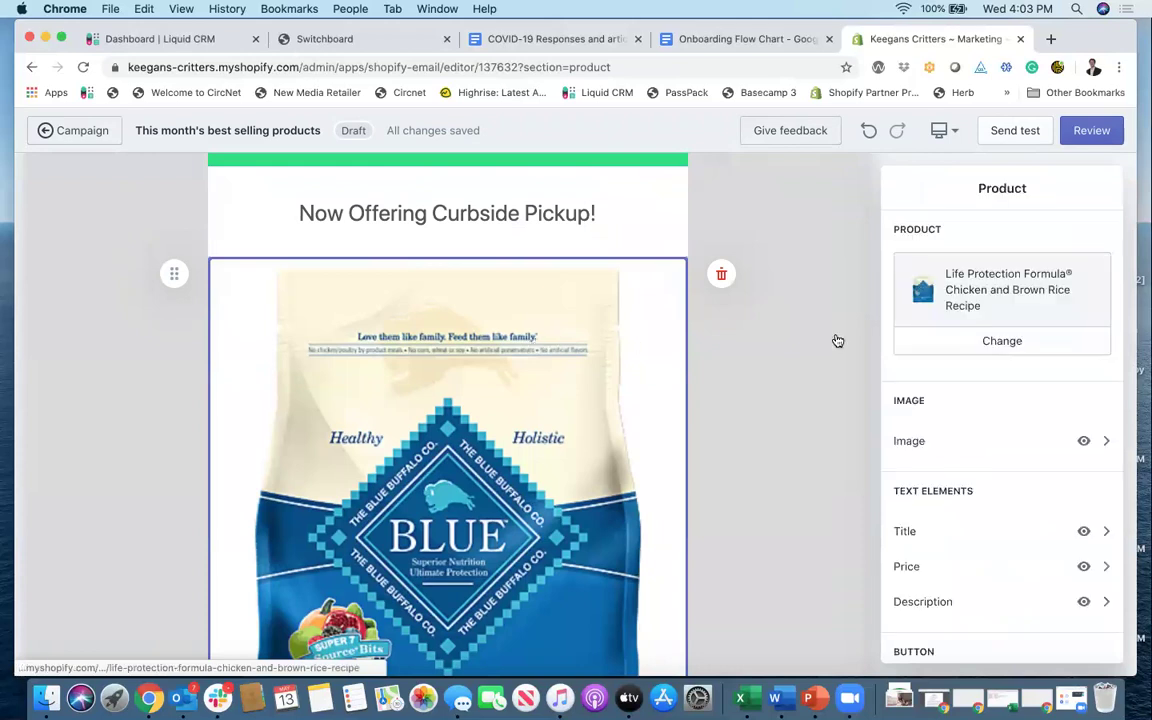
scroll(1000, 443, down, 4)
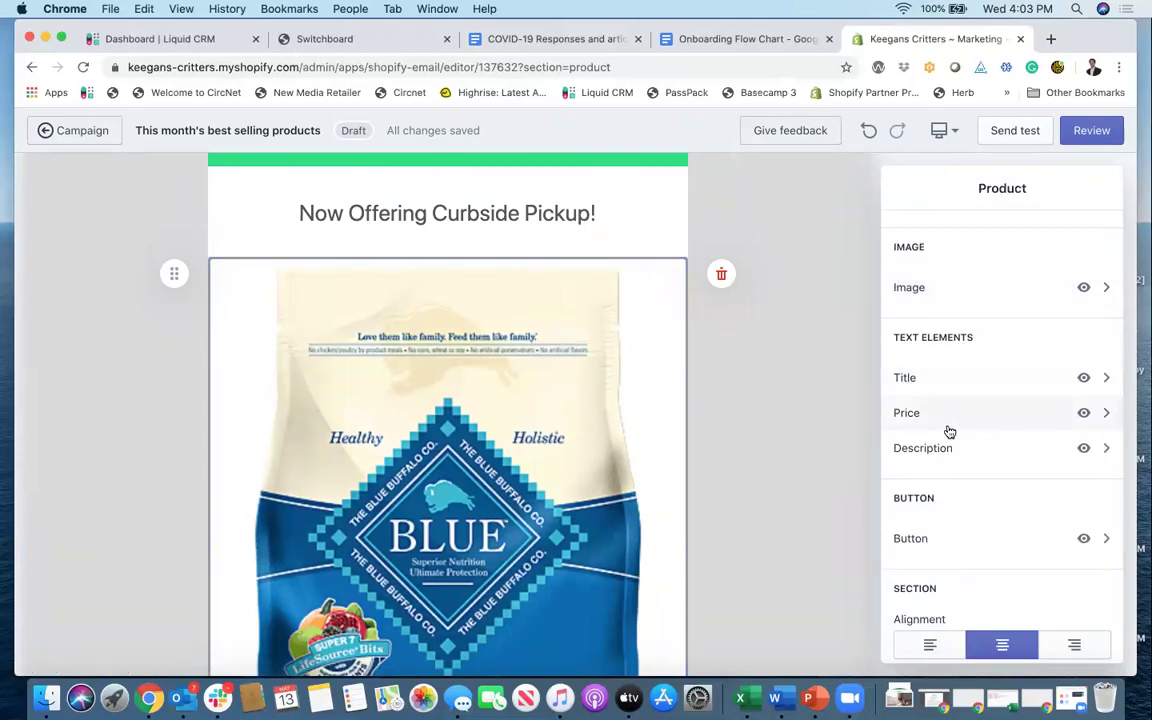
click(1084, 449)
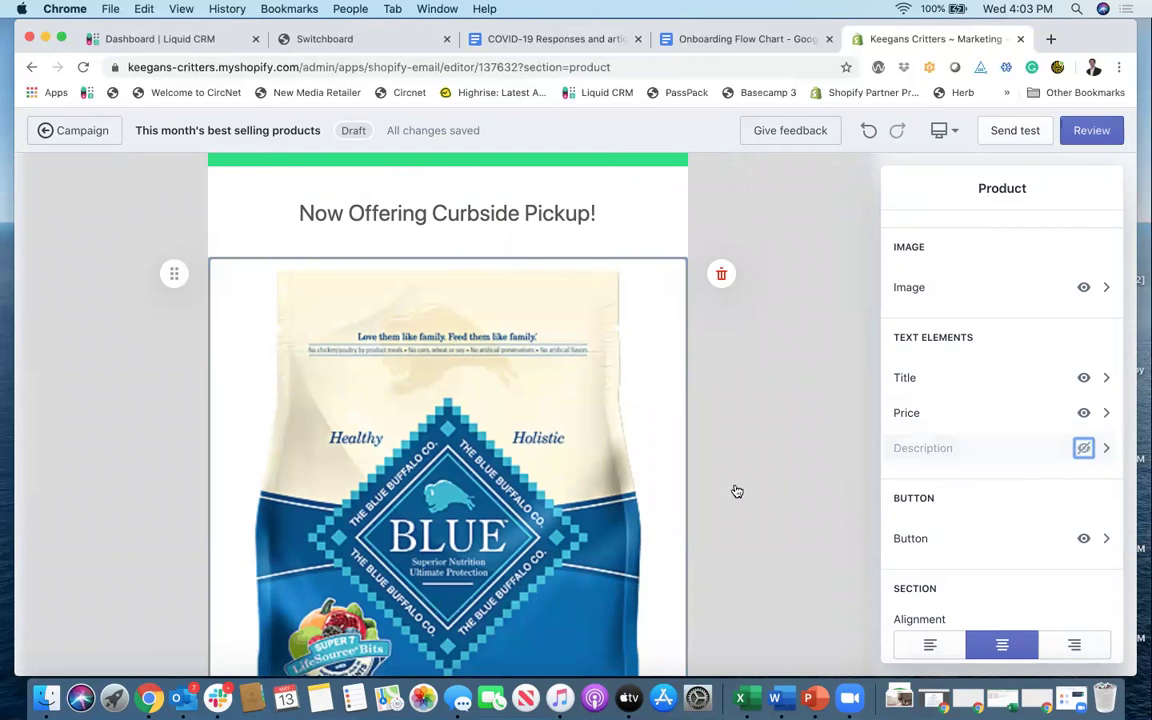
scroll(661, 478, down, 10)
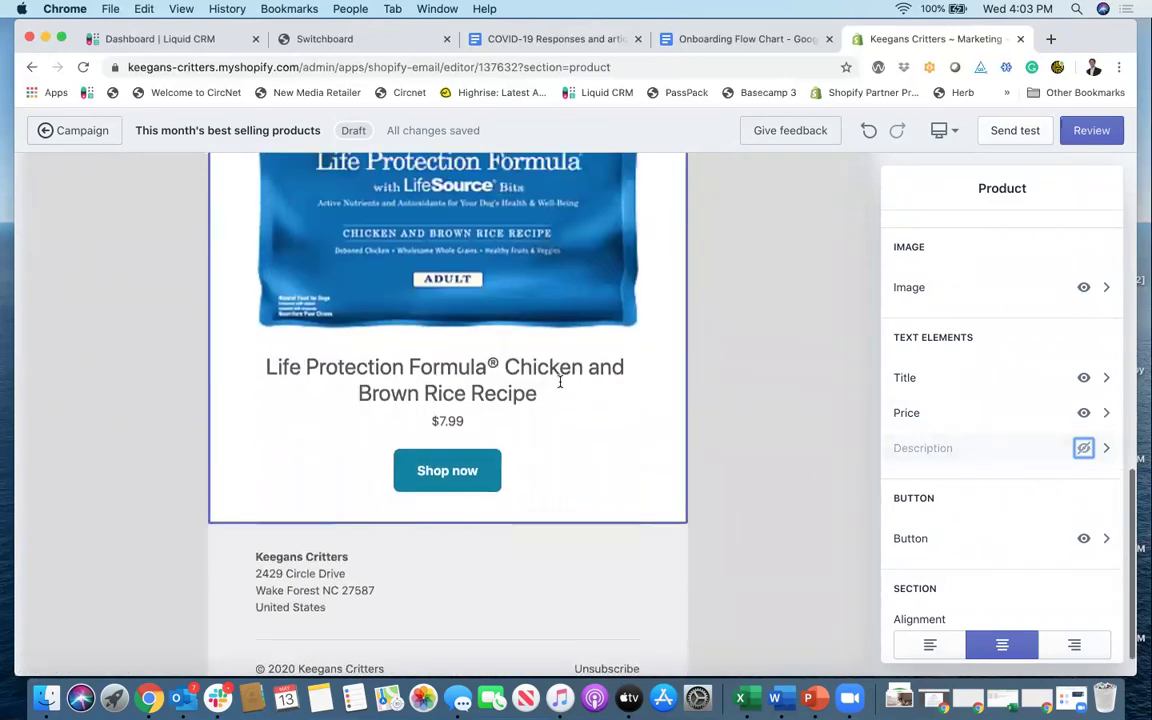
scroll(525, 393, up, 10)
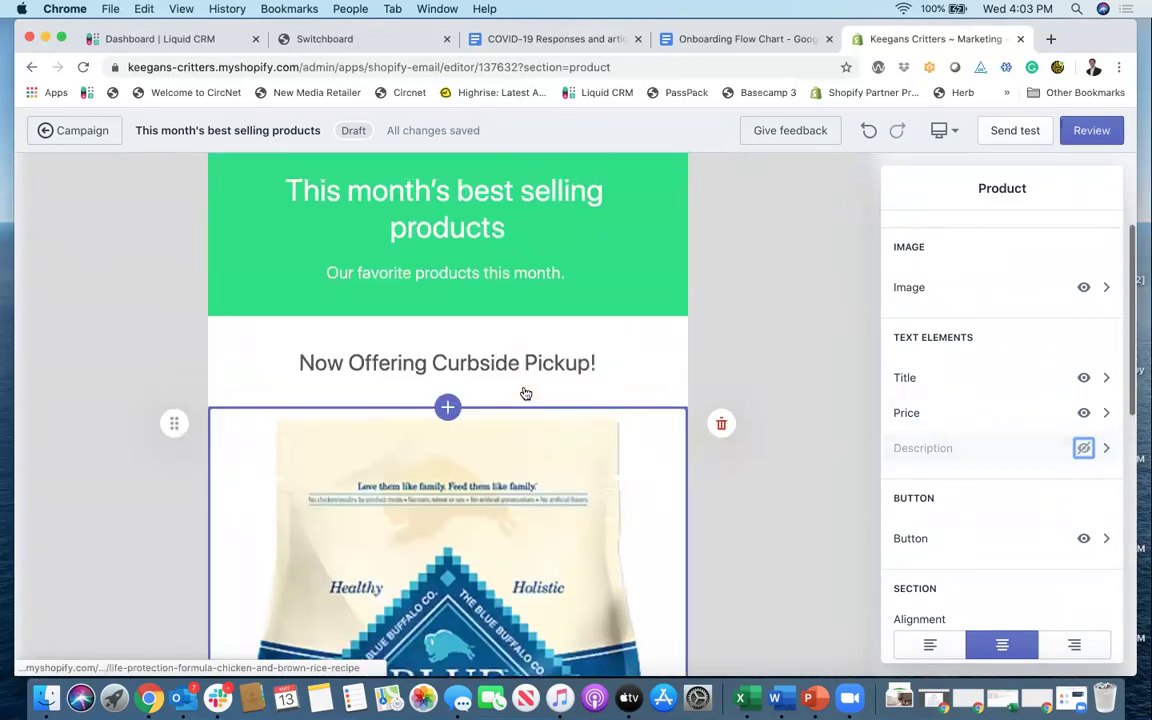
scroll(525, 393, down, 5)
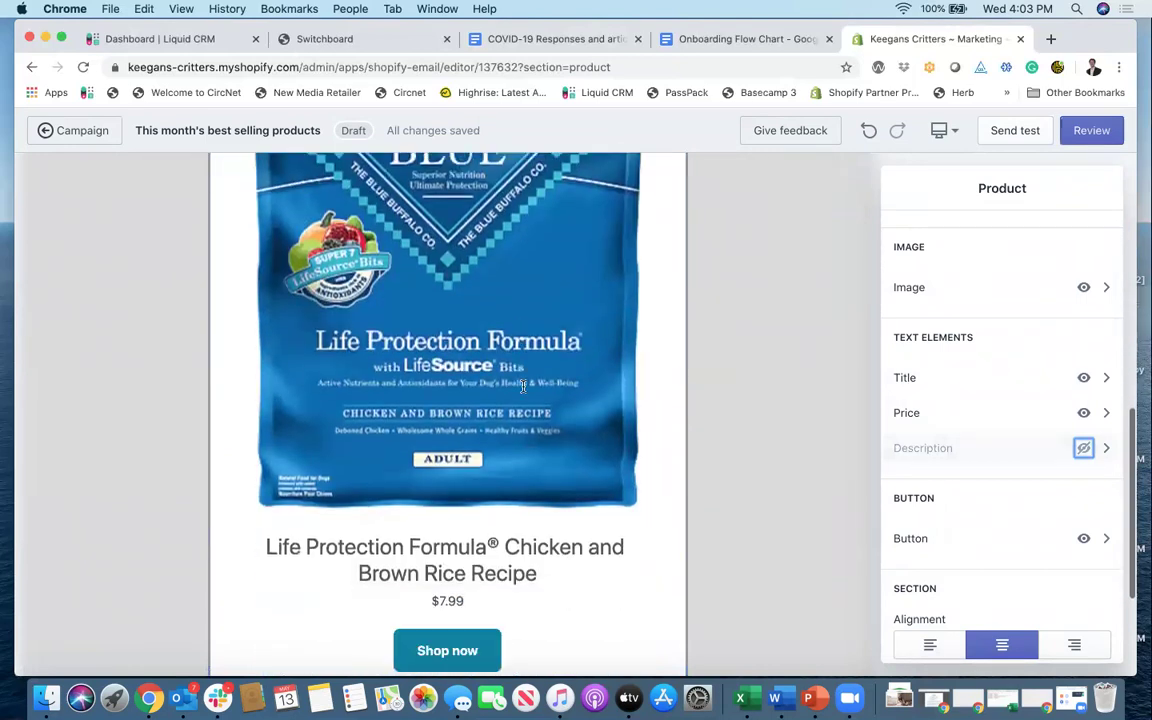
scroll(523, 386, down, 2)
scroll(905, 465, down, 1)
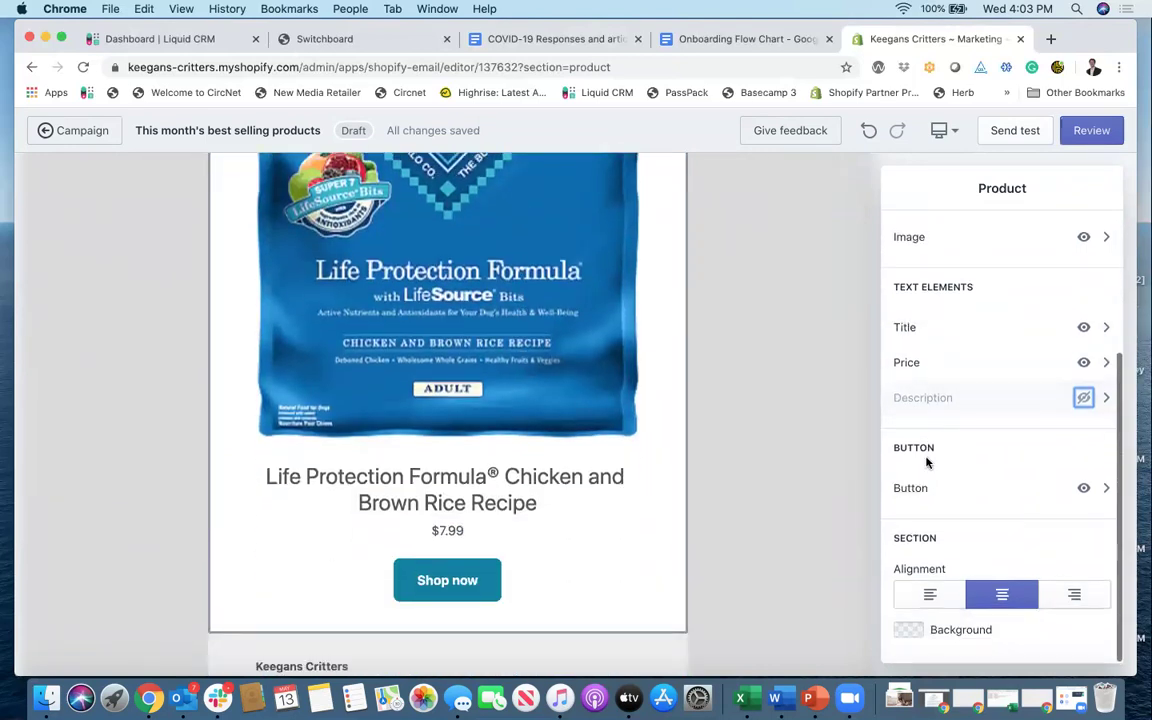
scroll(931, 460, up, 1)
scroll(944, 449, down, 1)
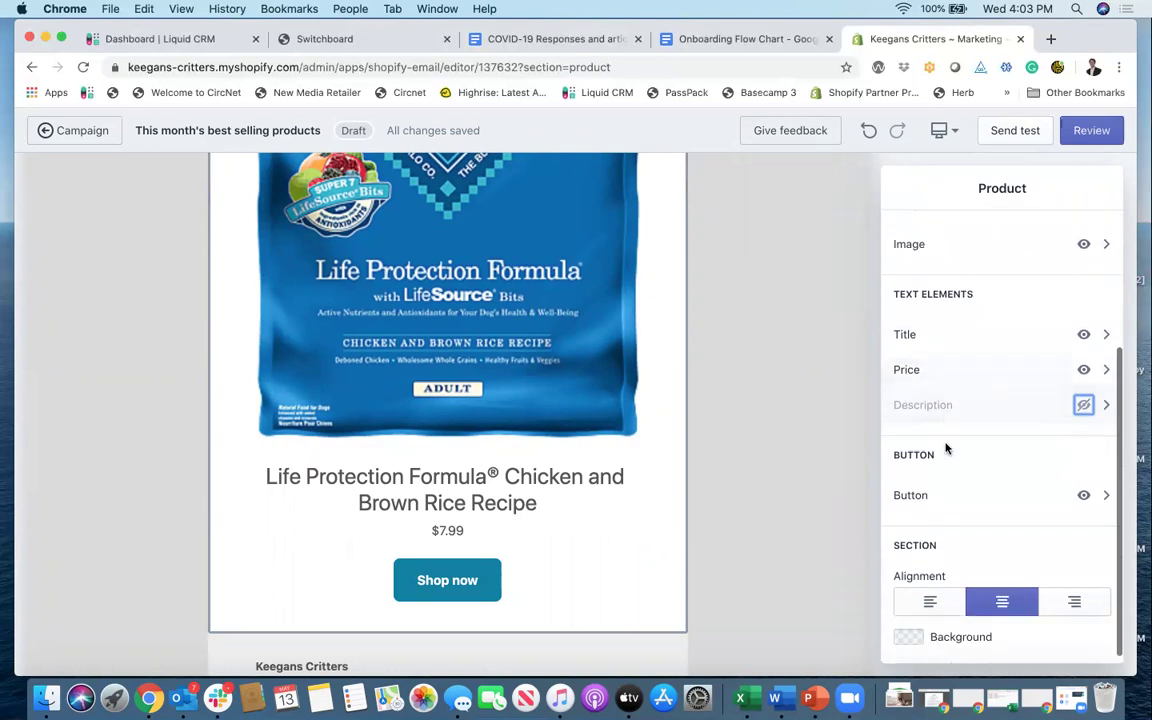
Step: Set the Life Protection Formula Shop now button background to green #00A320
click(941, 496)
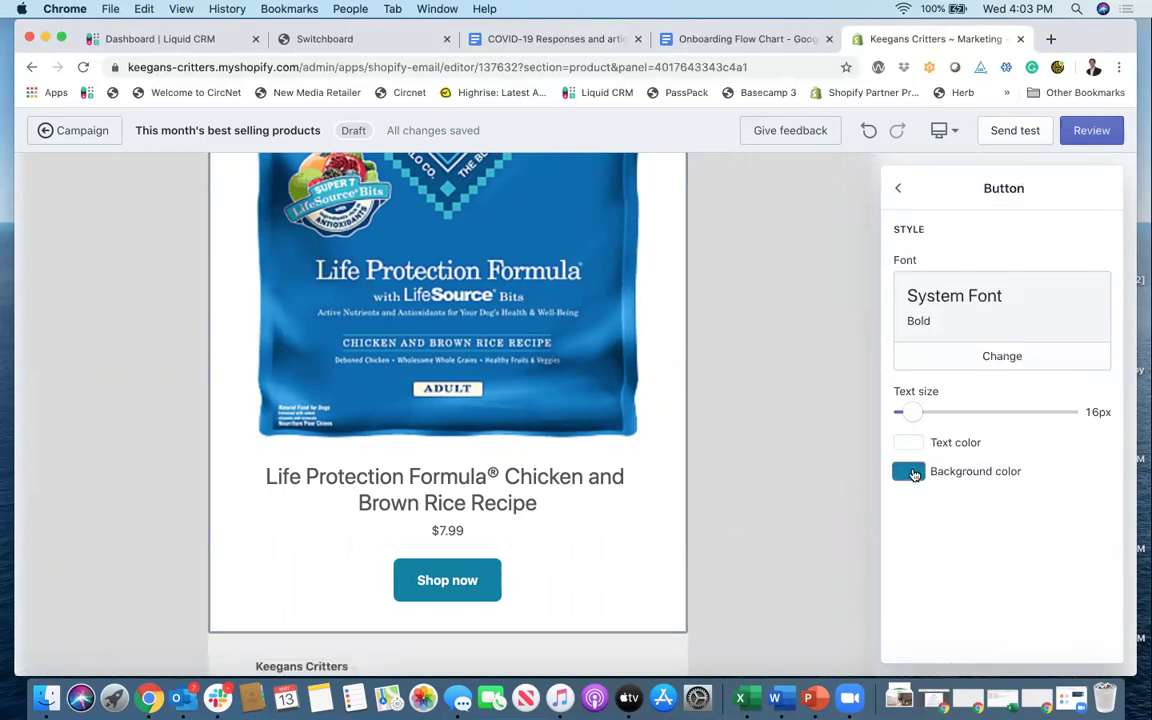
click(910, 473)
click(1045, 570)
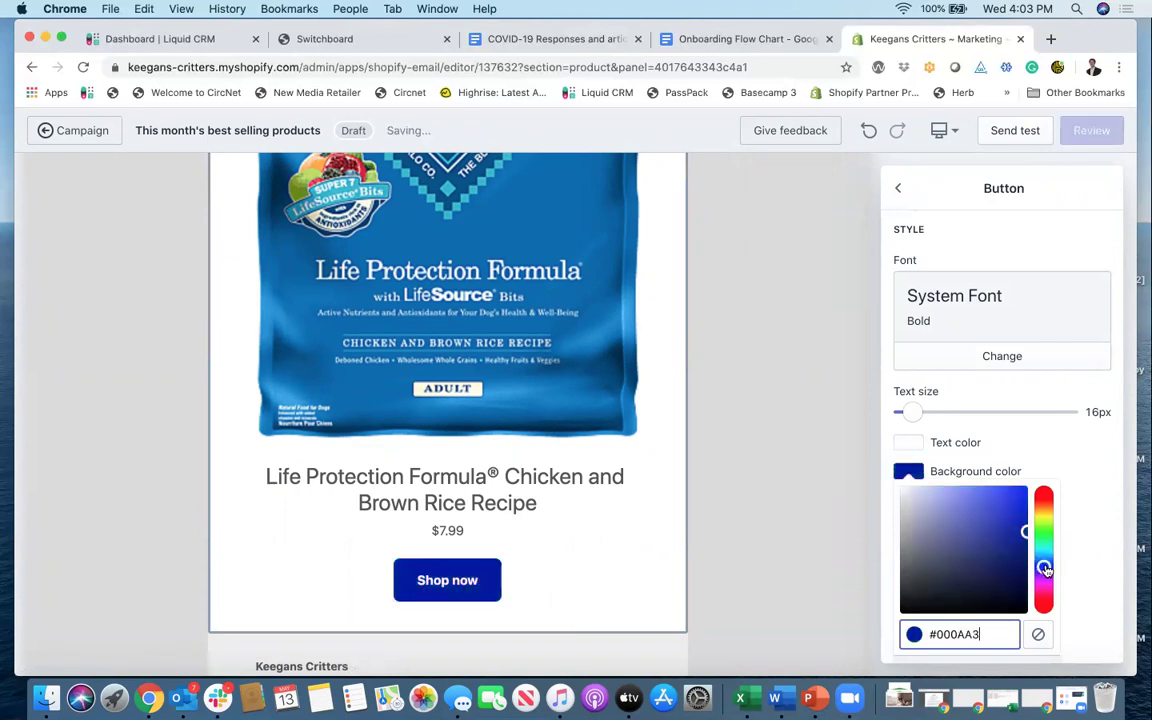
click(1047, 538)
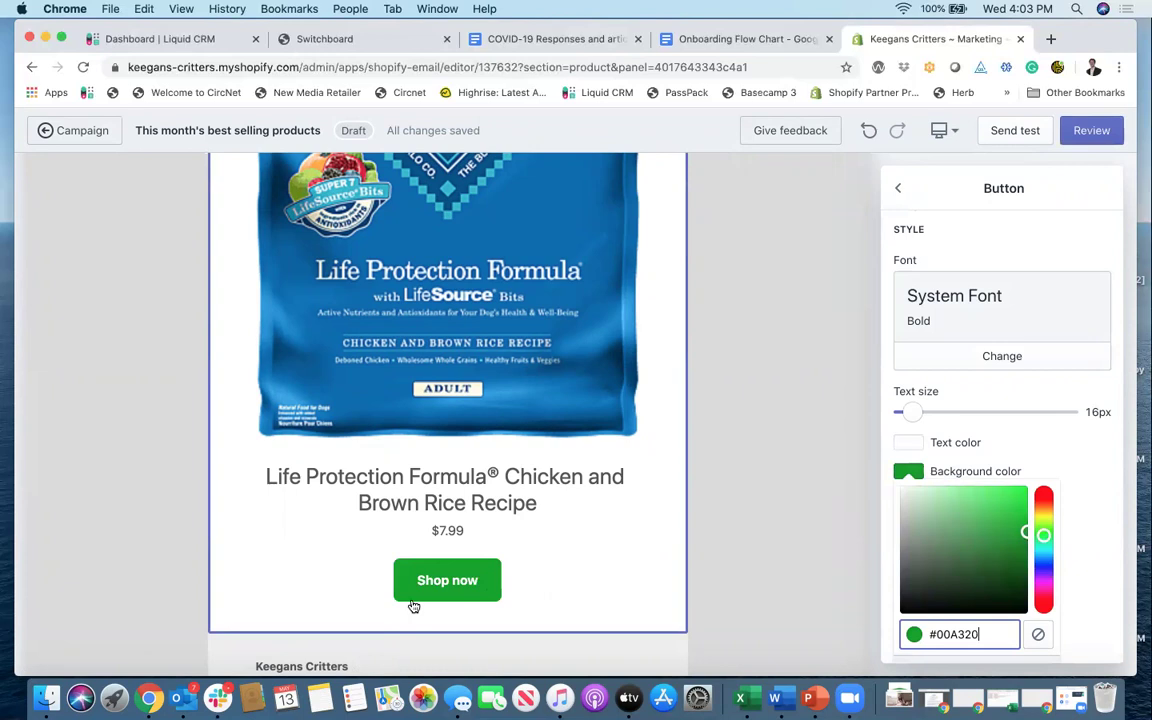
click(1088, 536)
scroll(511, 558, down, 1)
scroll(511, 558, down, 2)
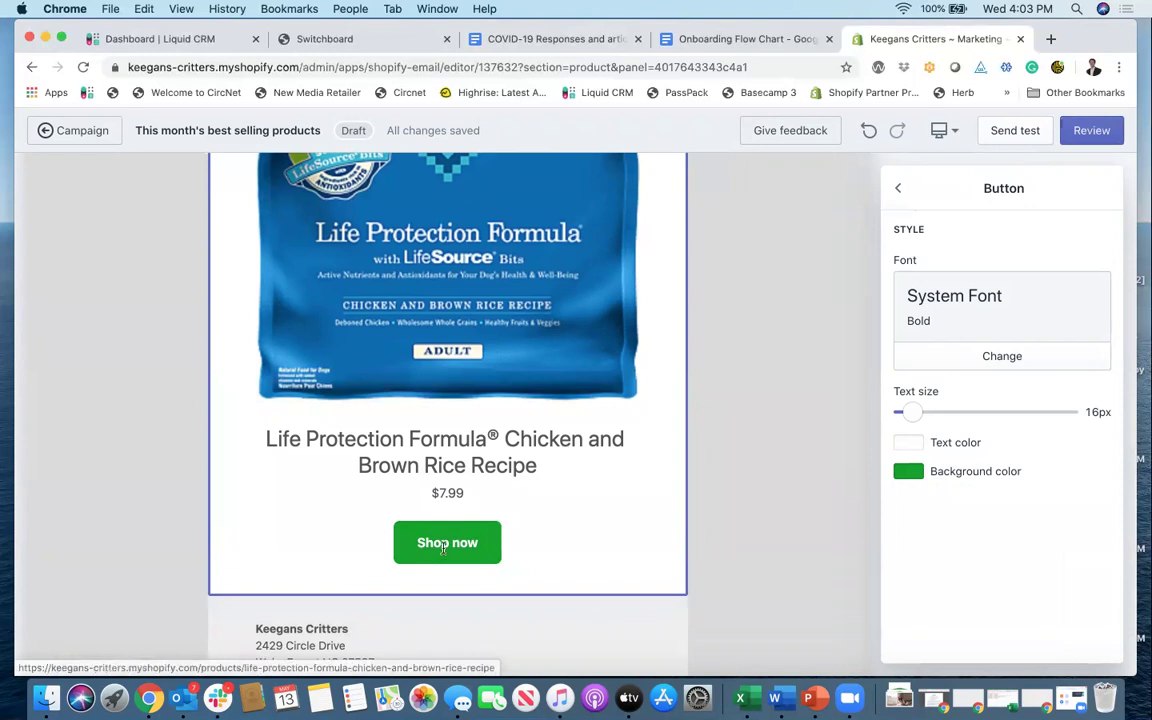
Step: Turn off Full width image for the Life Protection Formula product image
click(897, 189)
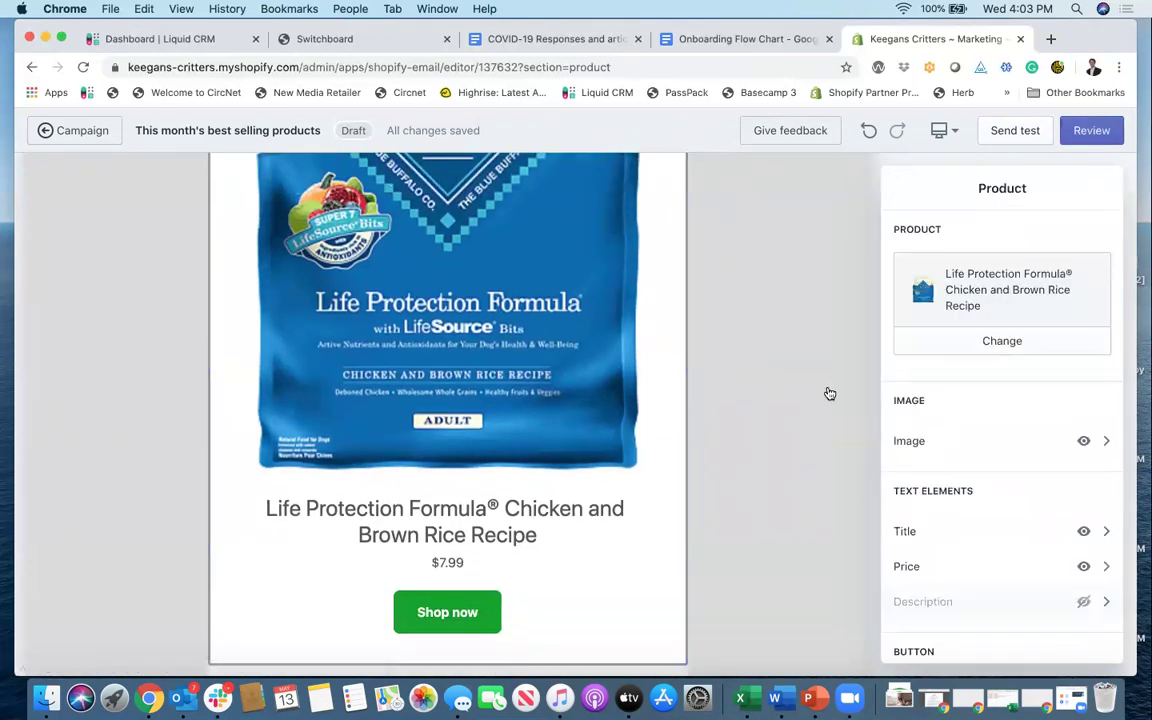
scroll(980, 416, down, 1)
click(950, 388)
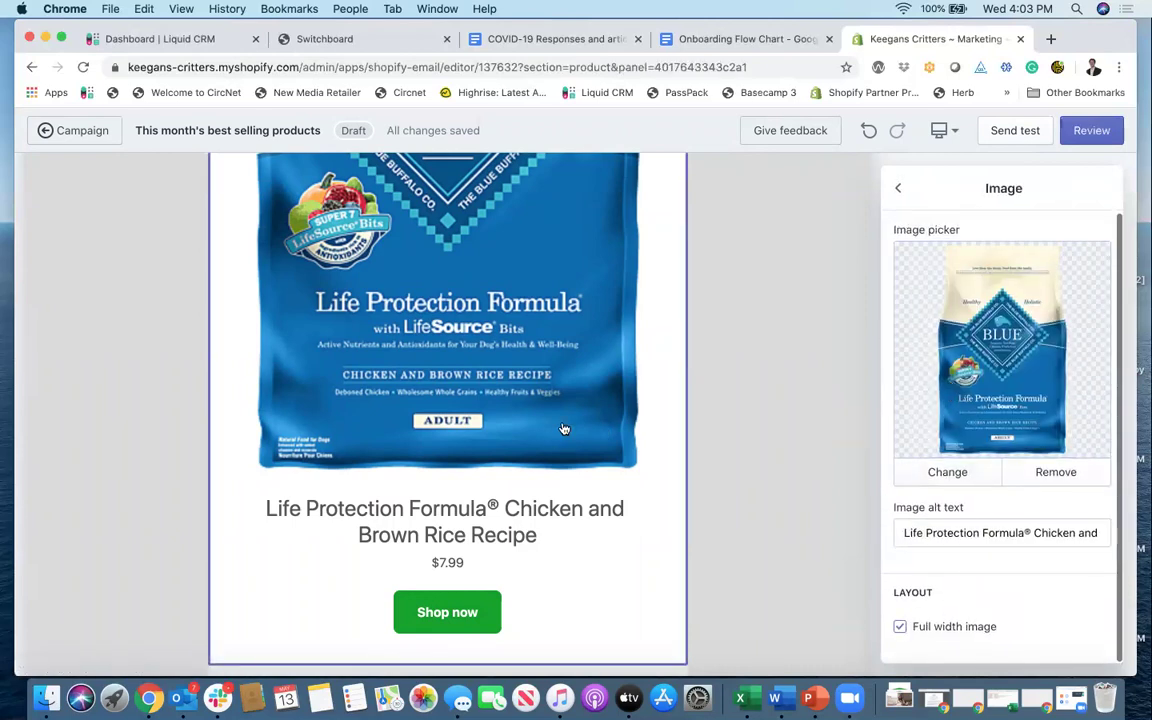
click(899, 627)
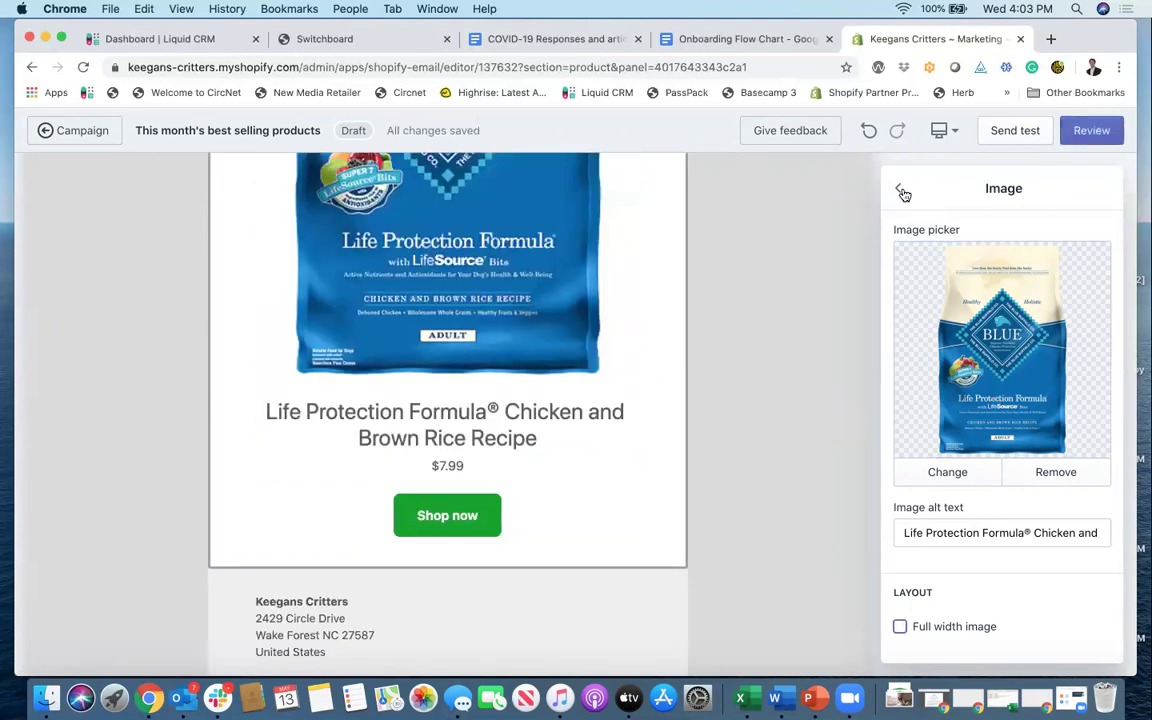
click(899, 188)
scroll(553, 373, down, 2)
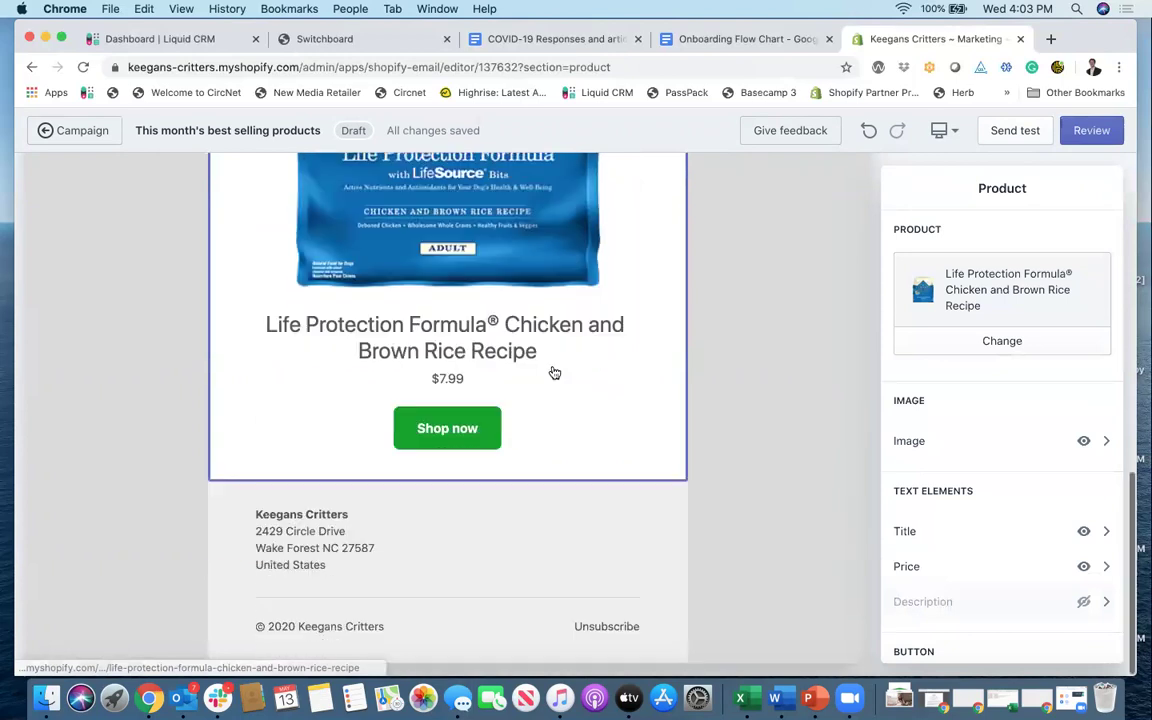
scroll(553, 373, up, 6)
scroll(553, 373, up, 2)
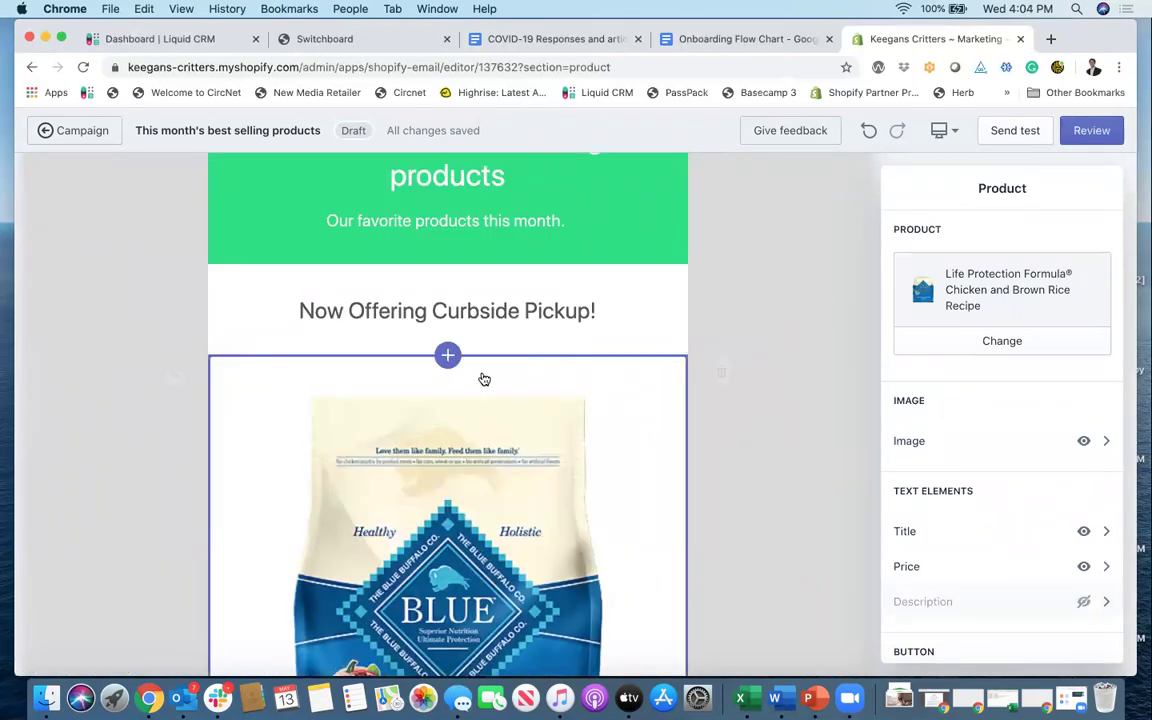
Step: Insert a product block above Life Protection Formula showing Dog Toys - Two Fetch Balls
scroll(481, 378, down, 10)
scroll(483, 378, up, 7)
scroll(483, 378, up, 2)
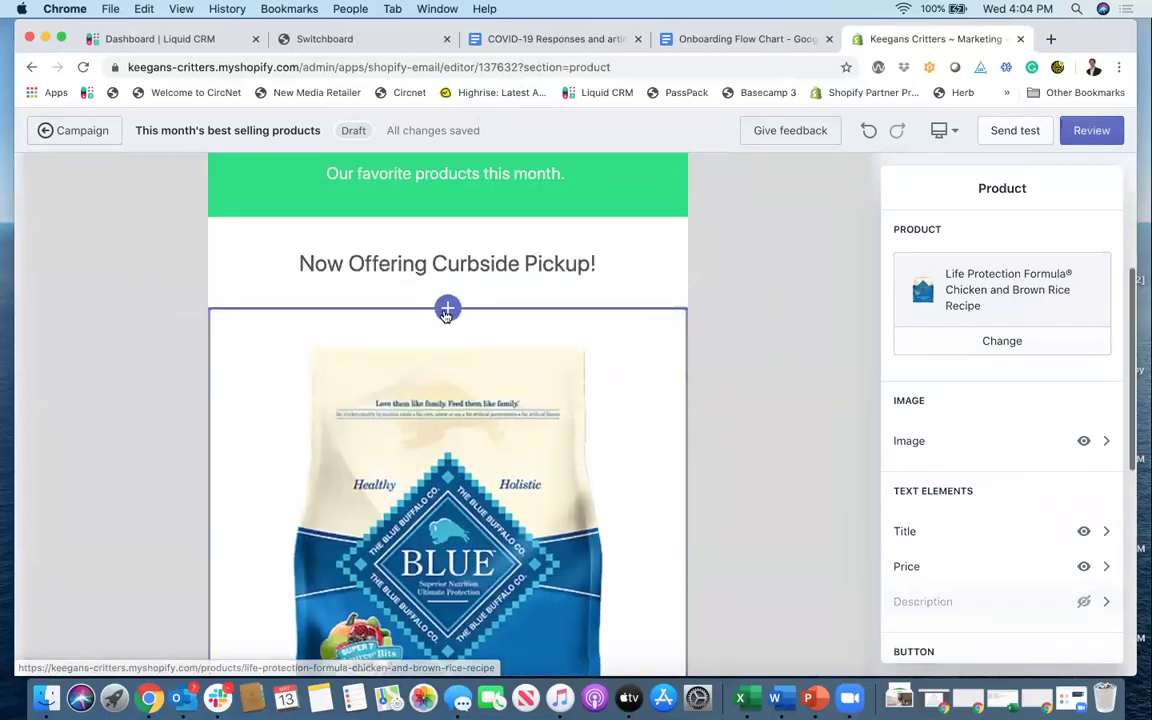
click(447, 309)
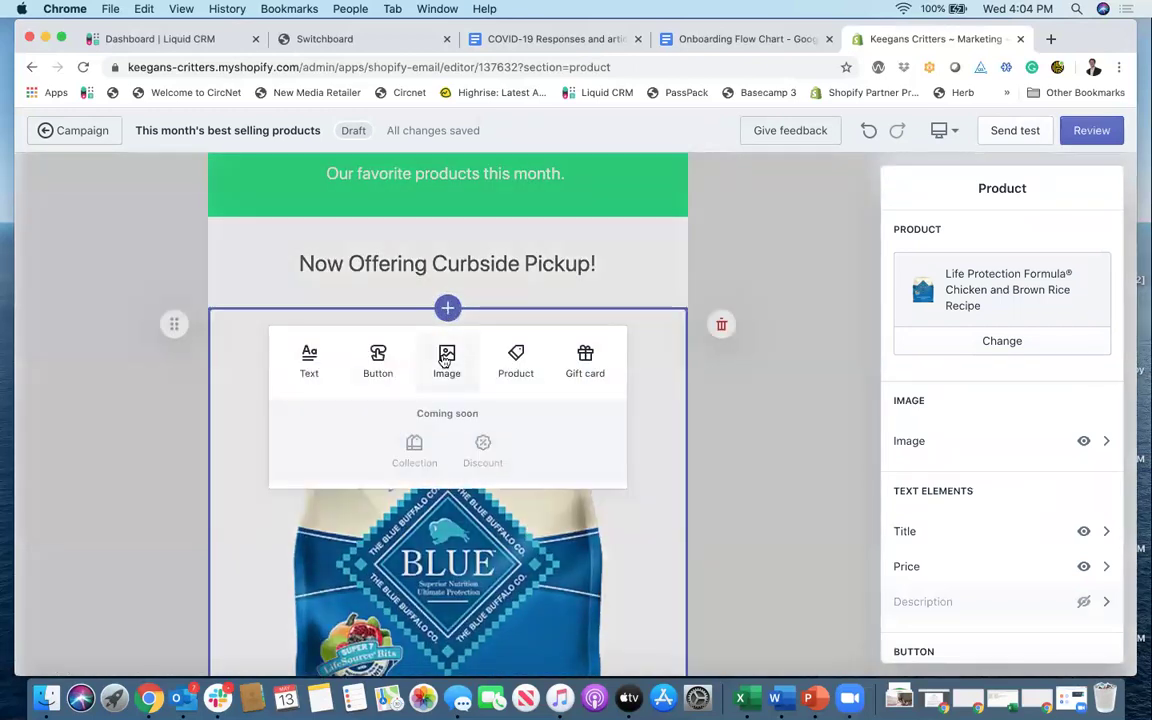
click(517, 360)
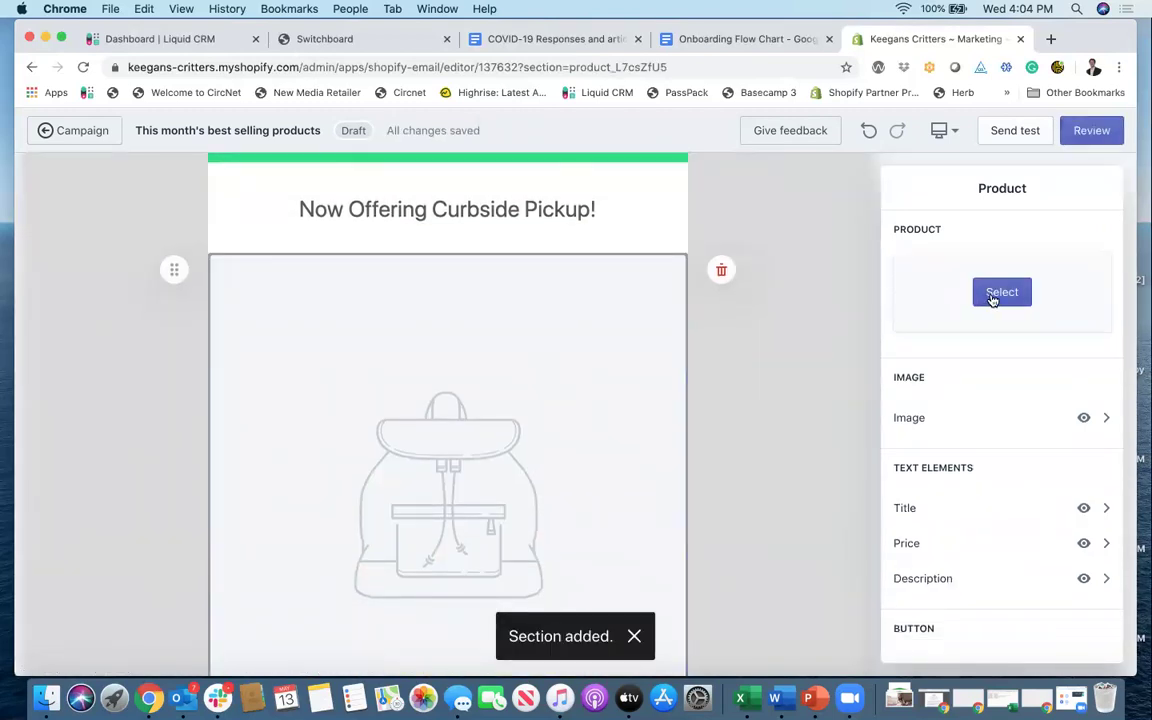
click(994, 296)
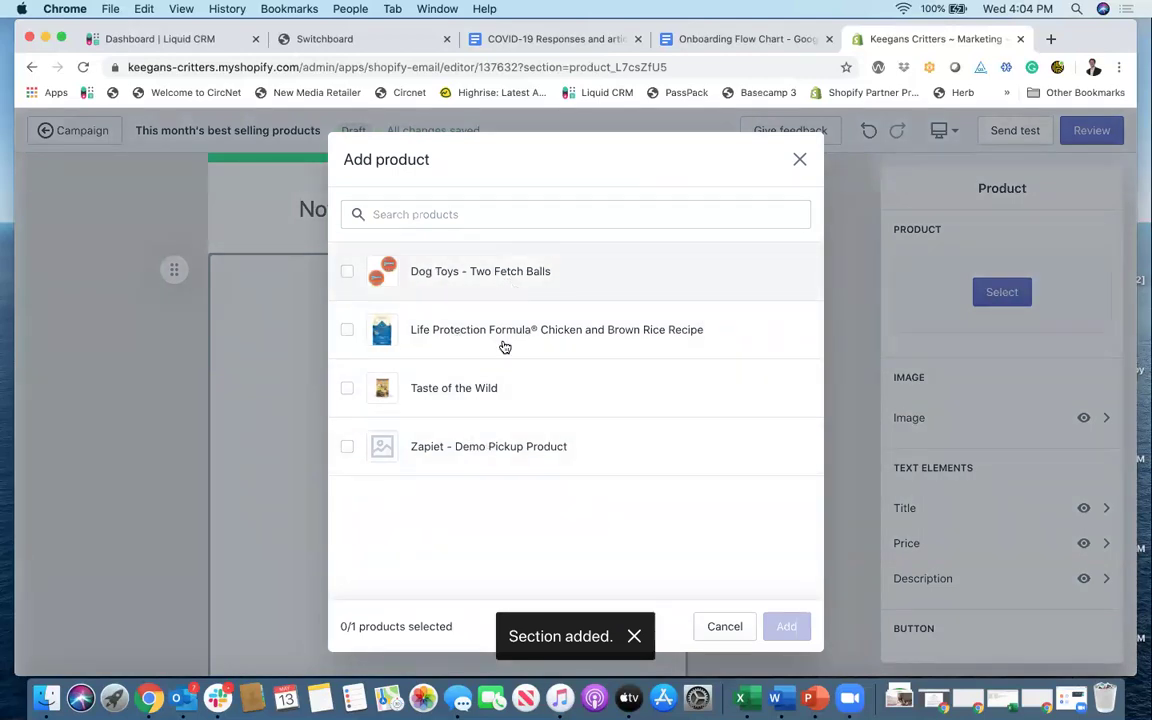
click(503, 278)
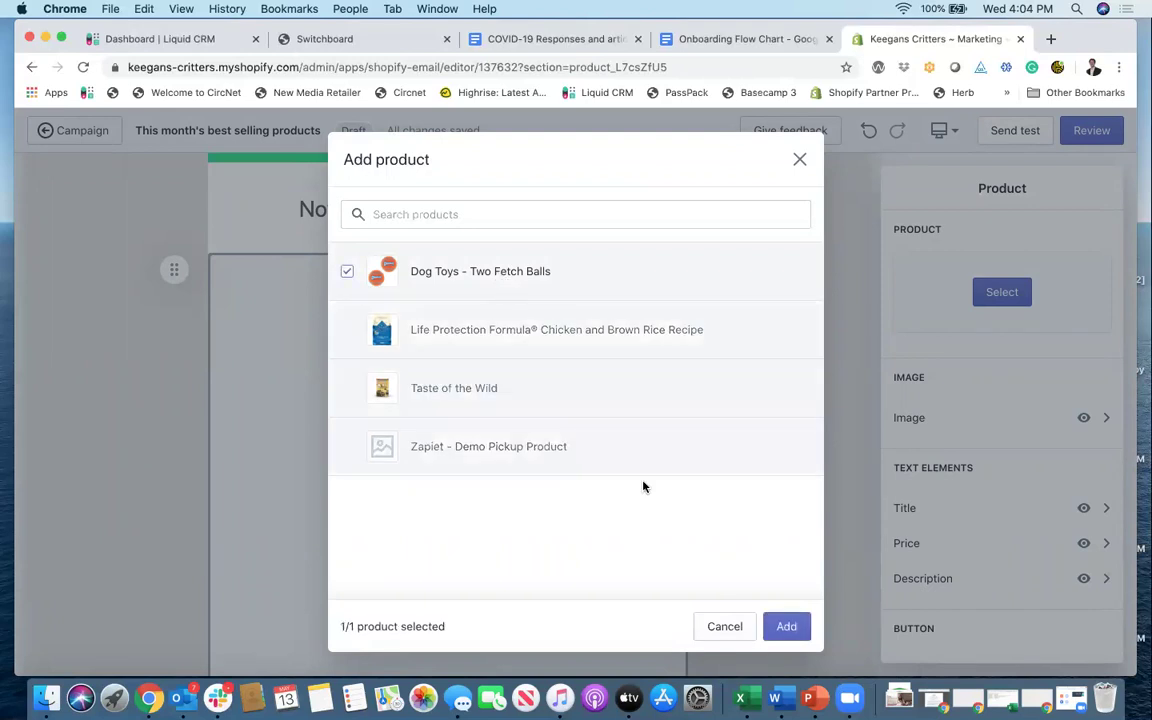
click(788, 627)
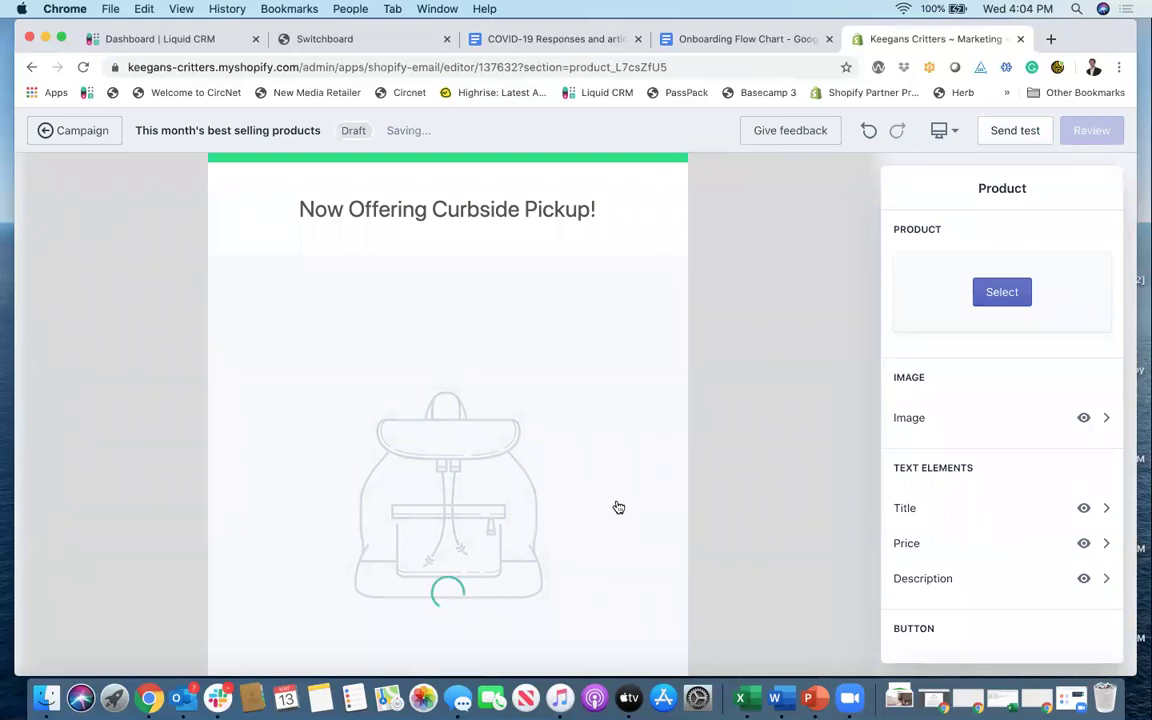
Step: Turn off Full width image for the Dog Toys - Two Fetch Balls product image
scroll(578, 470, down, 4)
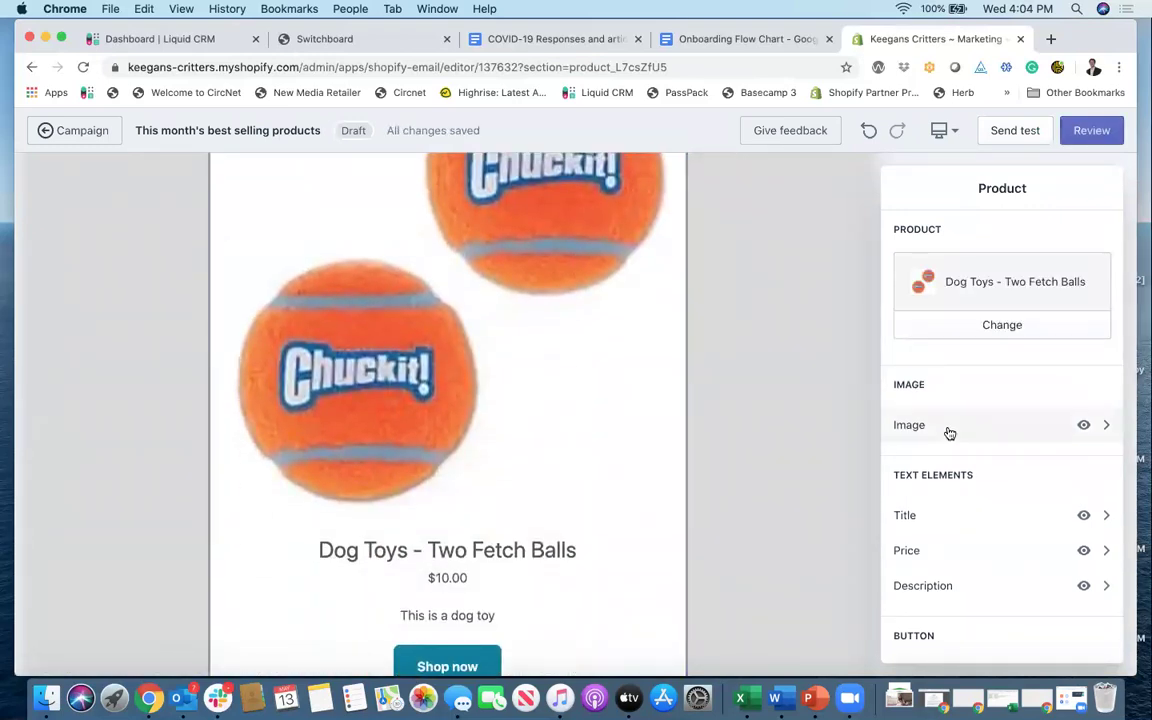
click(949, 428)
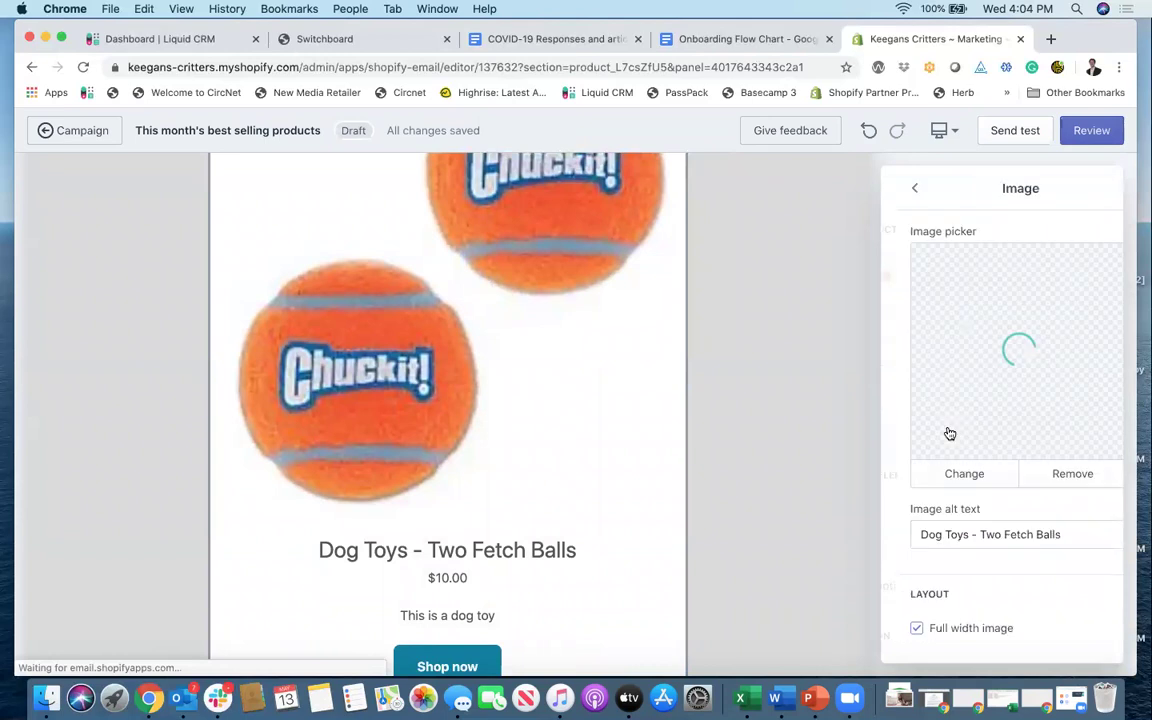
click(918, 628)
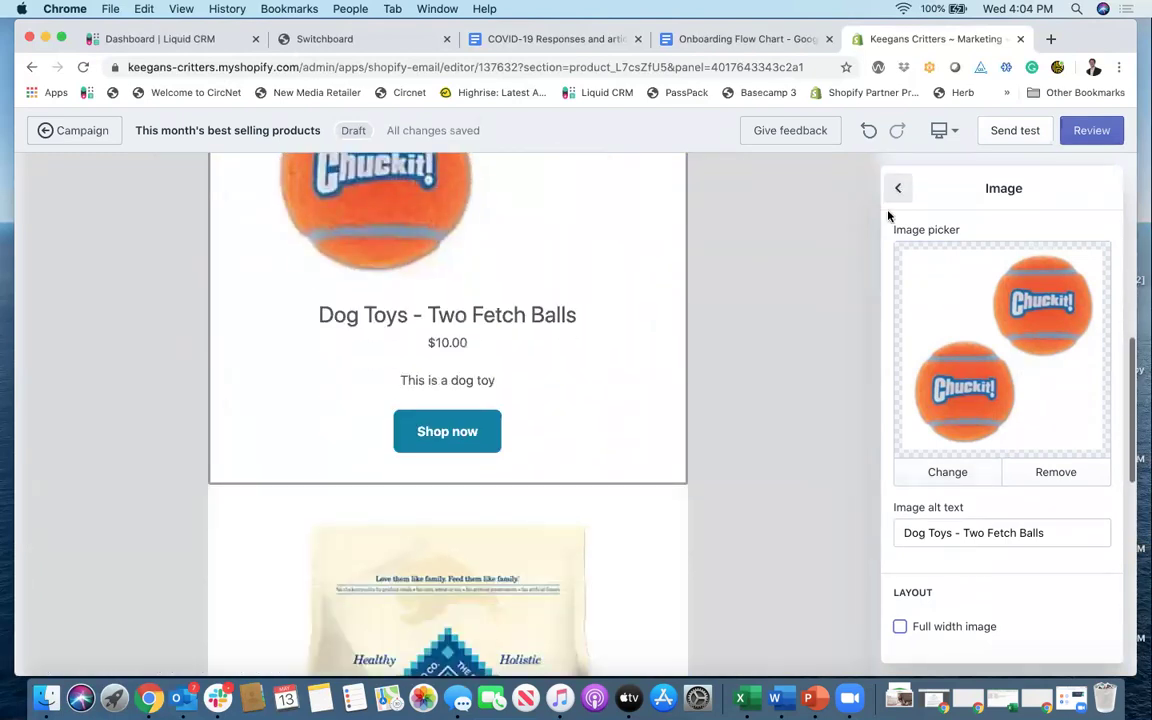
click(897, 189)
Step: Hide the Dog Toys description while keeping its $10.00 price visible
scroll(1004, 440, down, 1)
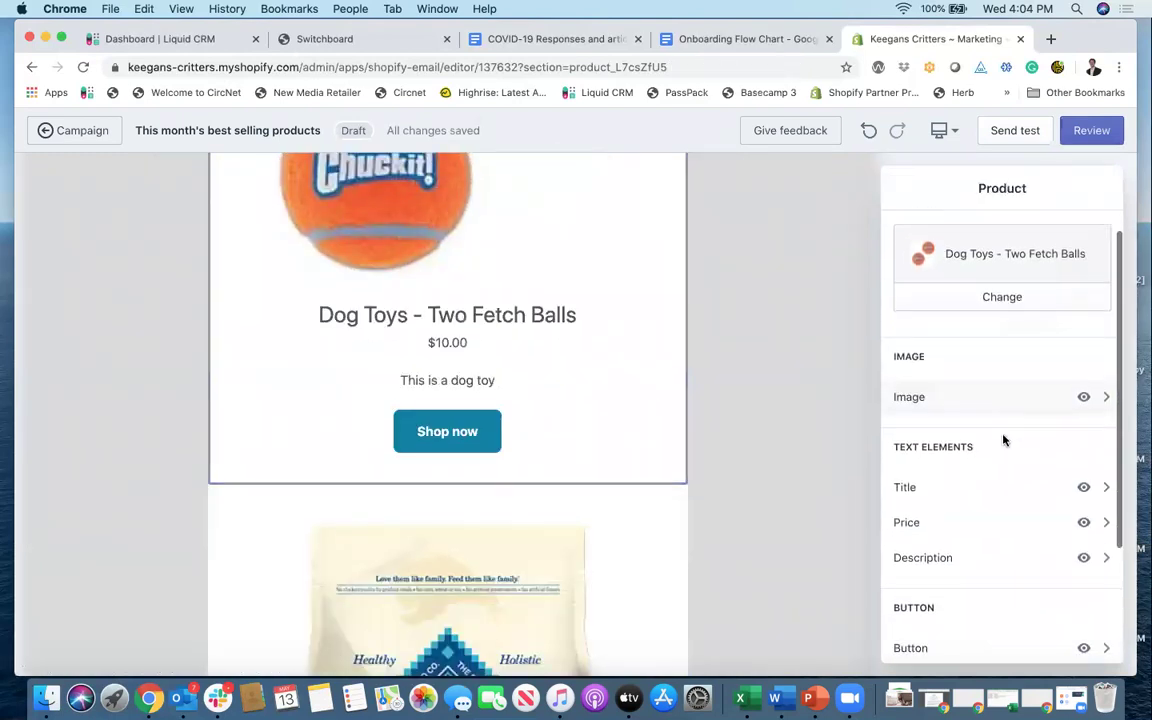
click(1085, 558)
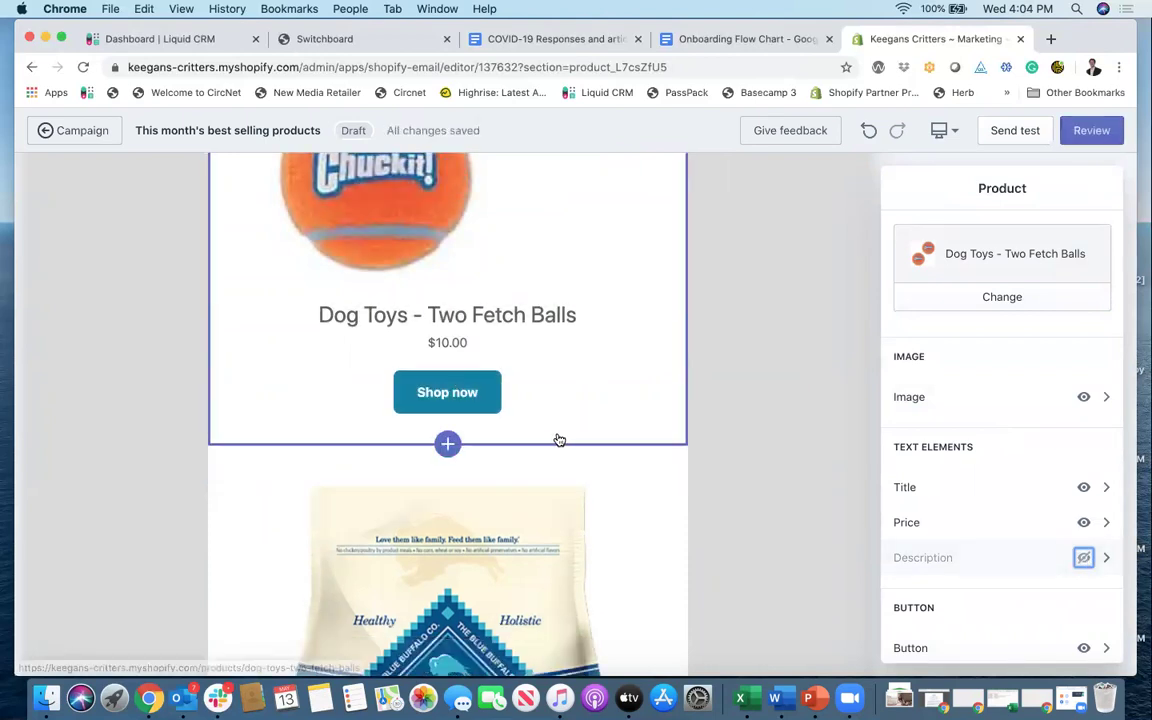
scroll(954, 580, down, 1)
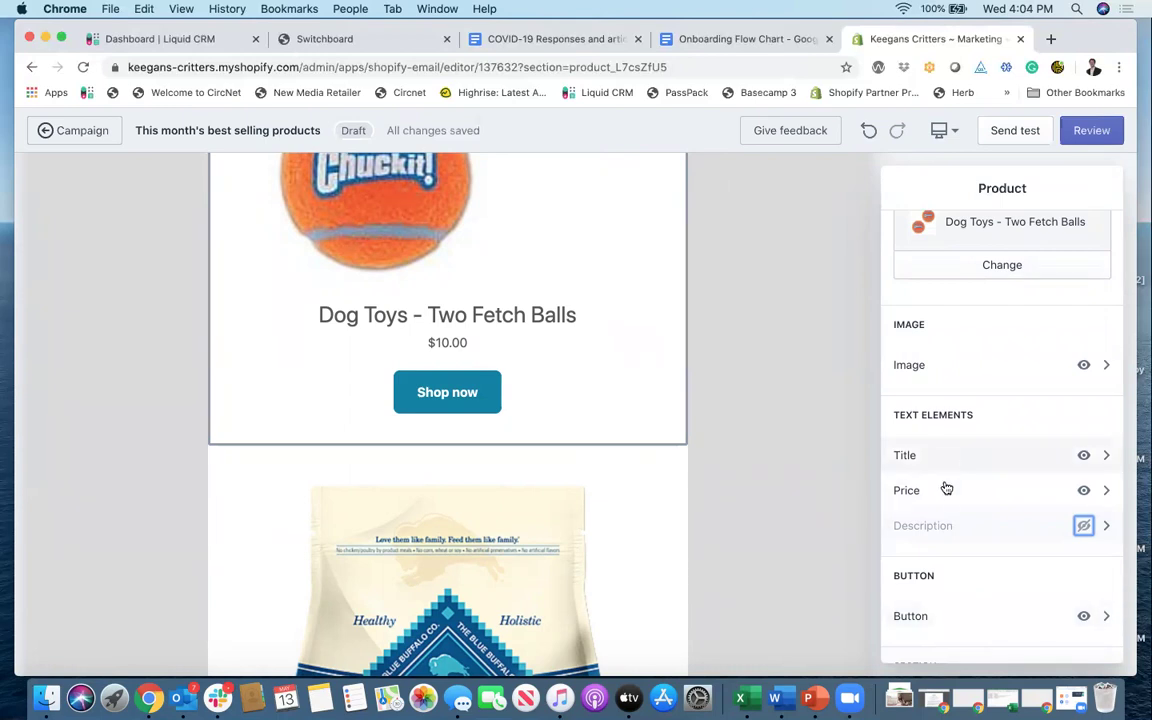
scroll(944, 492, up, 2)
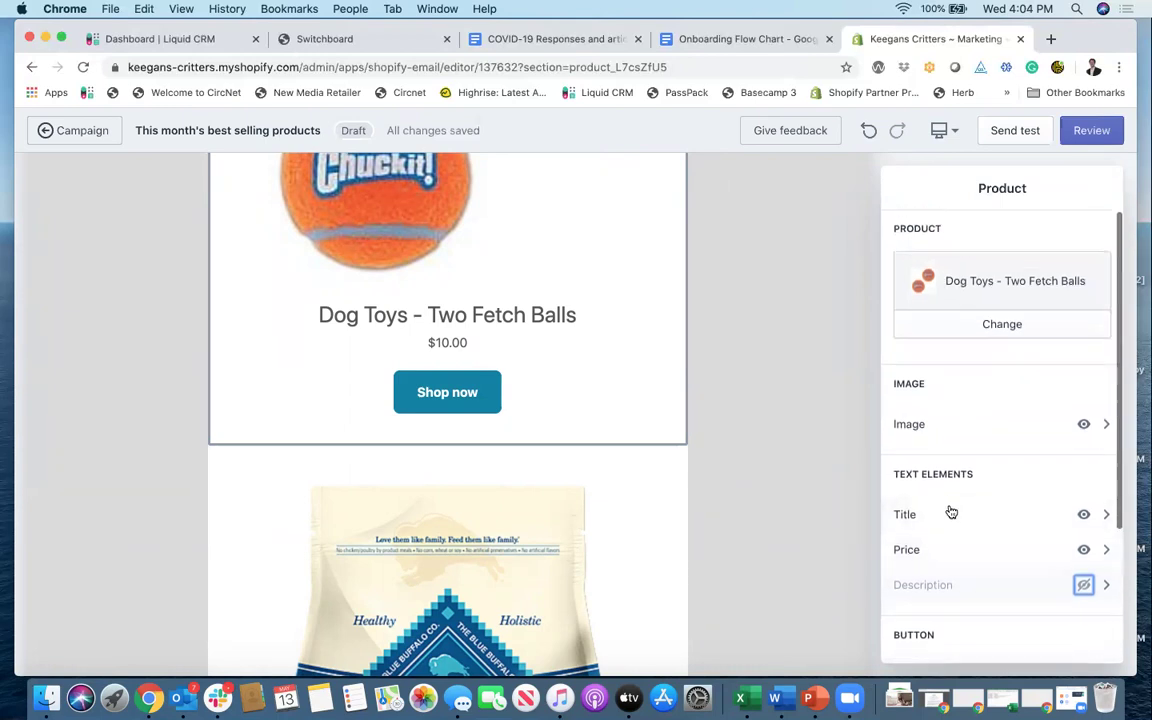
click(978, 549)
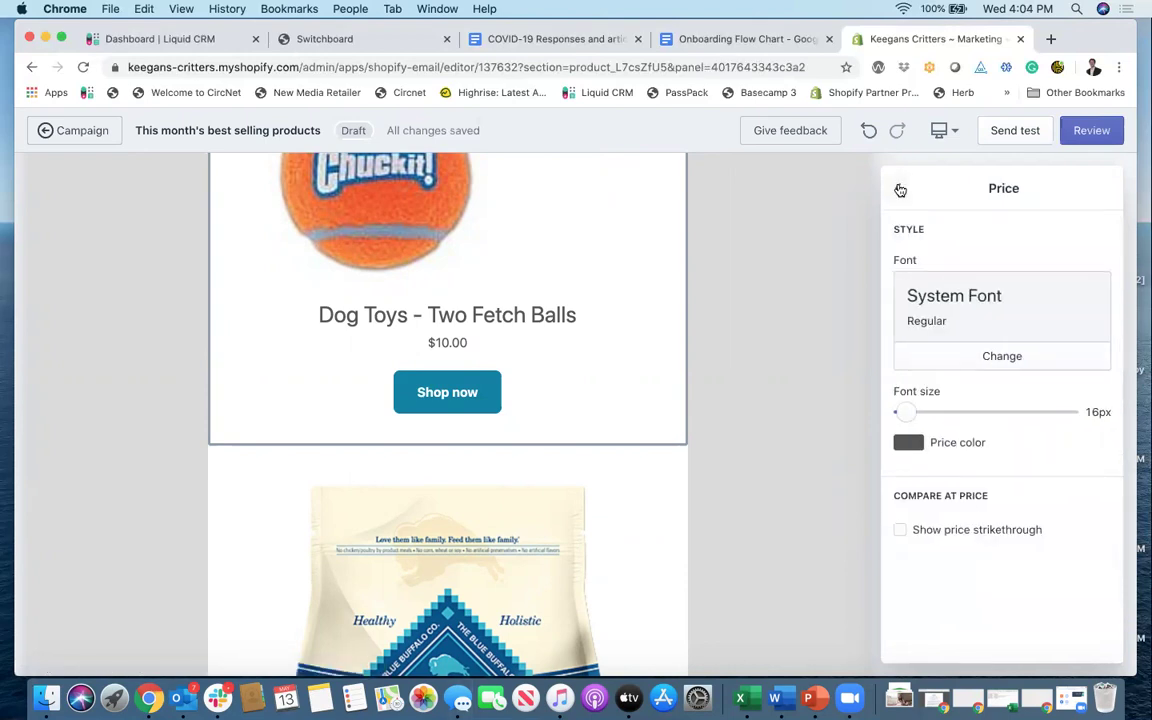
click(900, 190)
click(1084, 549)
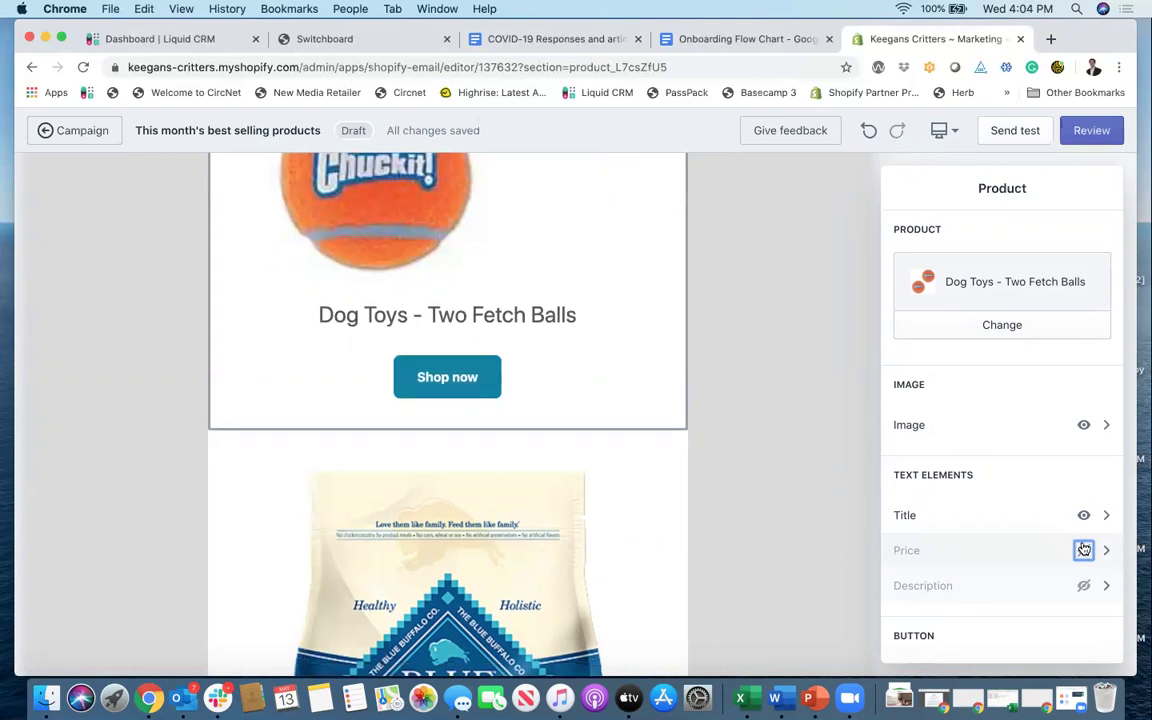
click(1084, 549)
scroll(926, 432, down, 5)
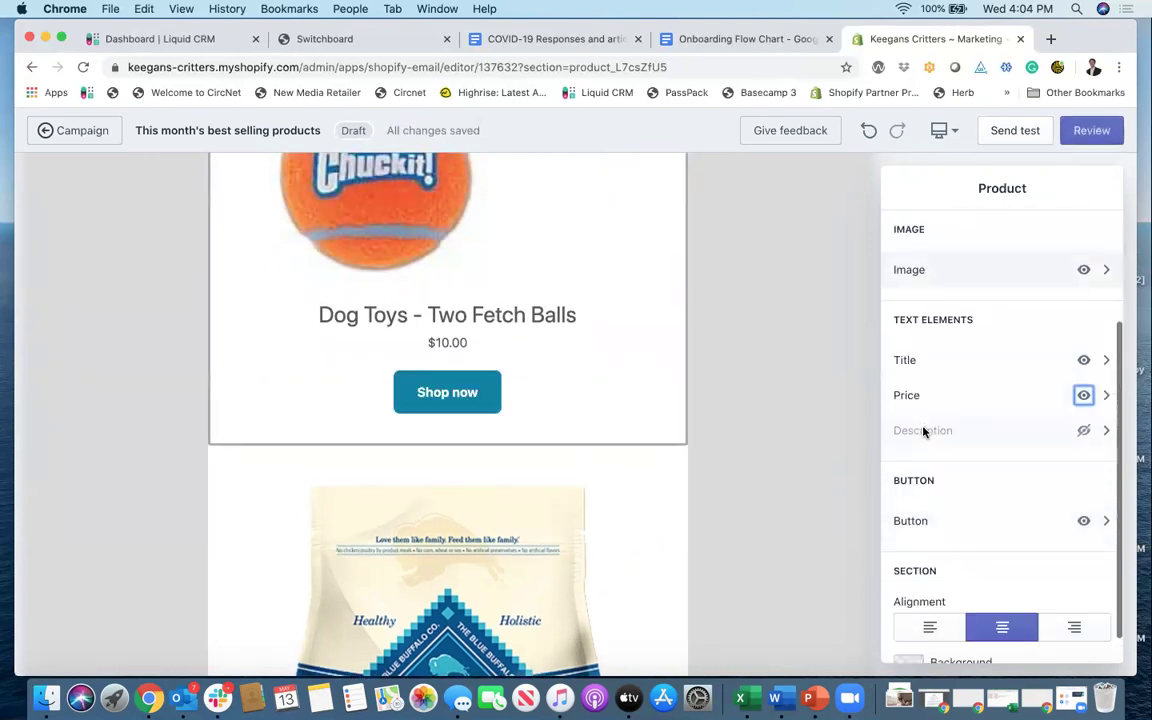
scroll(926, 432, up, 5)
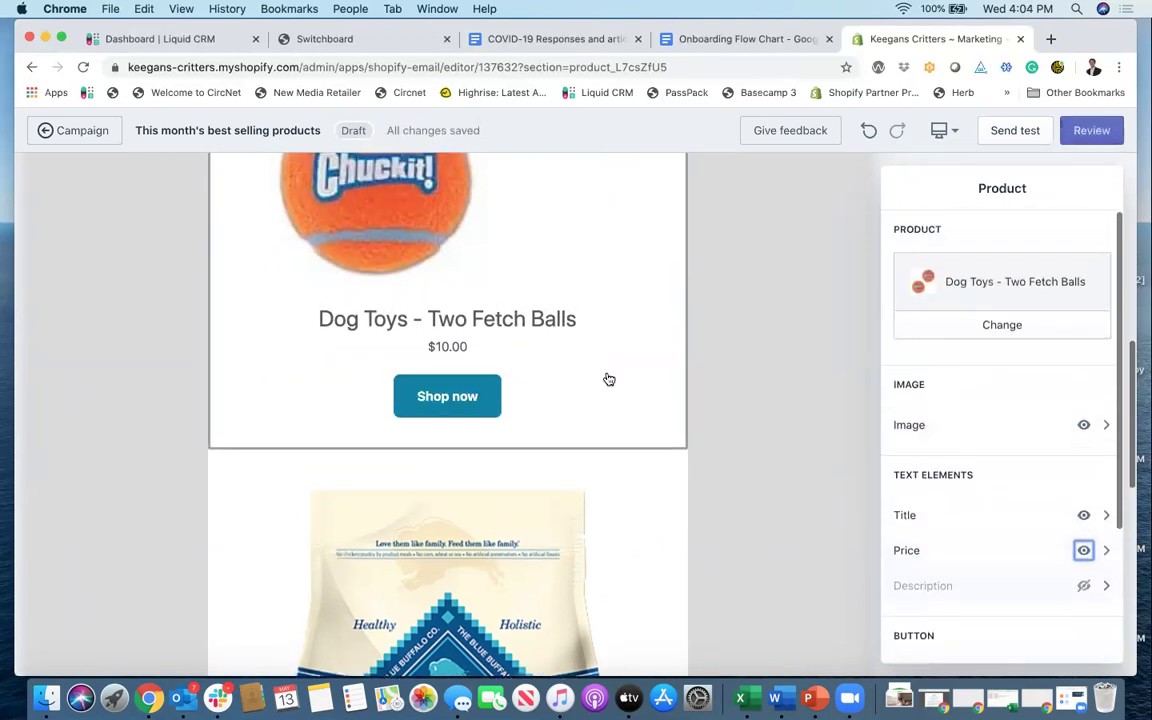
scroll(548, 382, down, 1)
scroll(548, 382, down, 10)
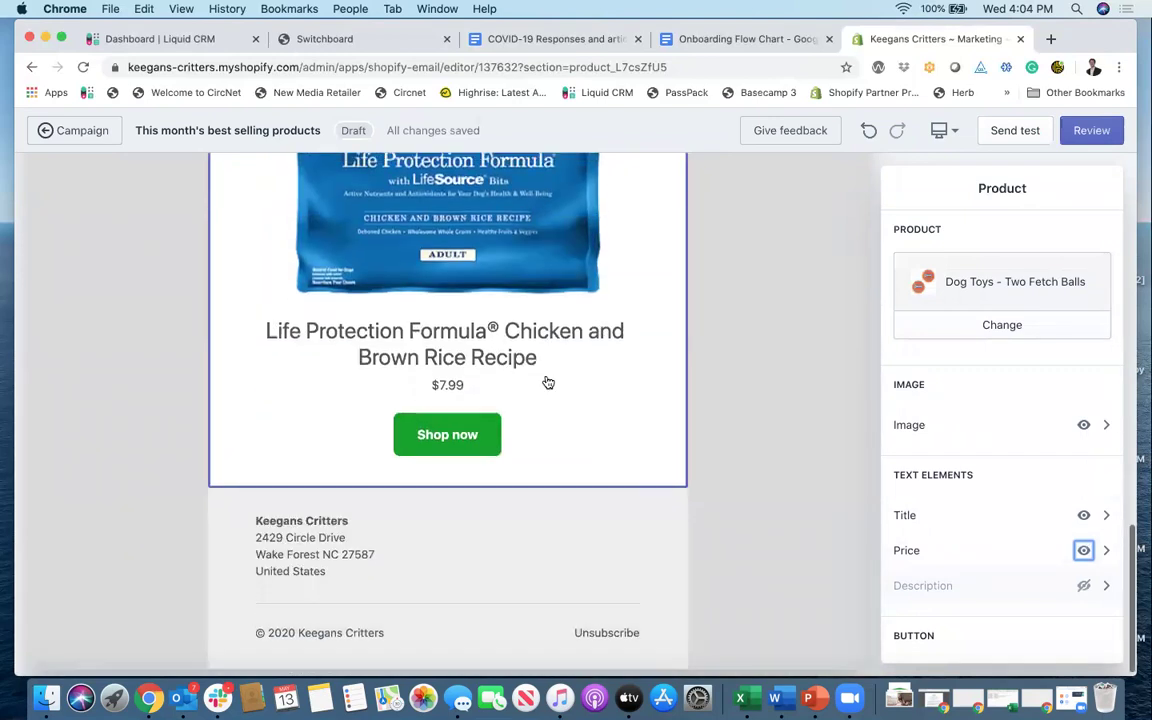
Step: Add a product block below Life Protection Formula showing Taste of the Wild, found by searching 't'
click(447, 534)
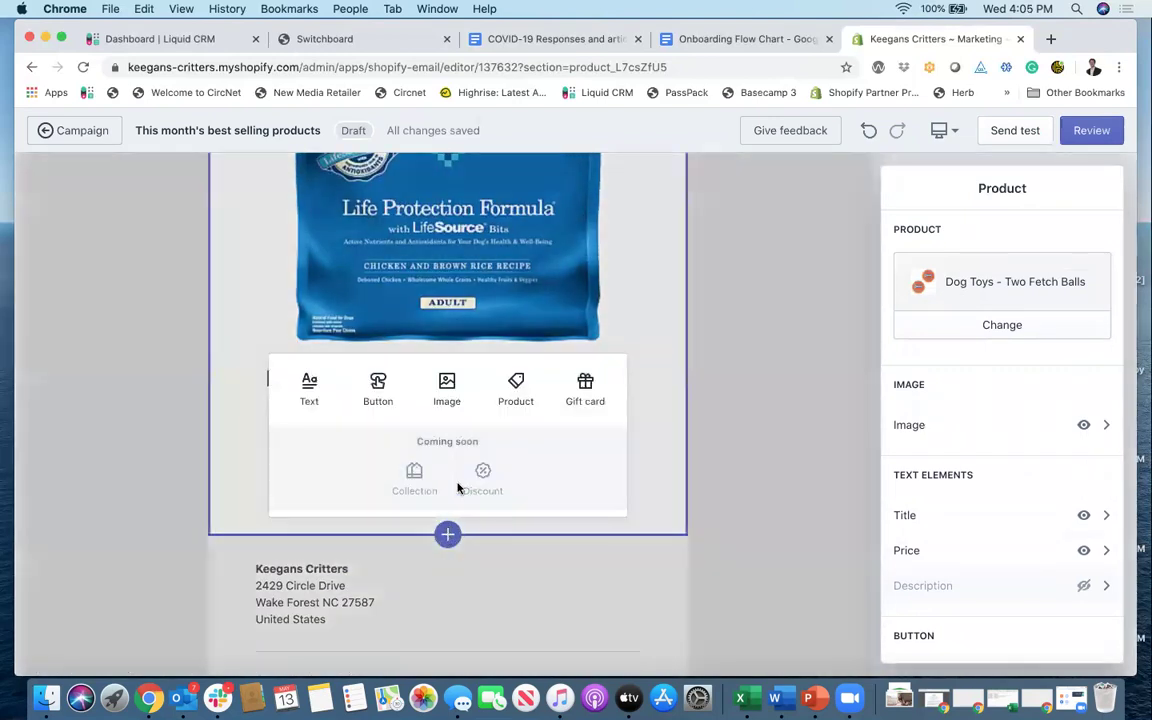
click(517, 385)
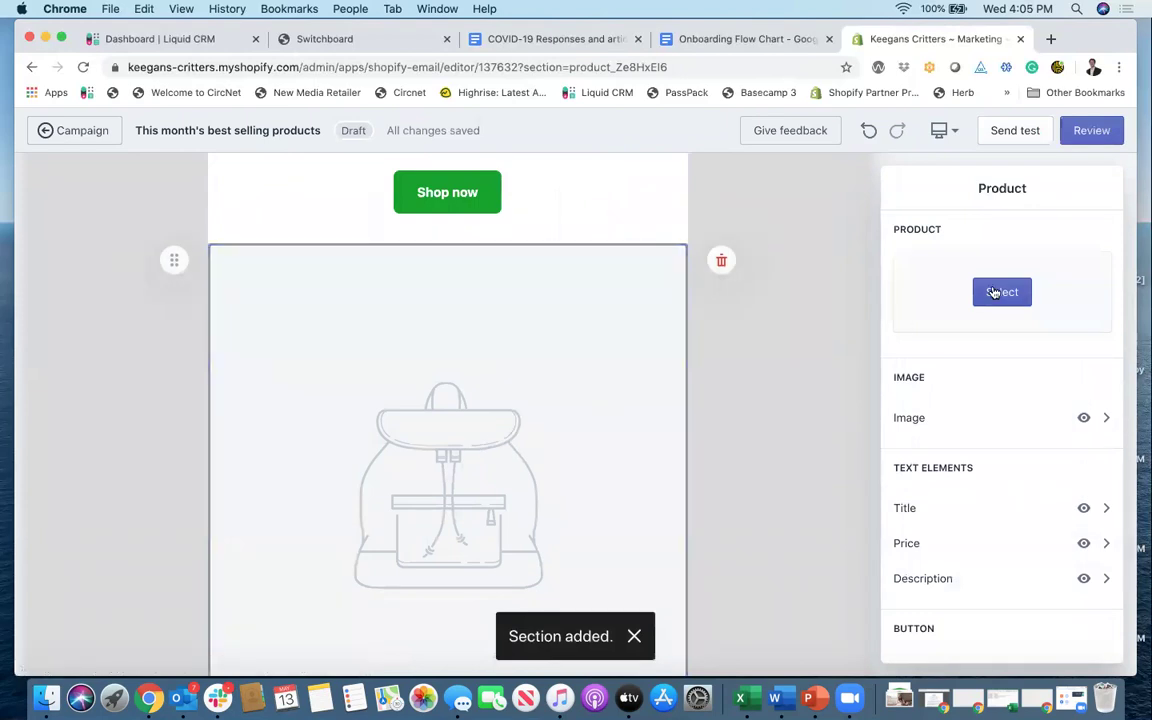
click(1002, 292)
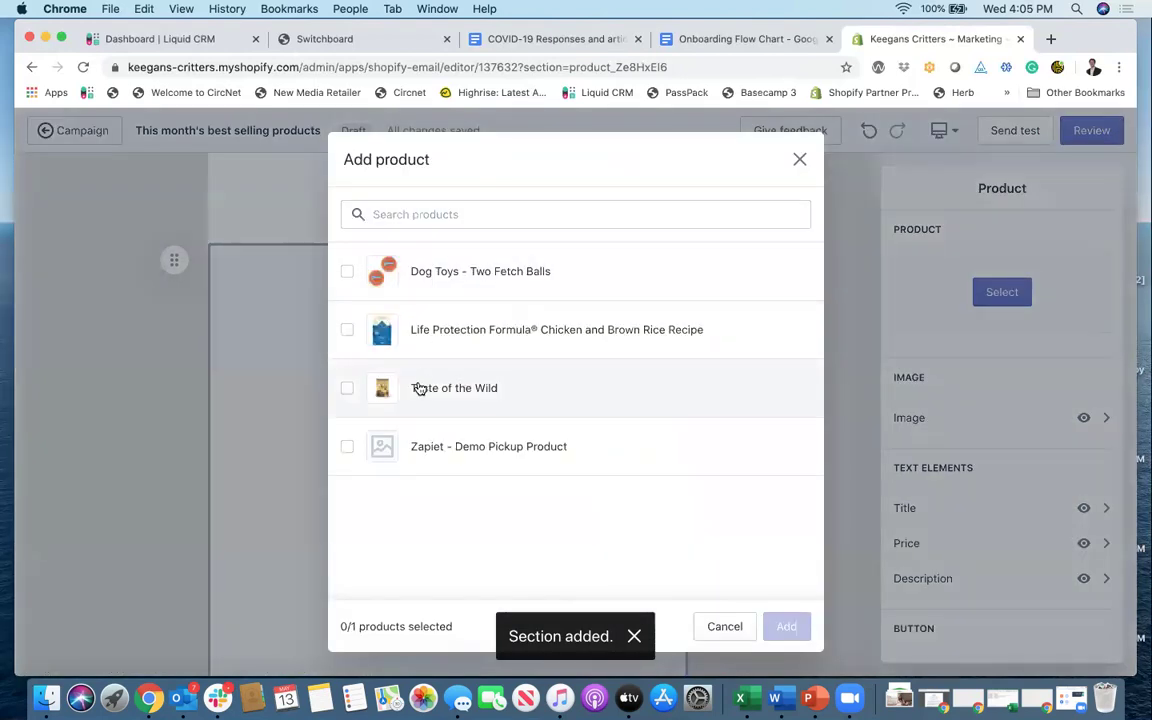
click(440, 213)
text(taste)
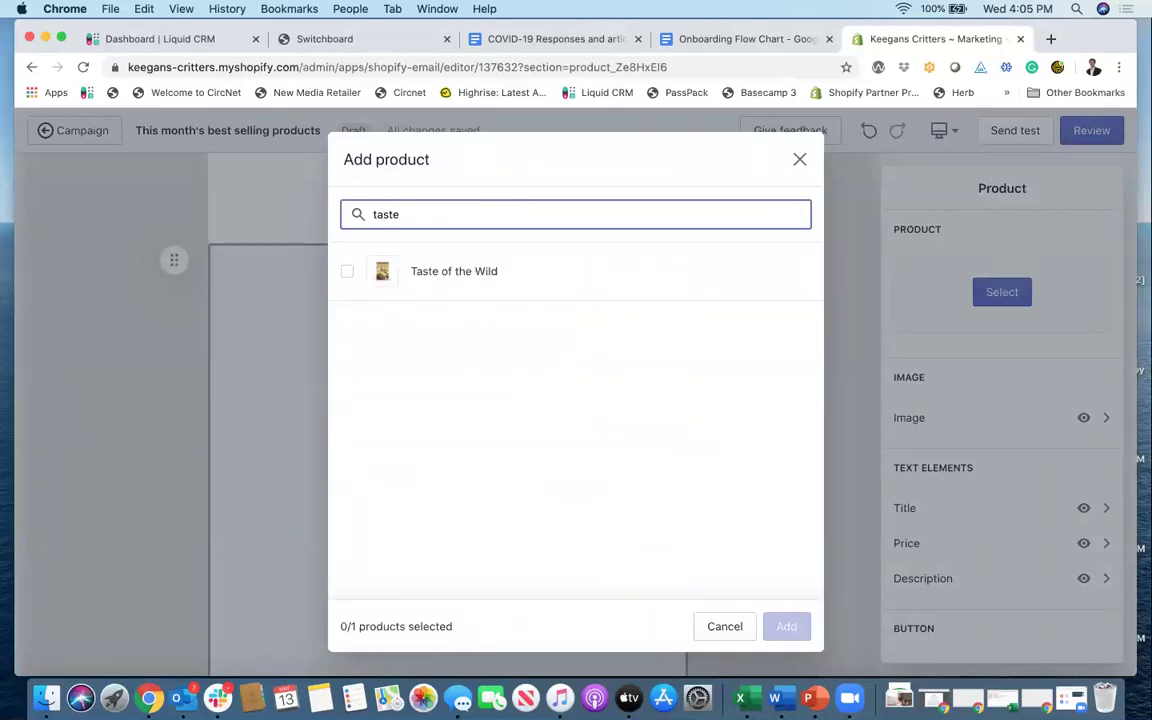
click(429, 262)
click(787, 627)
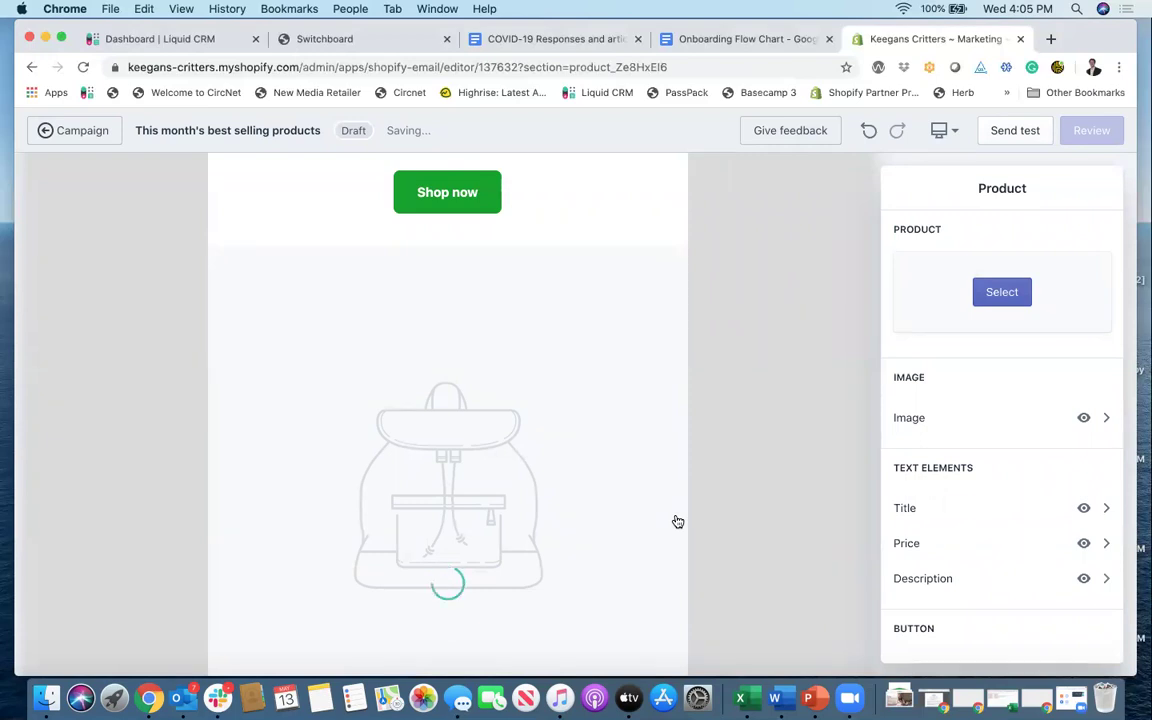
Step: Hide the Taste of the Wild description, leaving title, $2.99 price and Shop now button
scroll(470, 442, down, 2)
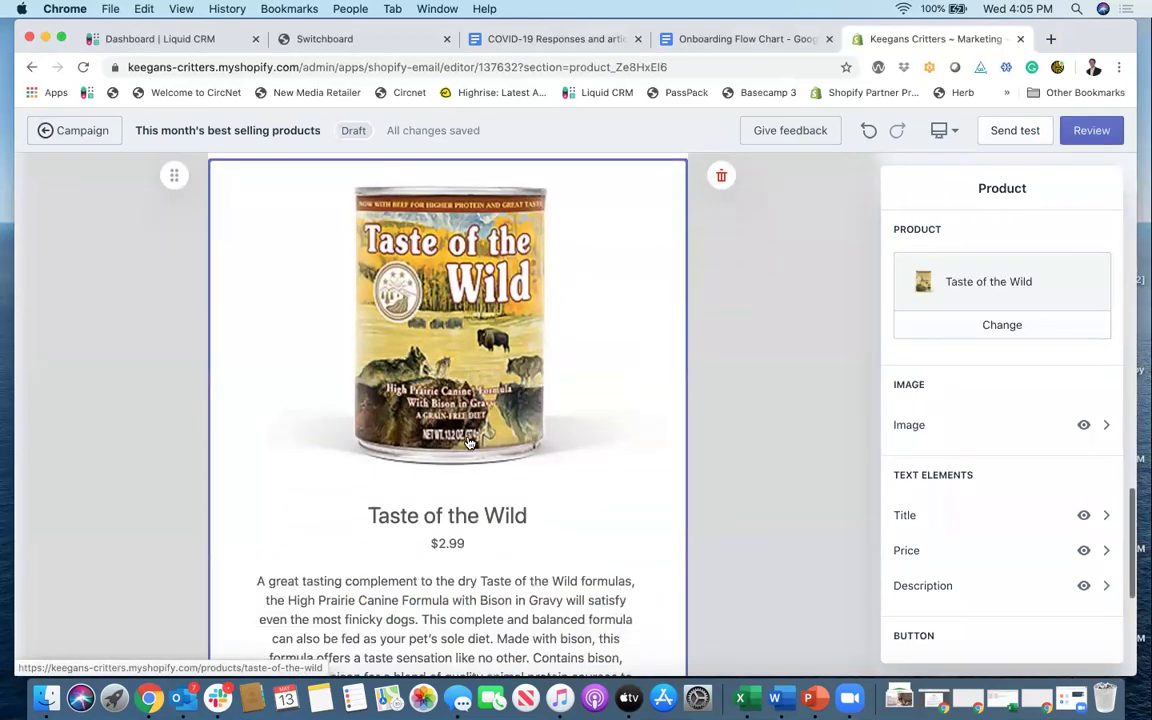
scroll(470, 442, down, 6)
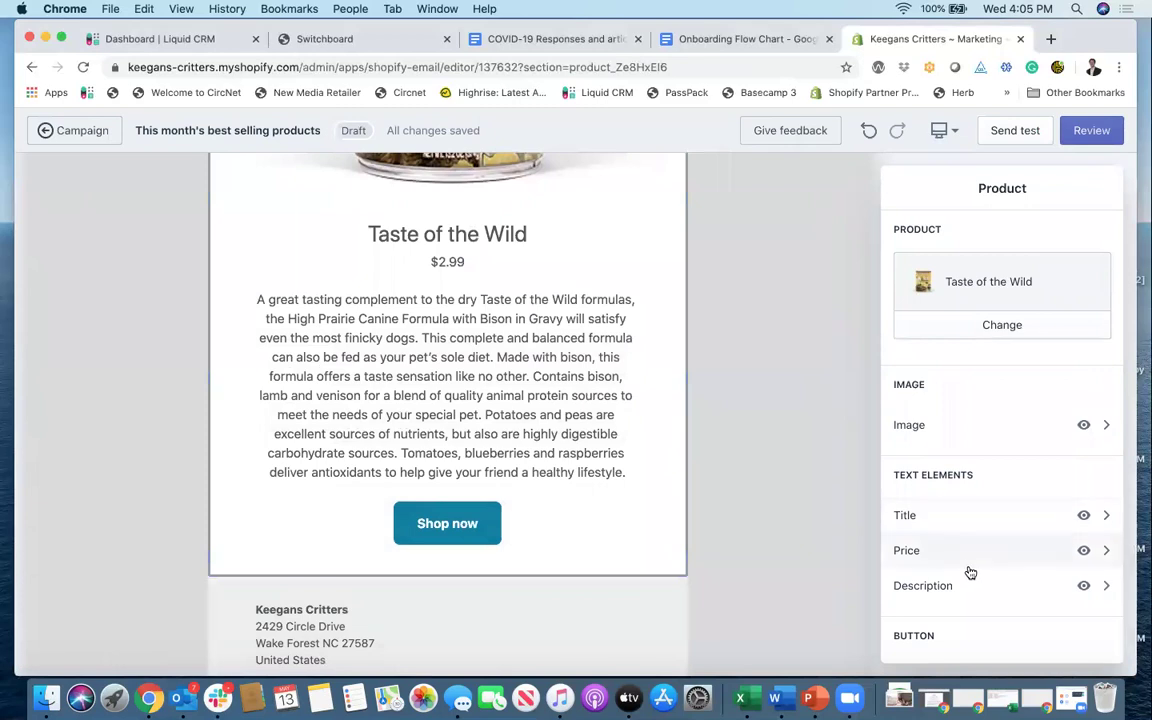
click(1083, 585)
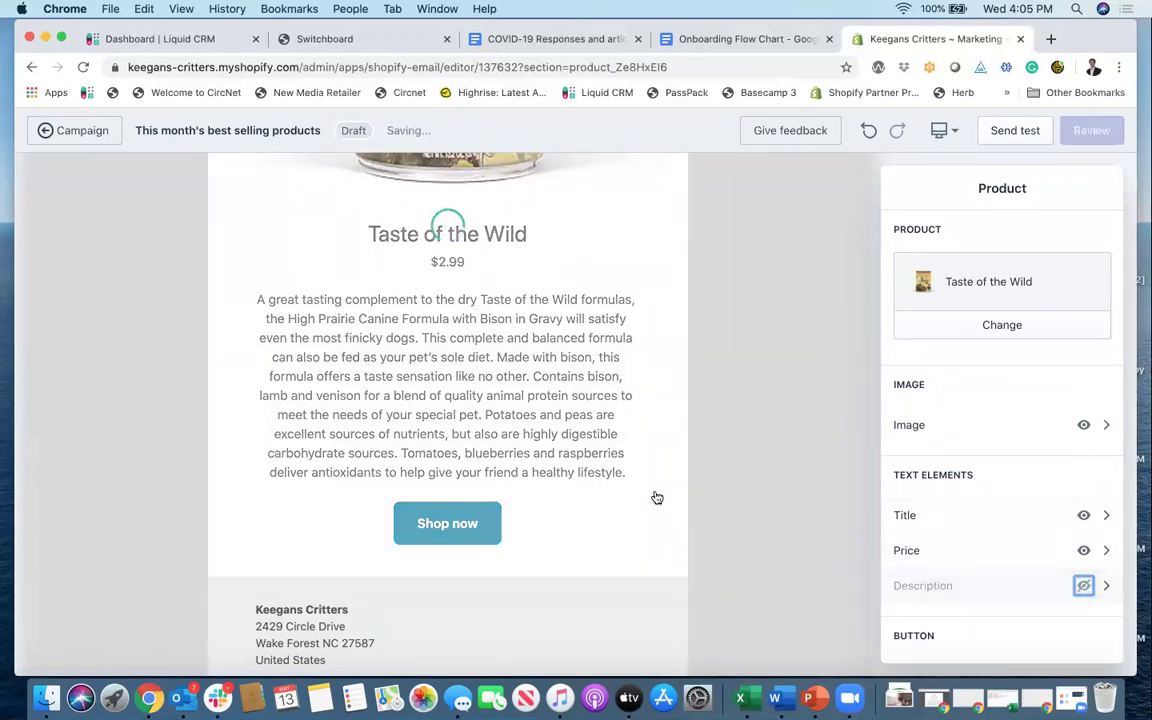
scroll(657, 497, up, 10)
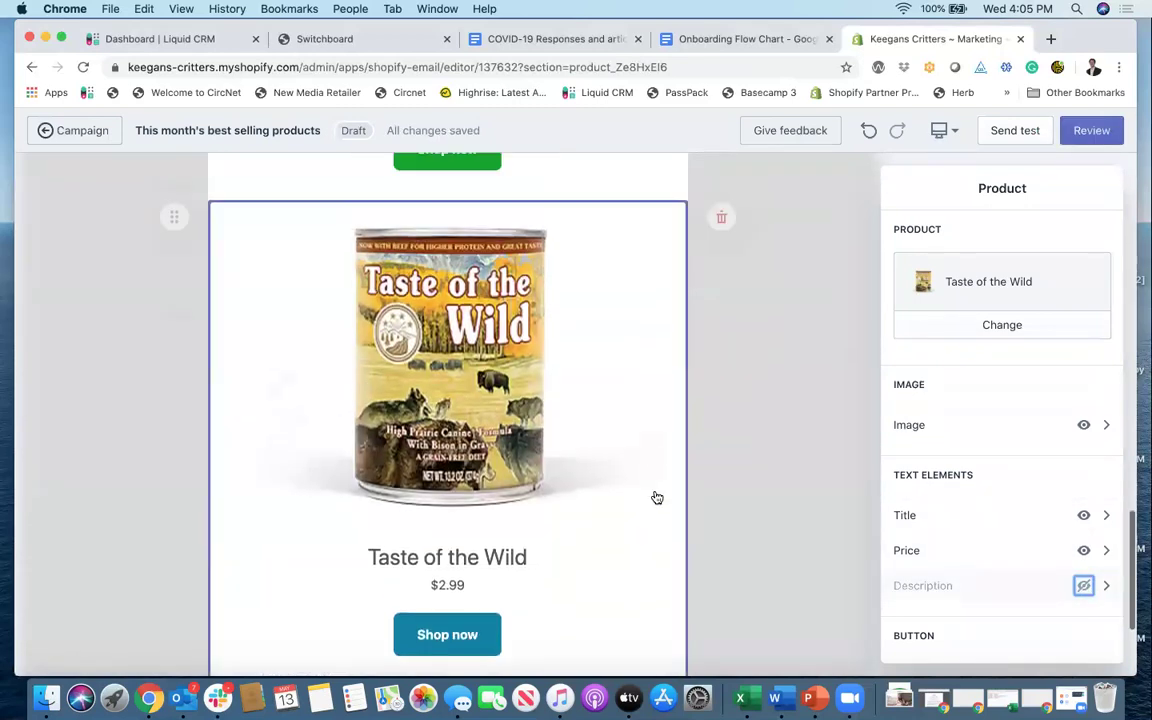
scroll(657, 497, up, 15)
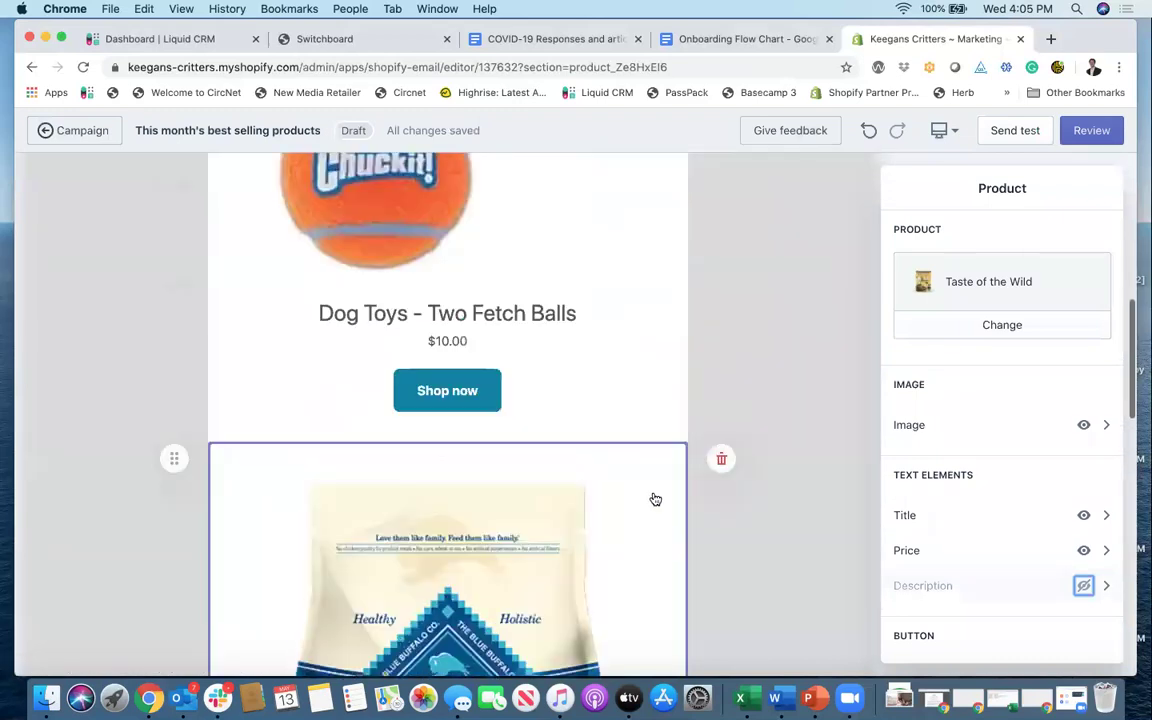
scroll(655, 499, up, 10)
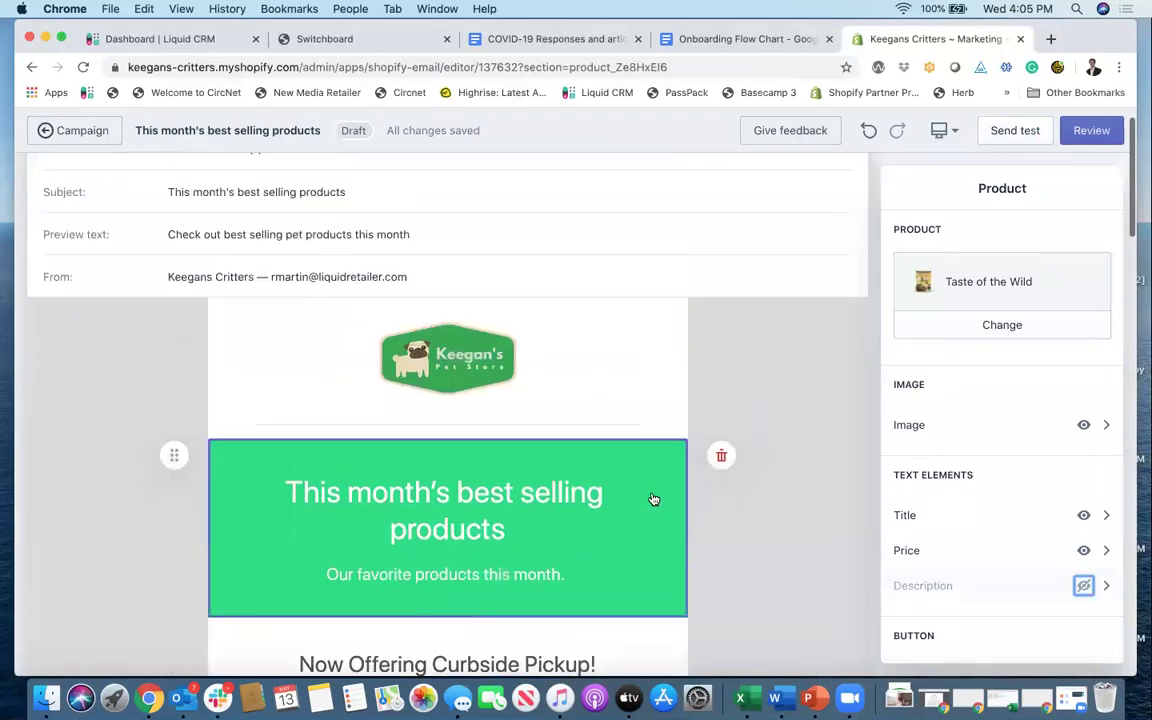
Step: Change the green title banner's background to the darker green #10BC66
click(655, 499)
scroll(910, 610, down, 1)
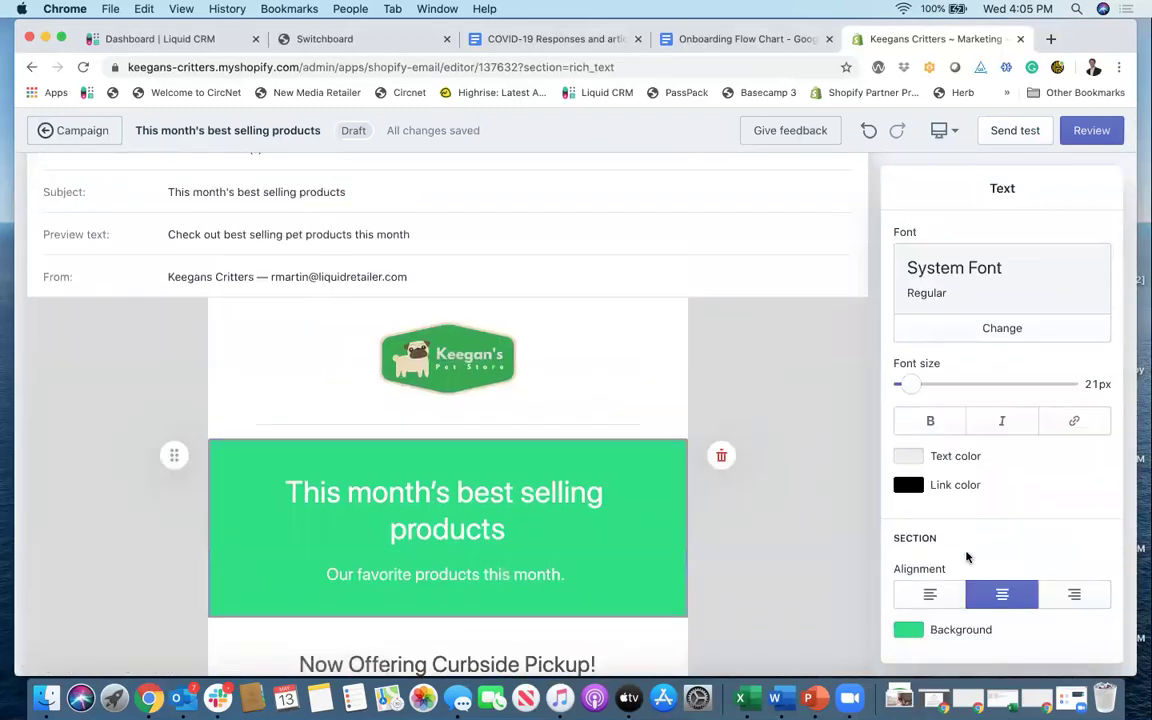
click(922, 628)
click(1016, 378)
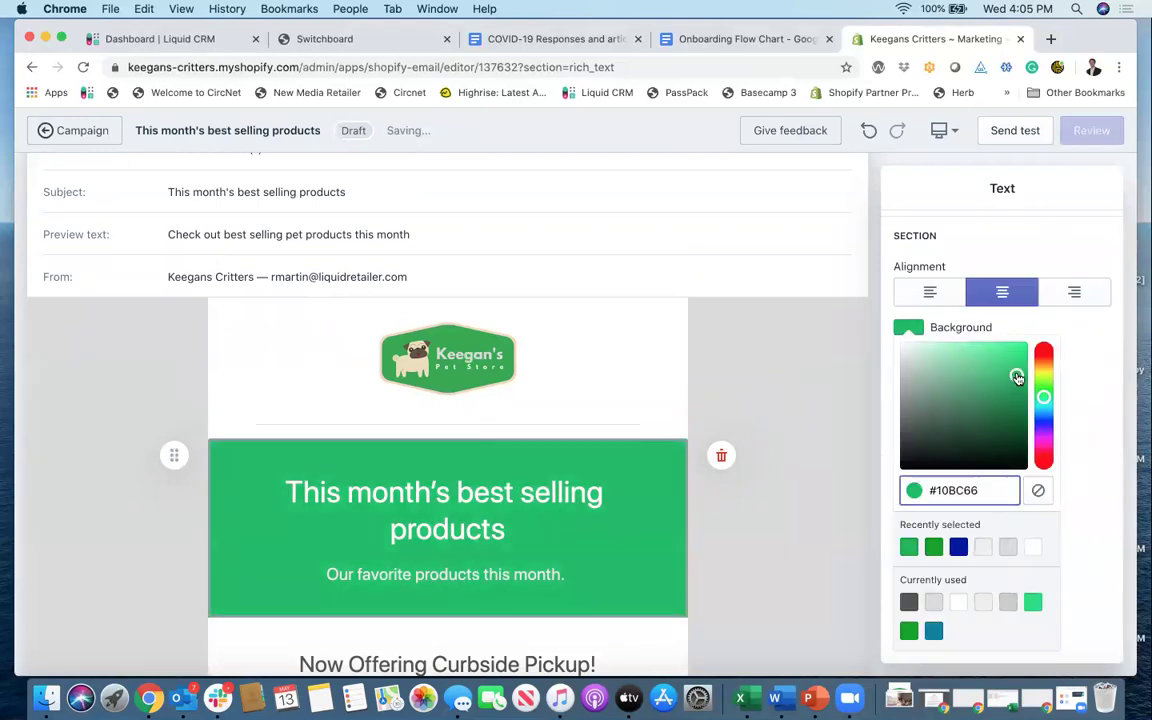
click(1098, 402)
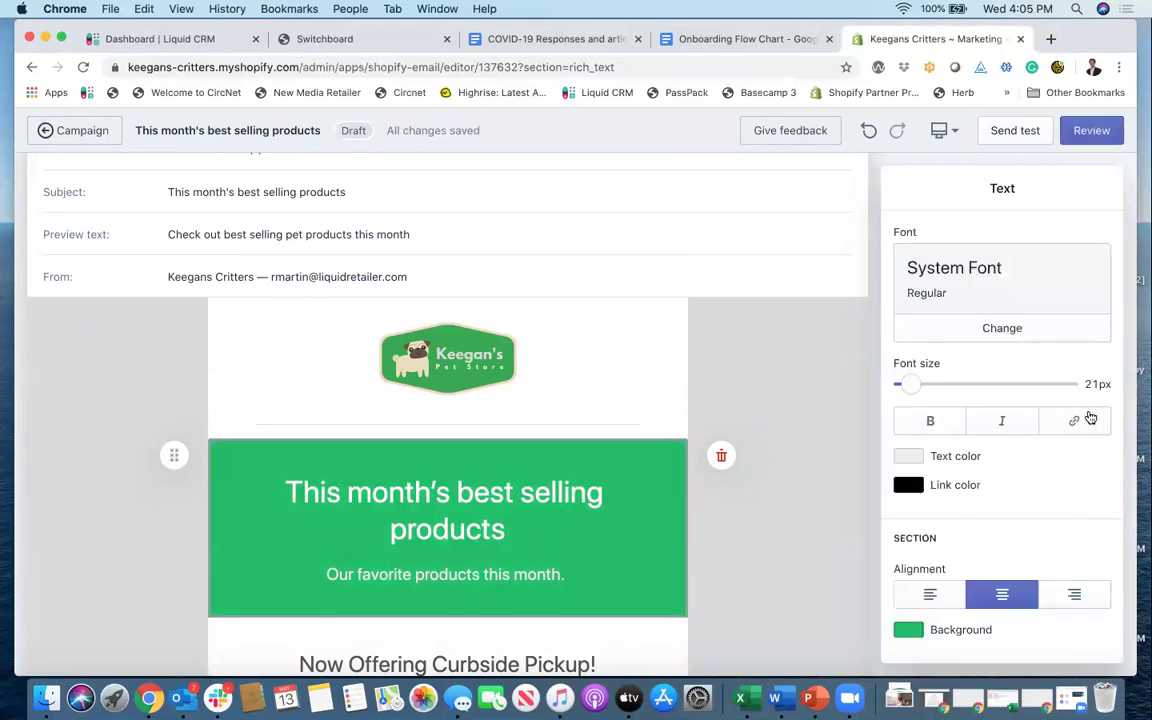
scroll(676, 338, down, 15)
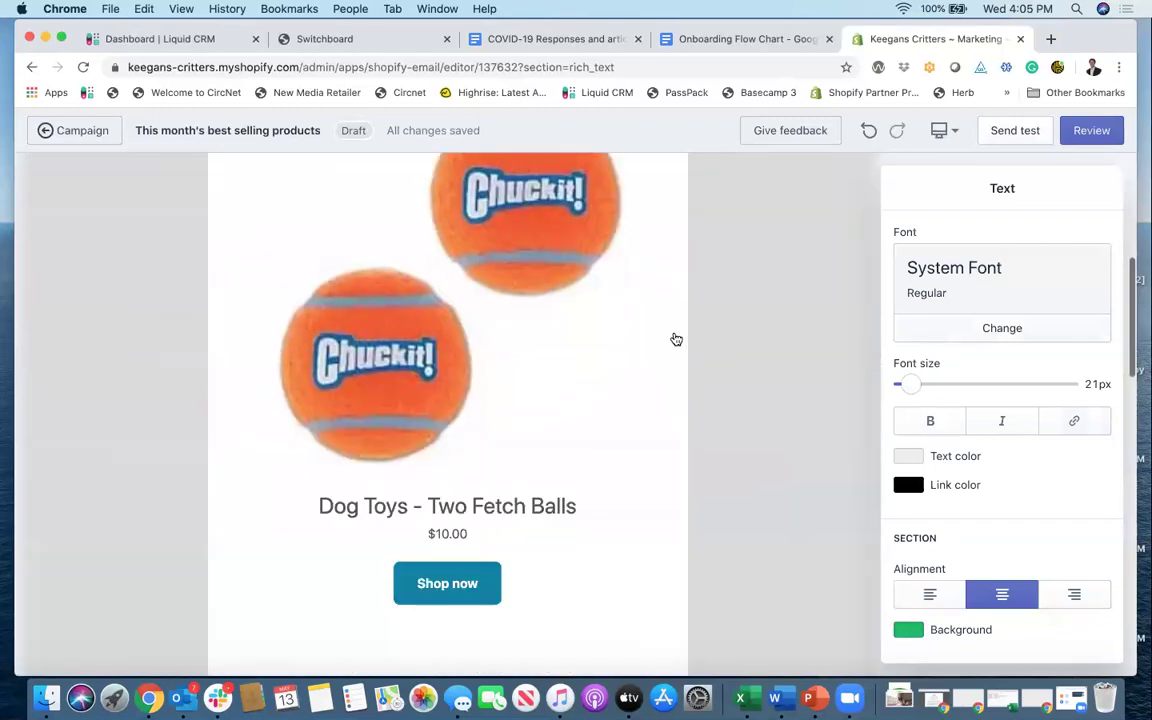
scroll(676, 338, down, 8)
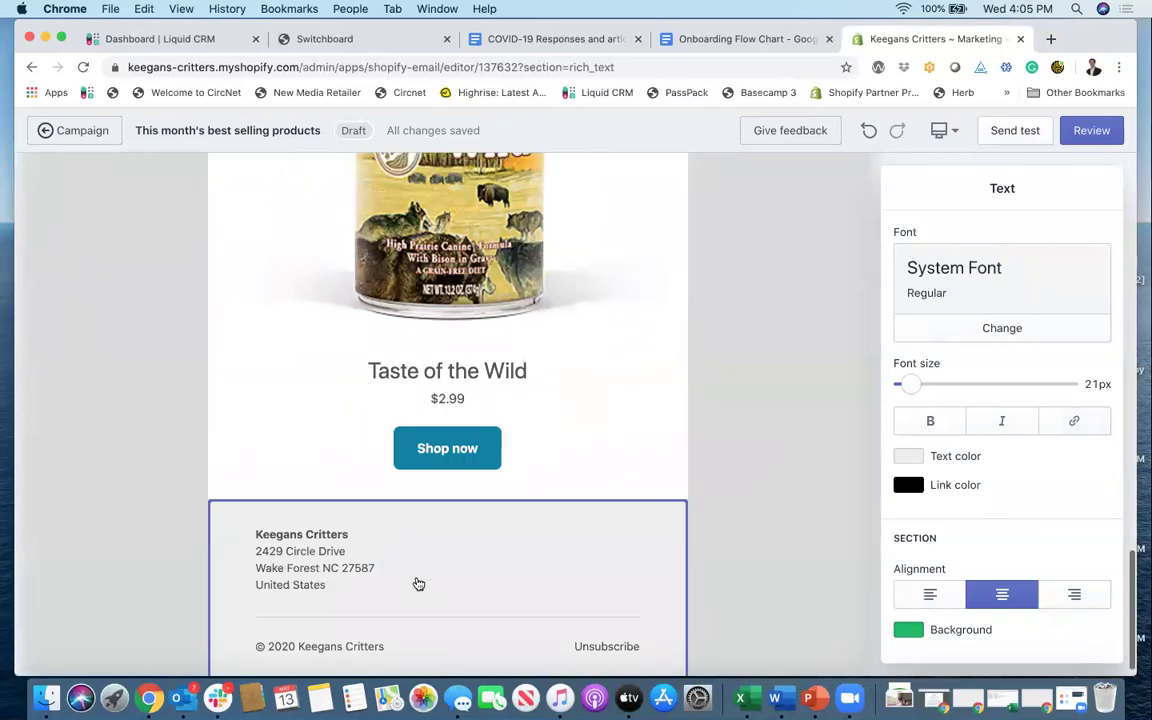
scroll(416, 583, up, 10)
scroll(418, 583, up, 5)
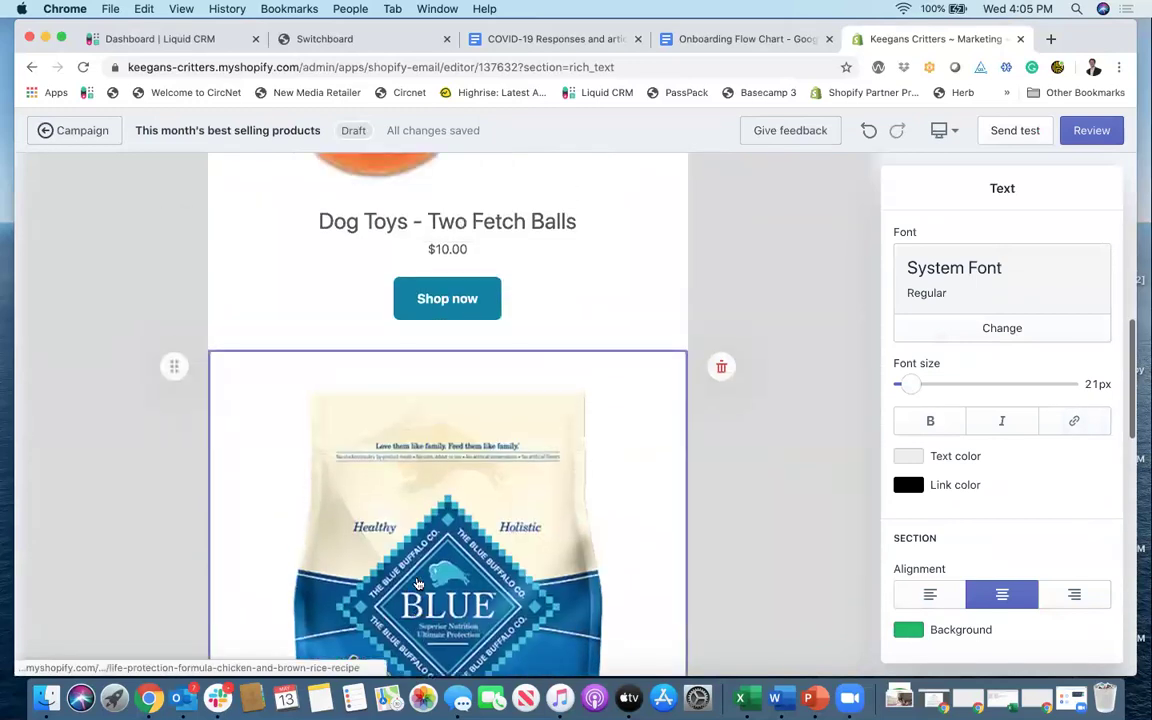
Step: Make the Dog Toys Shop now button background the recent green #10BC66
click(489, 400)
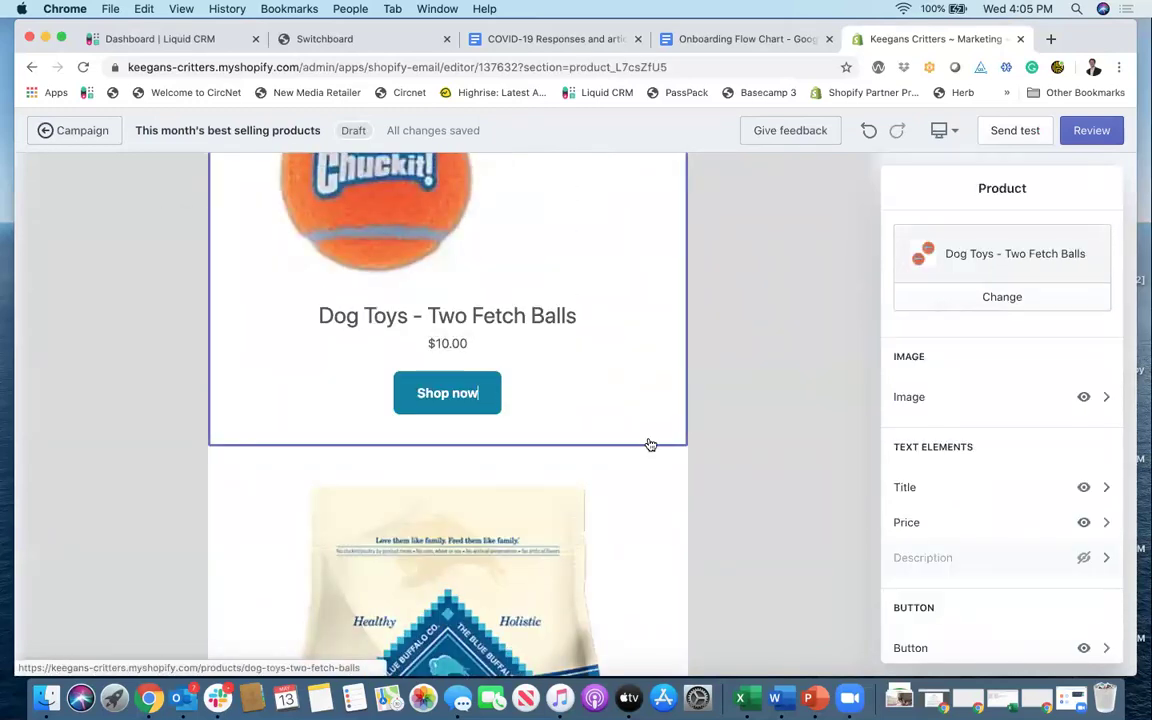
scroll(1036, 602, down, 2)
click(1032, 594)
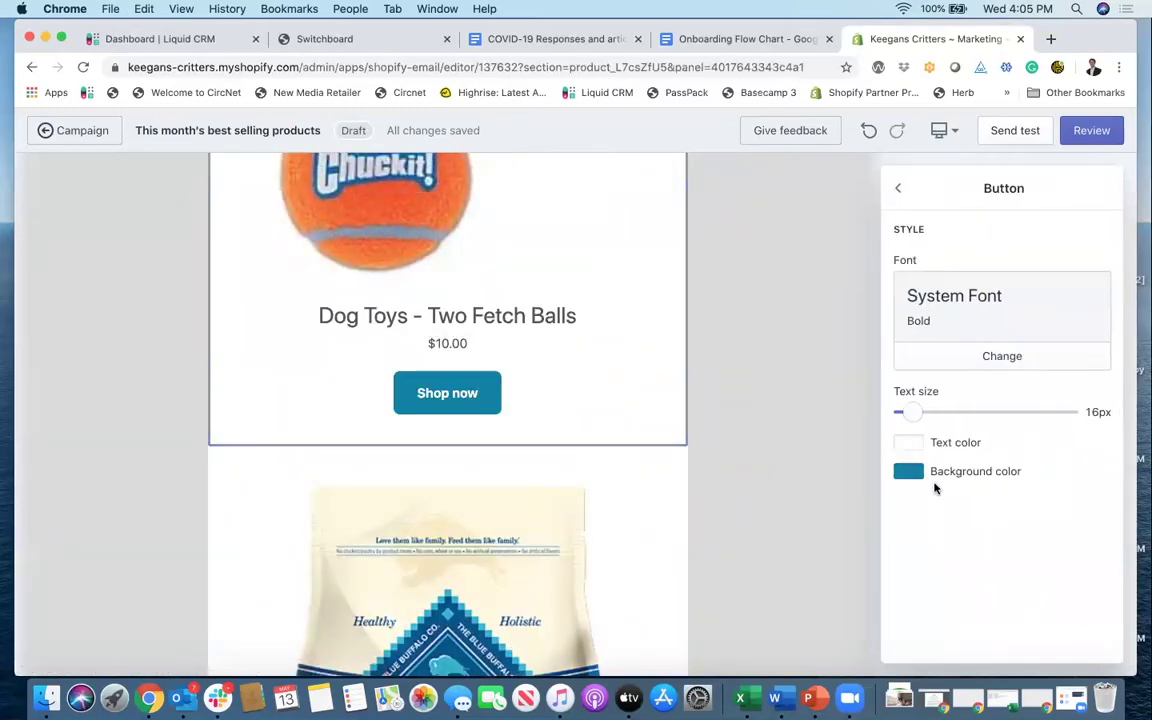
click(910, 472)
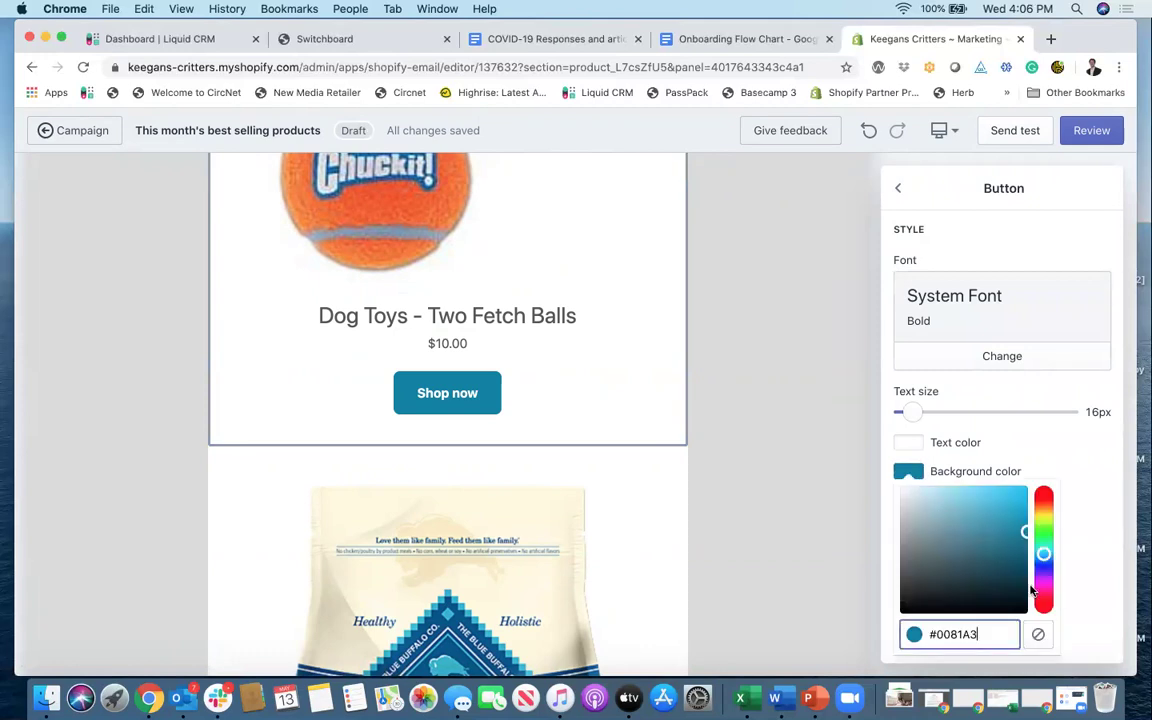
scroll(1000, 580, down, 3)
click(910, 552)
click(757, 532)
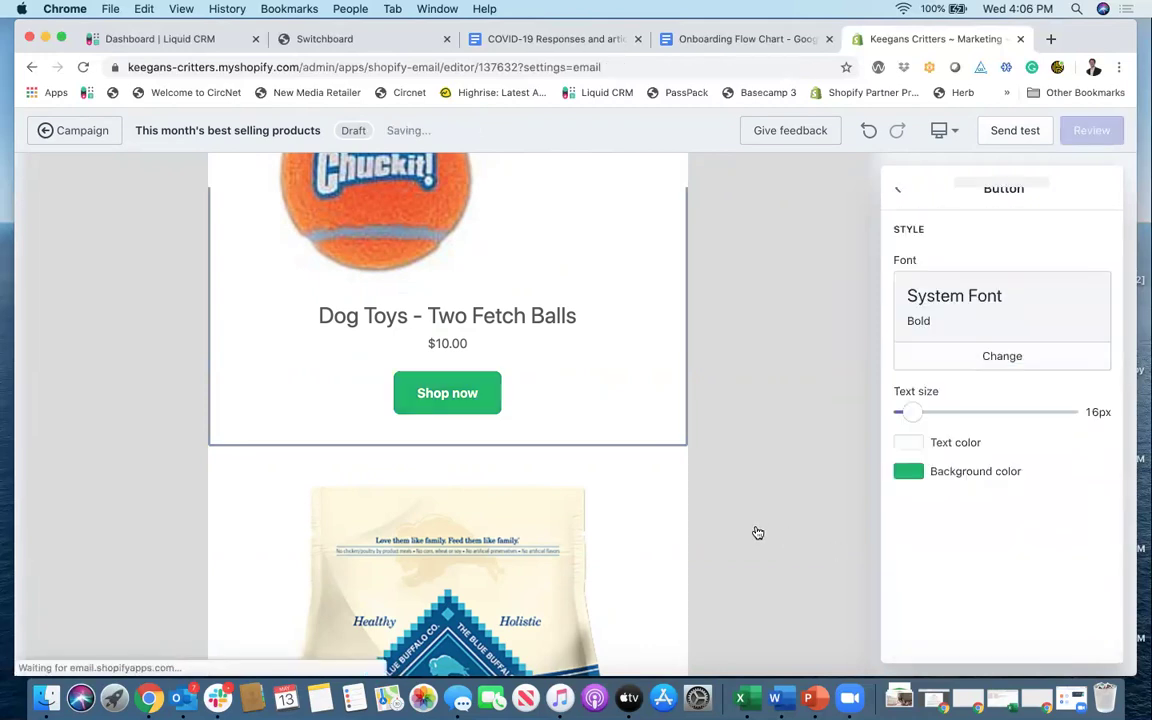
scroll(757, 532, down, 8)
scroll(757, 532, down, 5)
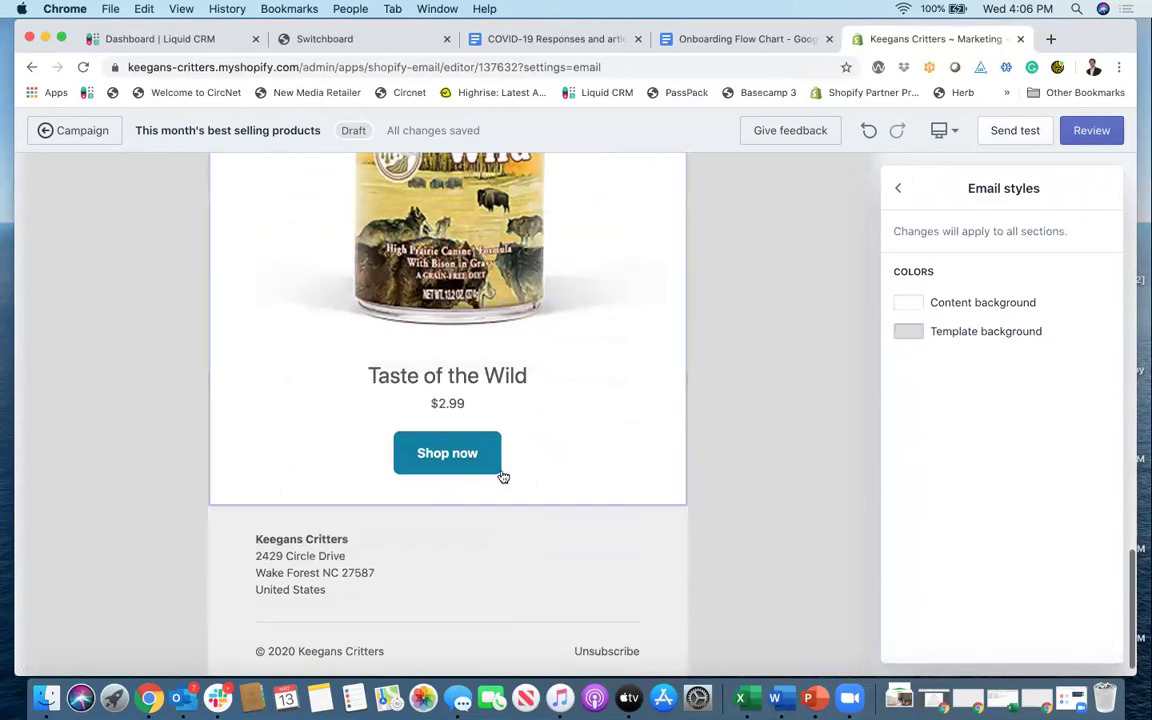
Step: Make the Taste of the Wild Shop now button background green #10BC66 as well
click(495, 458)
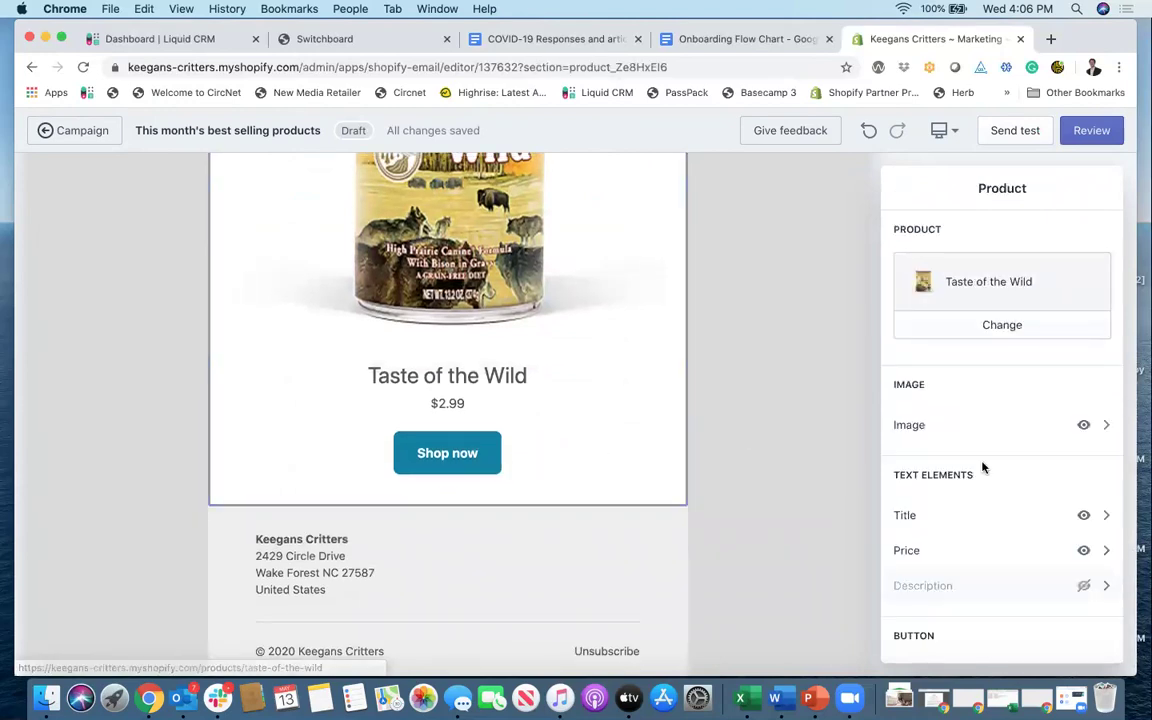
scroll(992, 483, down, 4)
click(999, 487)
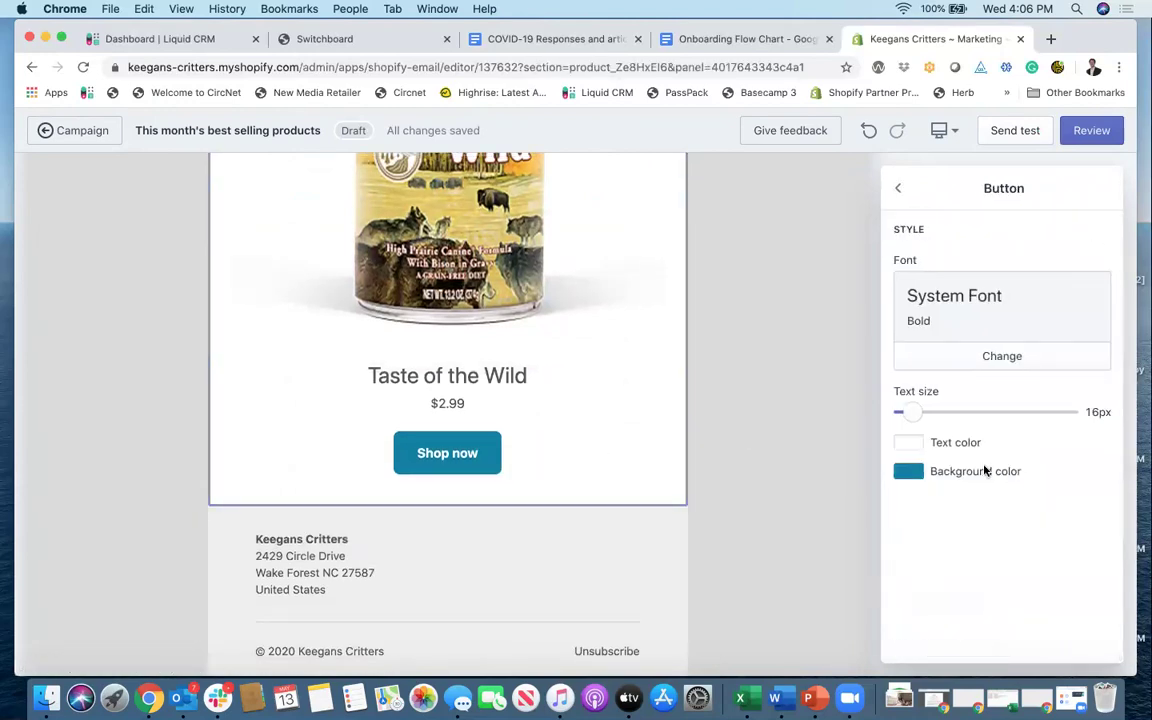
click(976, 472)
scroll(1041, 550, down, 3)
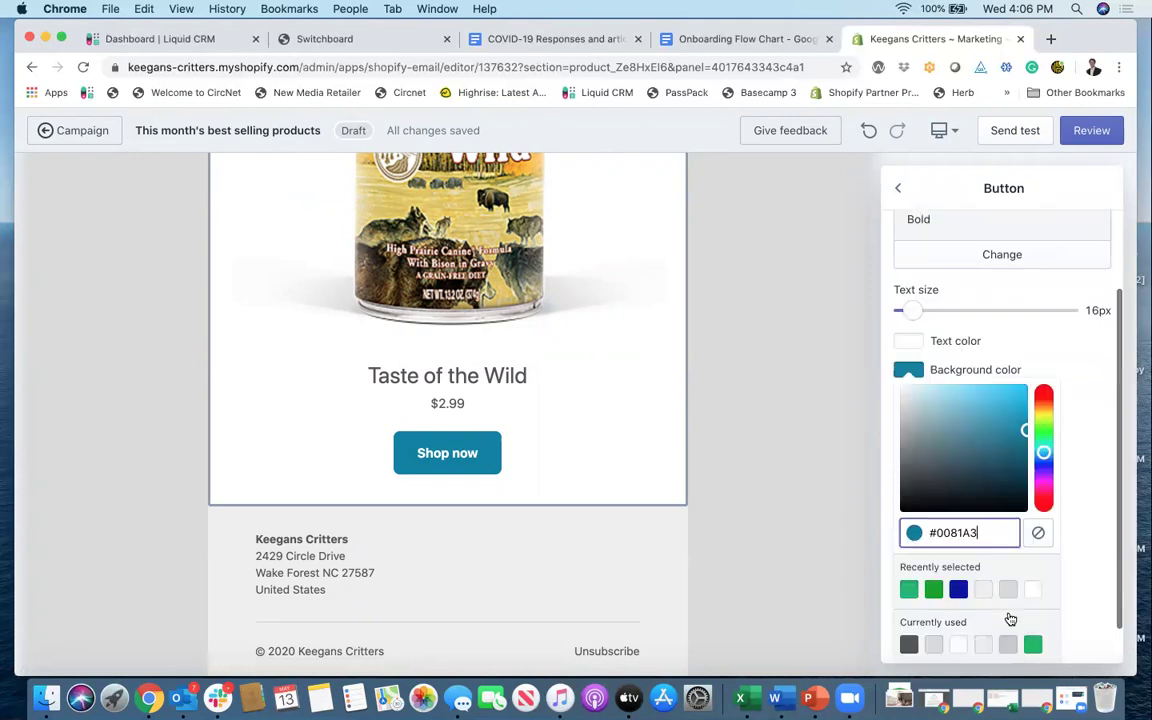
click(909, 546)
click(812, 504)
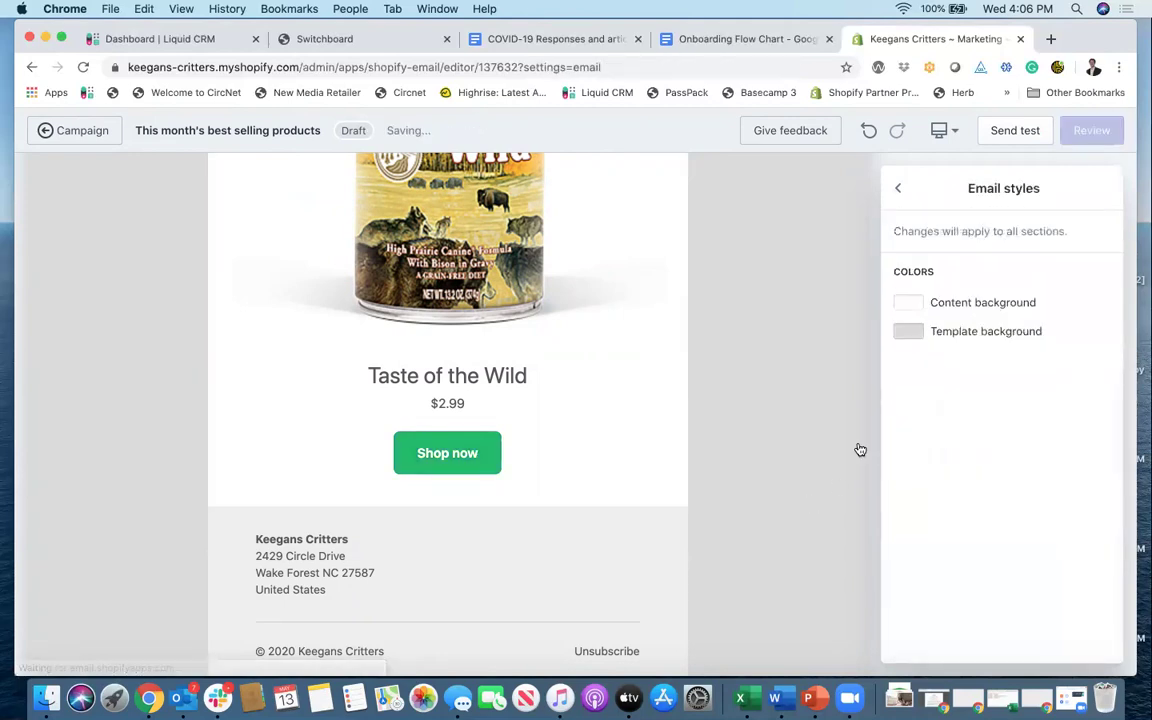
scroll(658, 473, up, 10)
scroll(657, 475, up, 10)
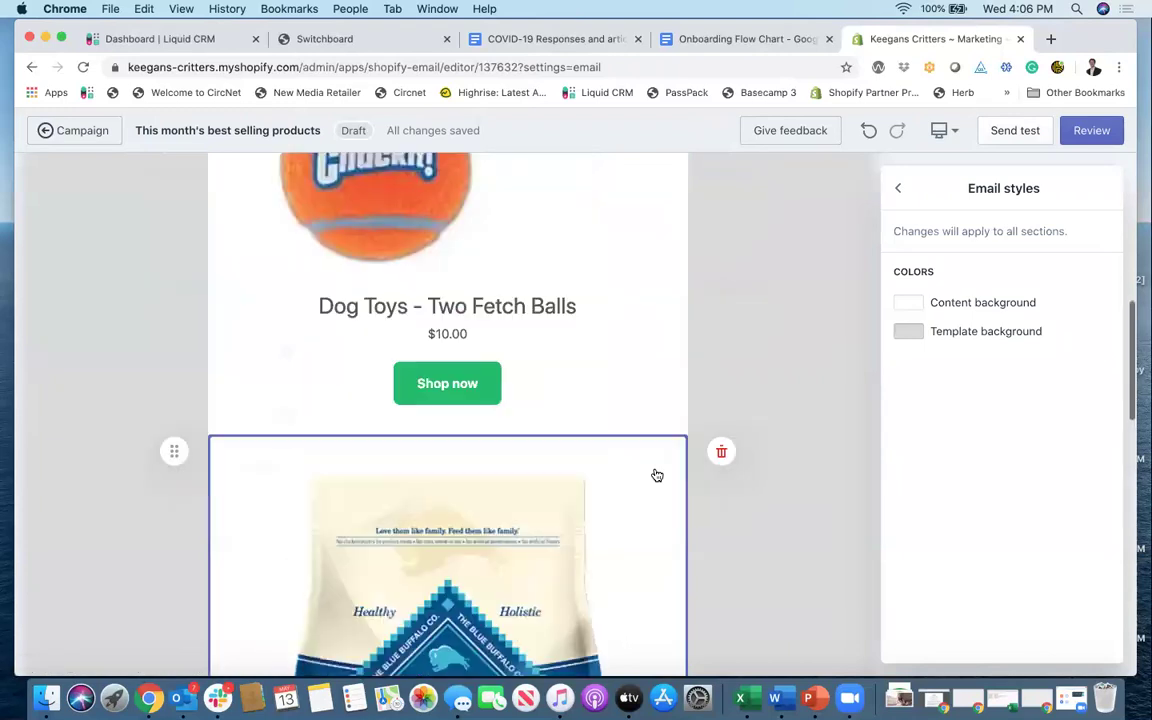
scroll(469, 602, down, 2)
scroll(510, 572, up, 5)
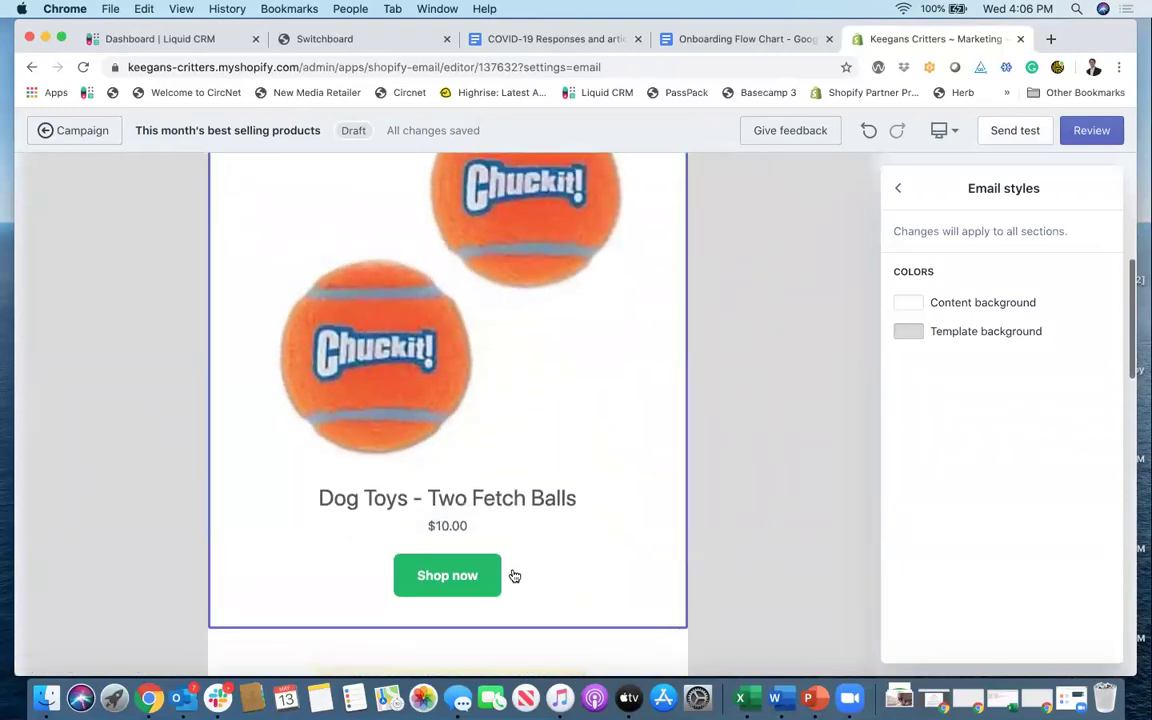
scroll(525, 569, up, 5)
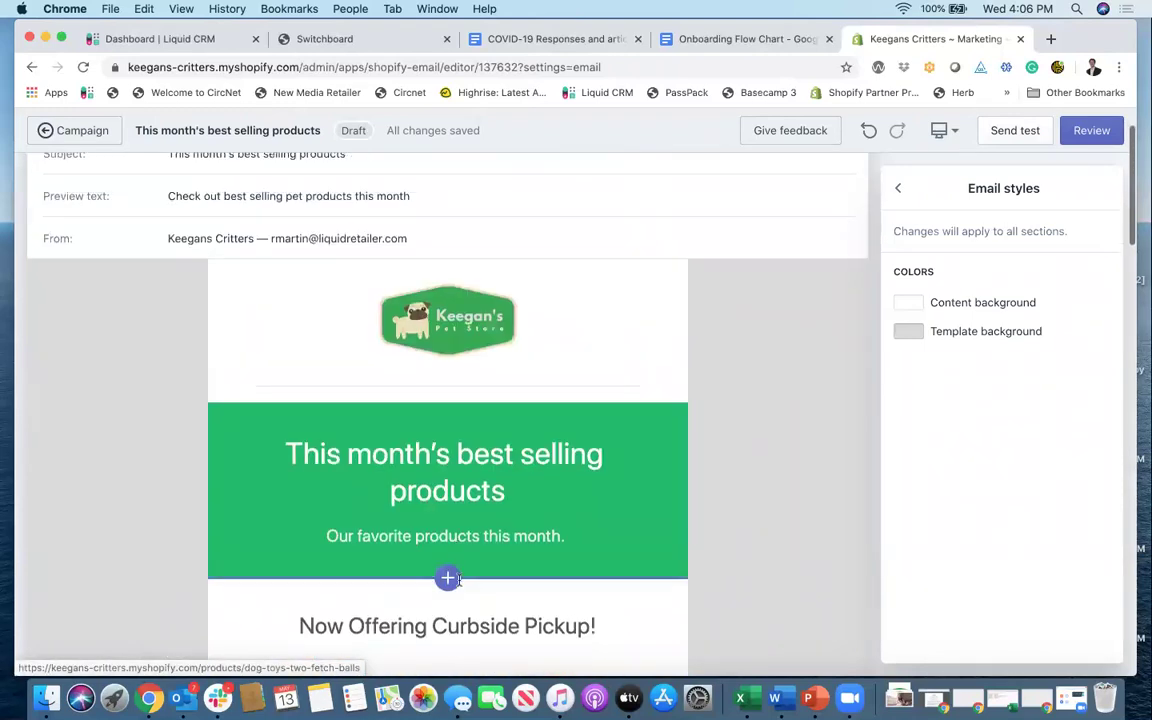
scroll(499, 581, down, 3)
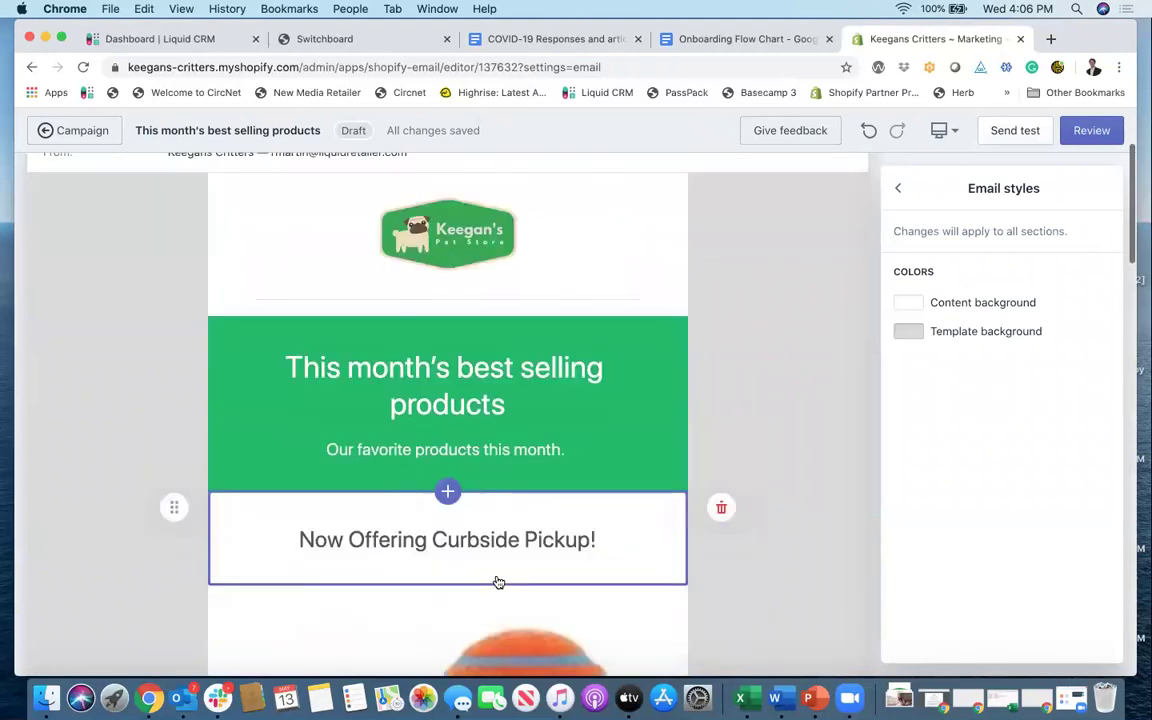
Step: Review the finished email and close the Email styles settings
scroll(463, 526, up, 5)
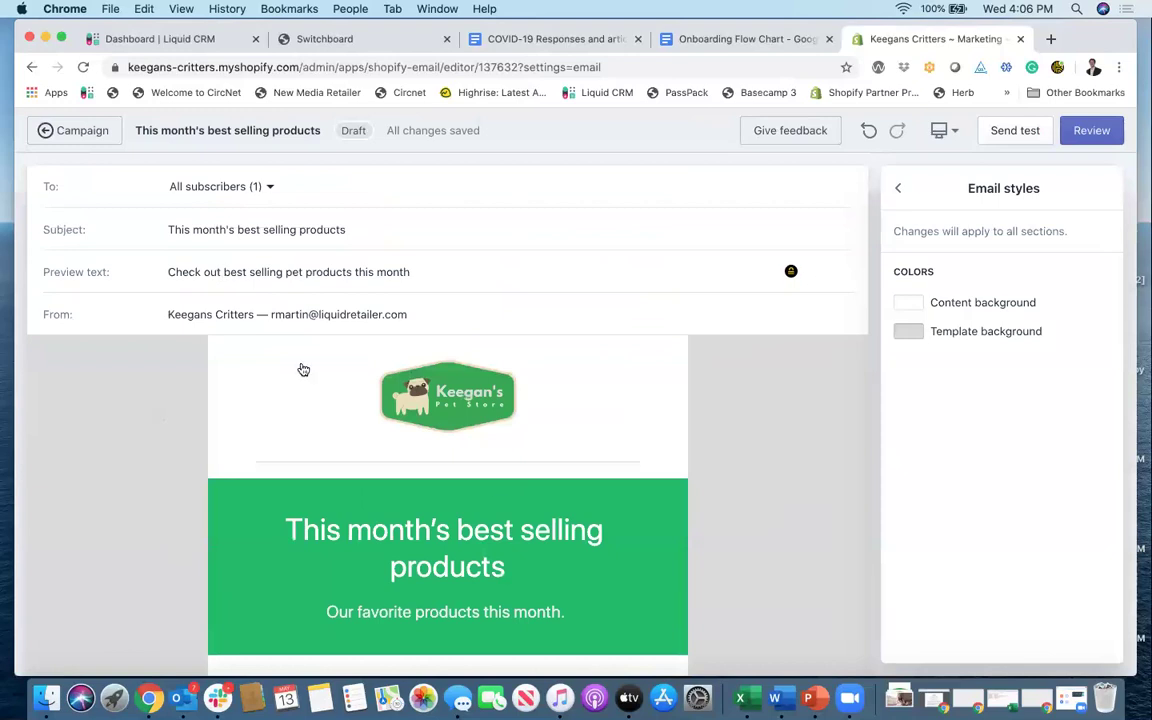
scroll(303, 368, down, 10)
scroll(497, 481, down, 10)
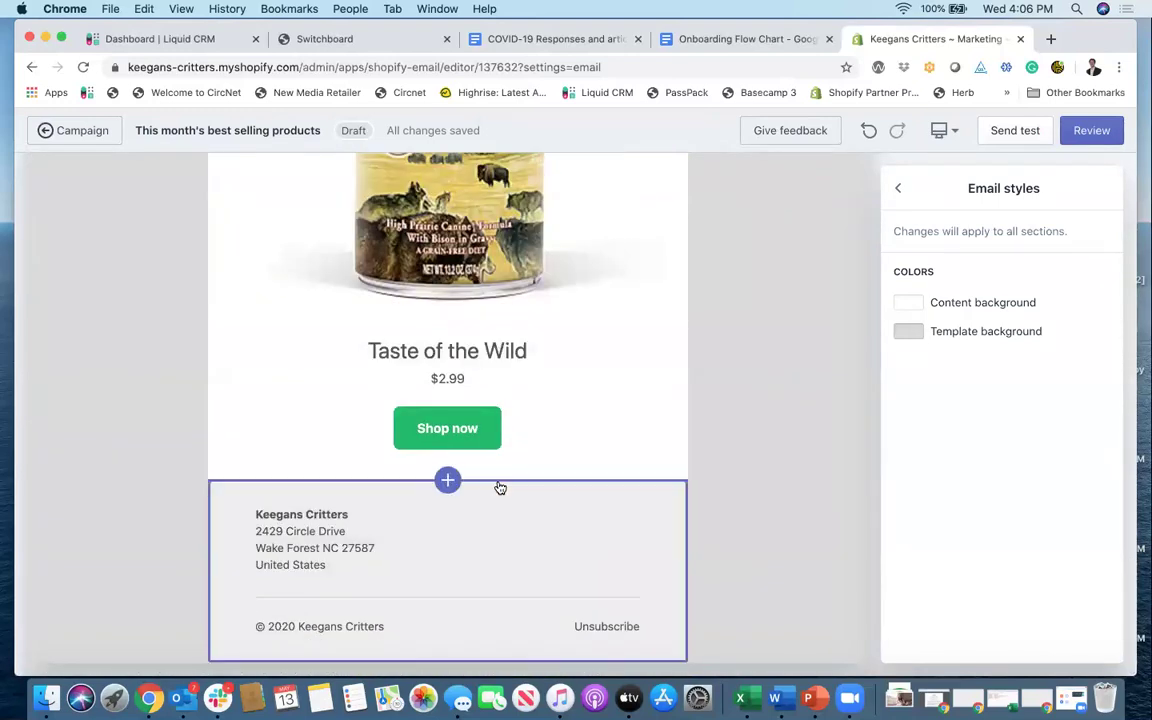
scroll(500, 487, up, 4)
scroll(497, 487, up, 6)
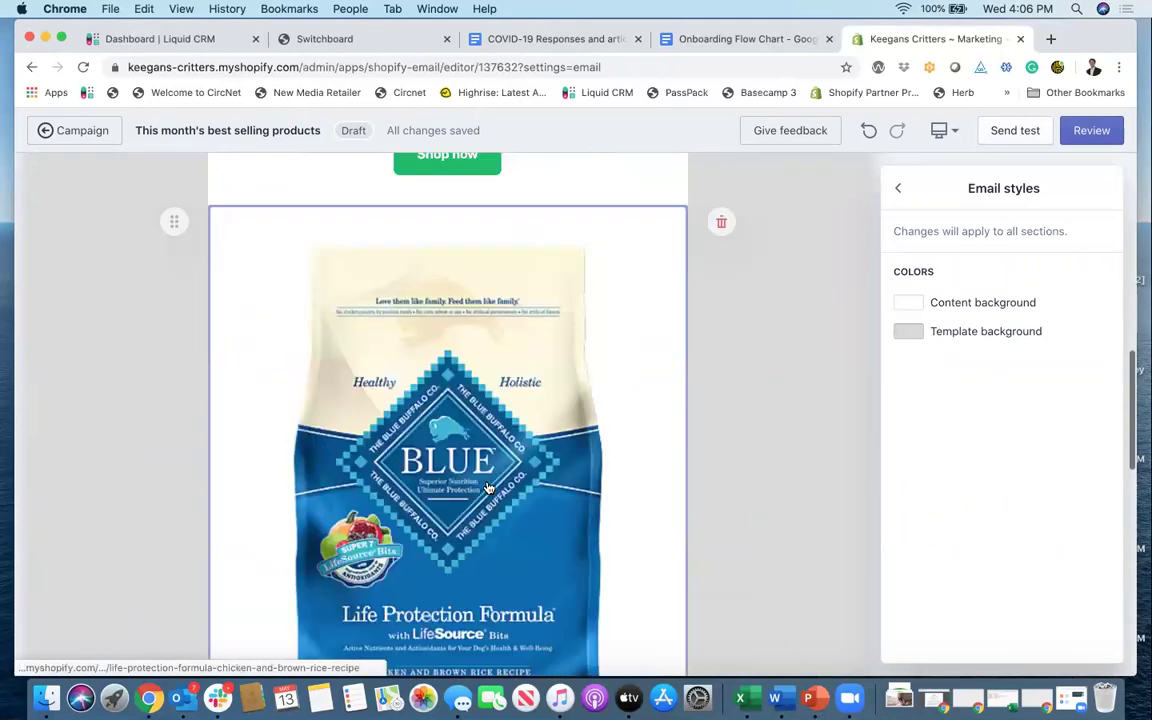
click(899, 191)
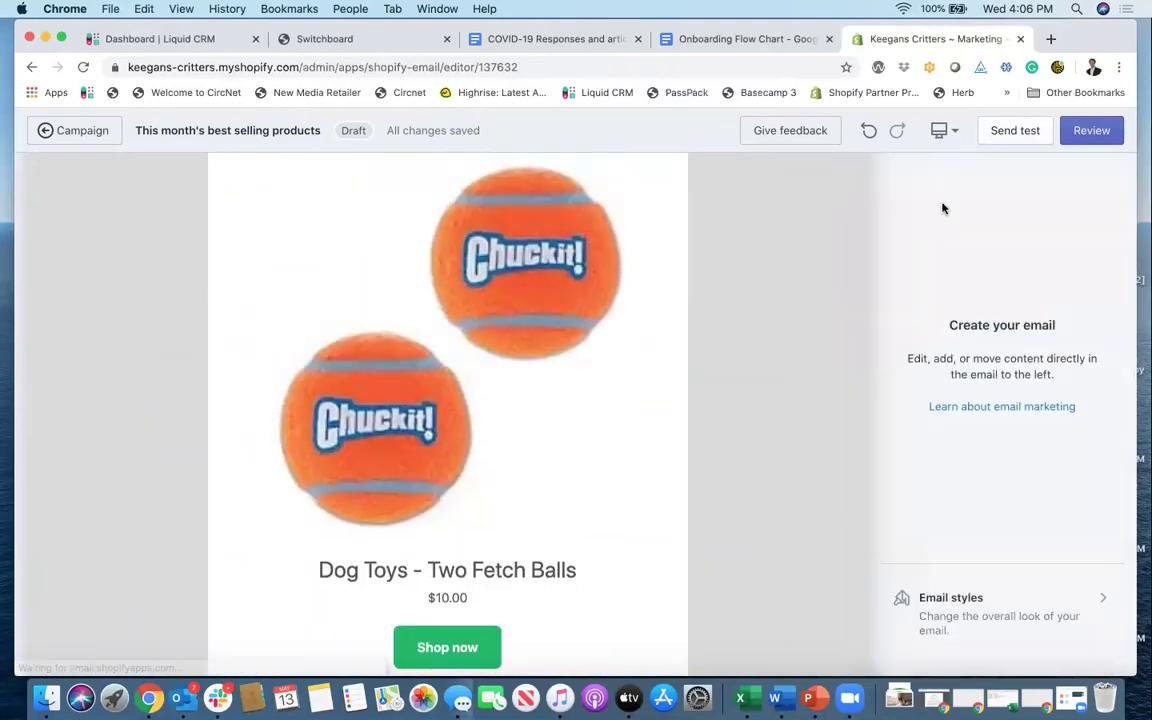
Step: Send a test email to a new recipient address replacing the prefilled one
click(1013, 135)
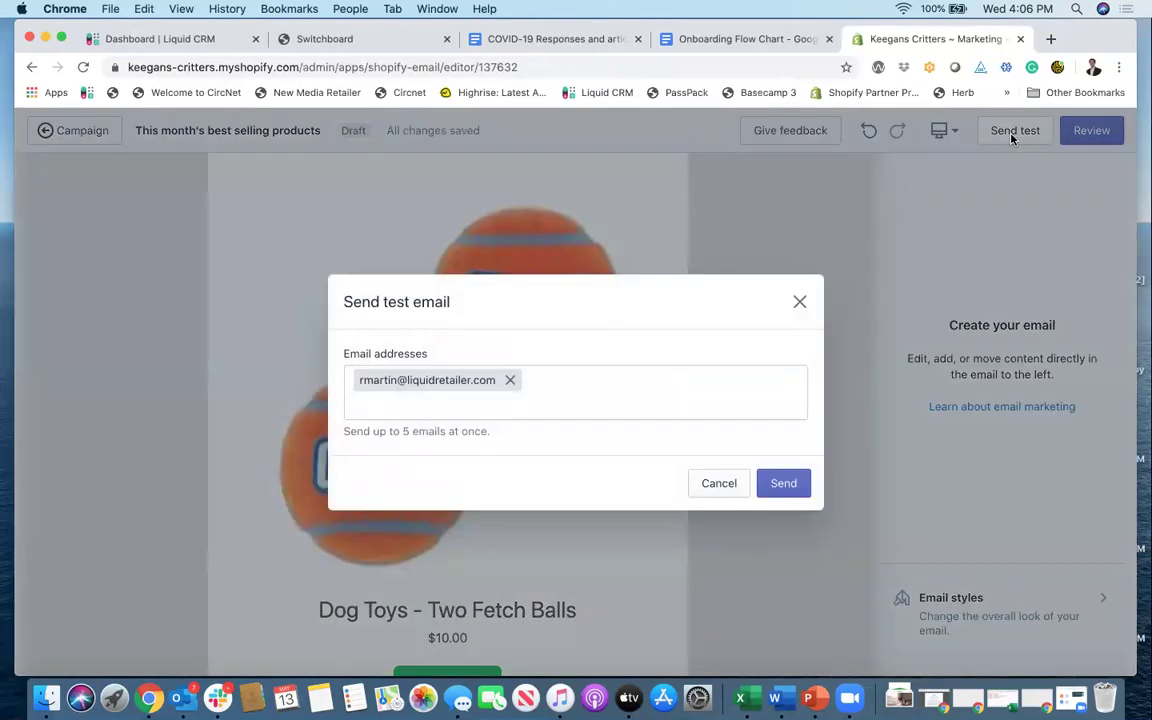
click(510, 380)
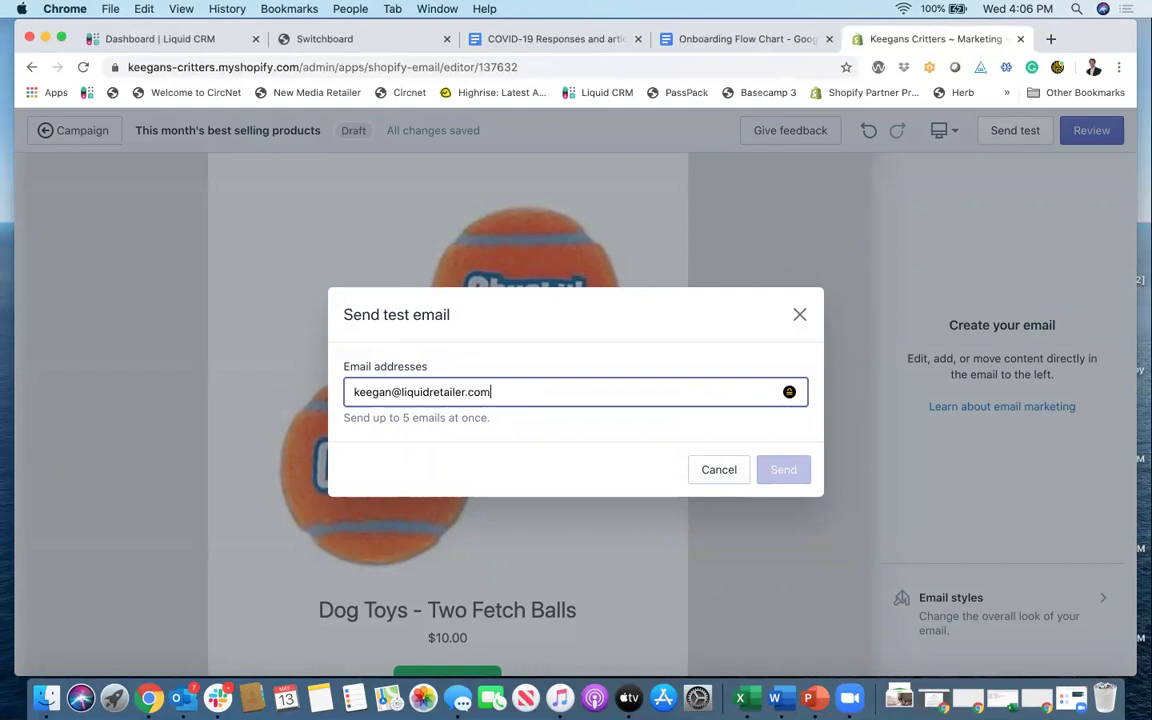
key(Return)
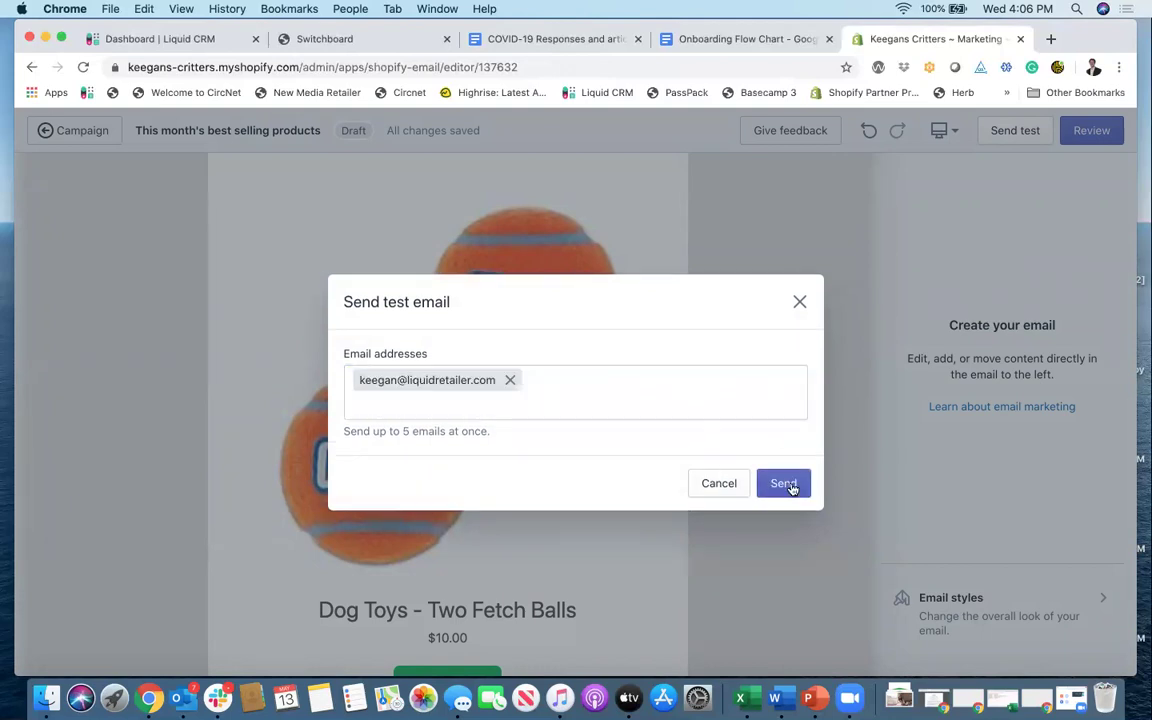
click(791, 486)
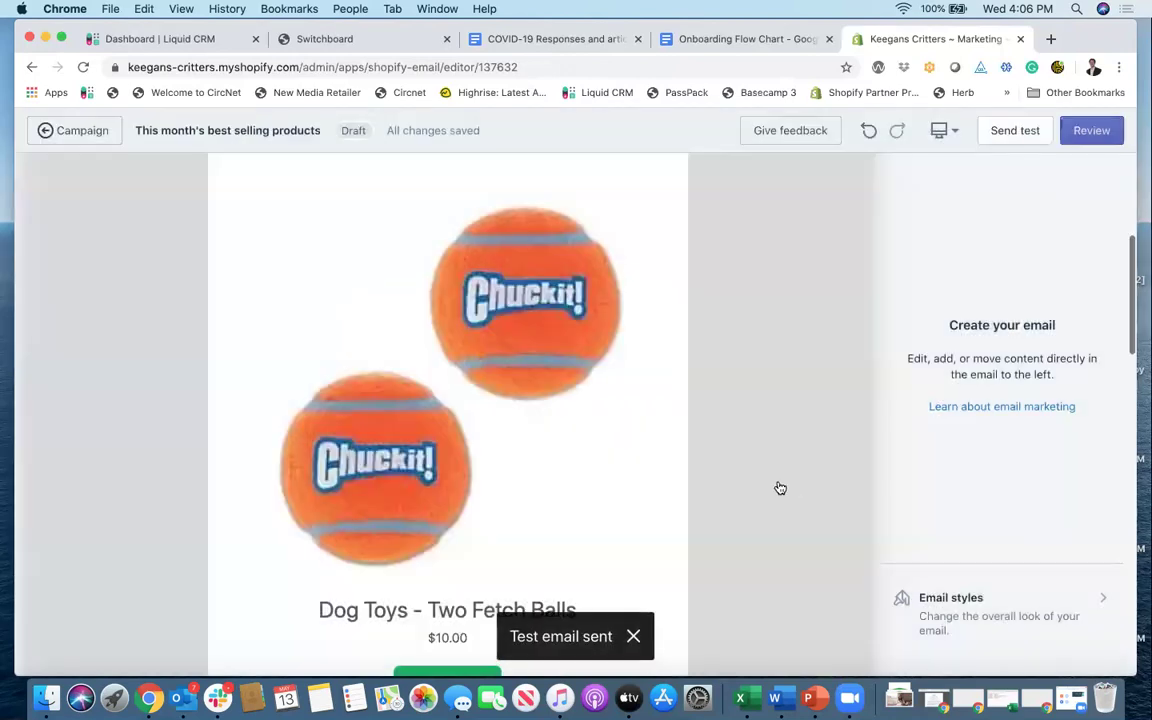
scroll(655, 466, down, 5)
scroll(657, 466, up, 10)
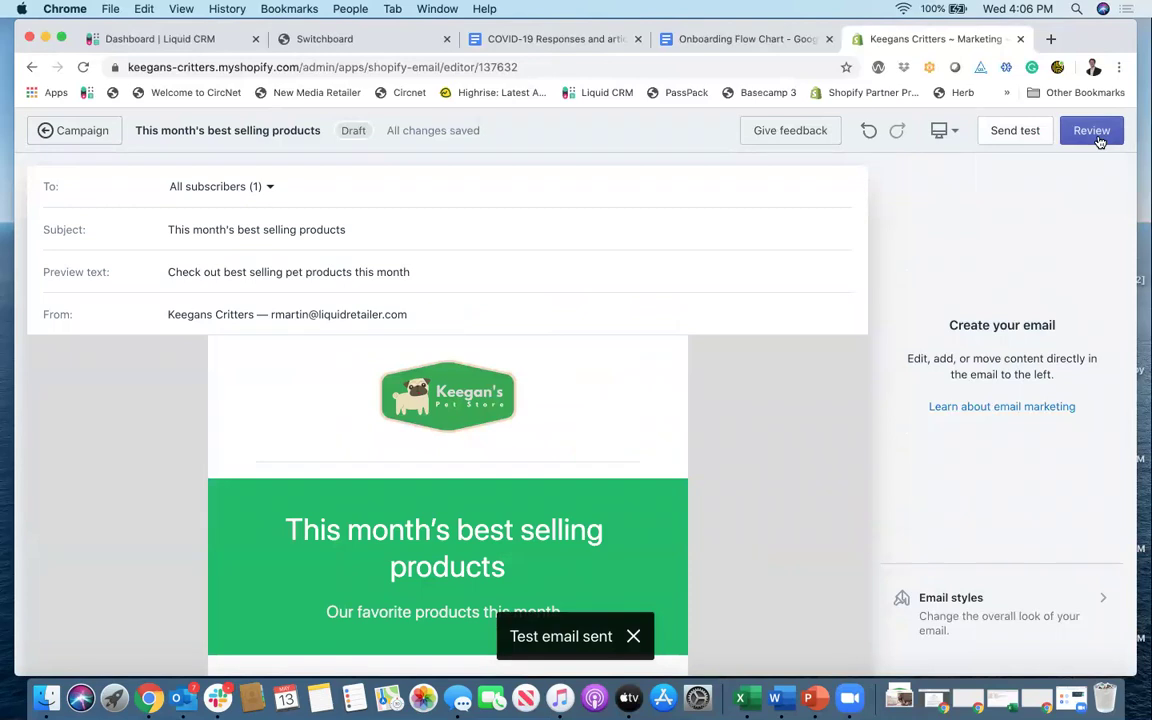
Step: Open the campaign review page and look through the desktop preview of the email
click(1099, 141)
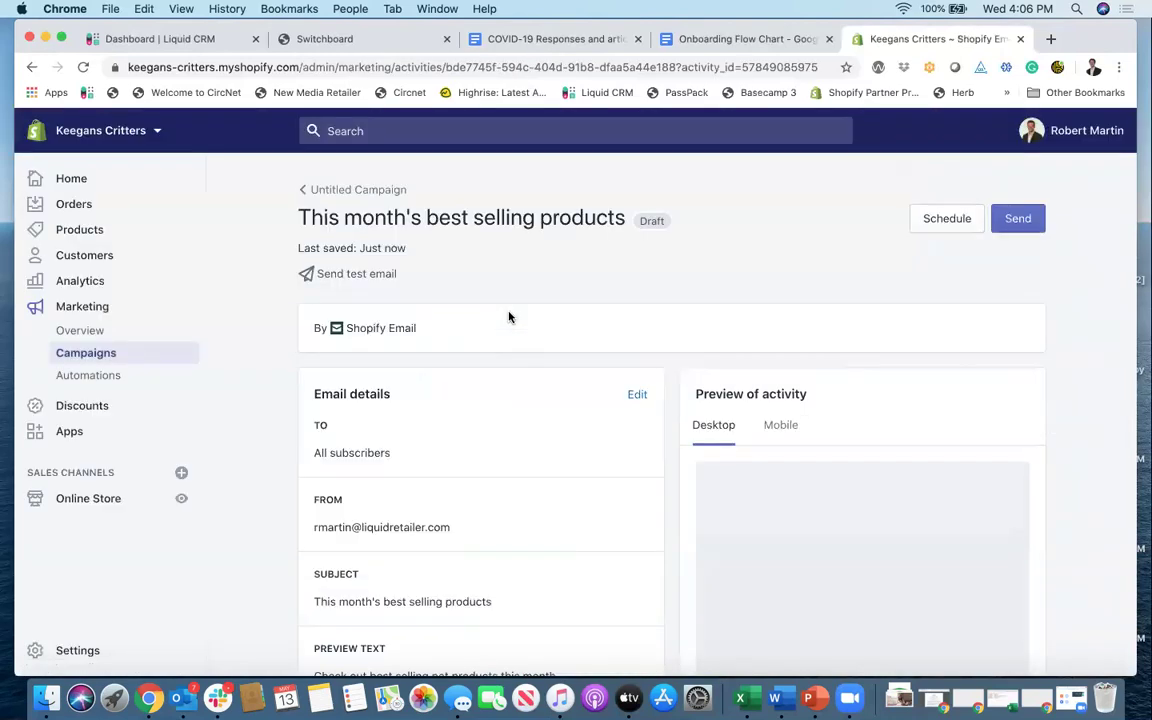
scroll(486, 329, down, 3)
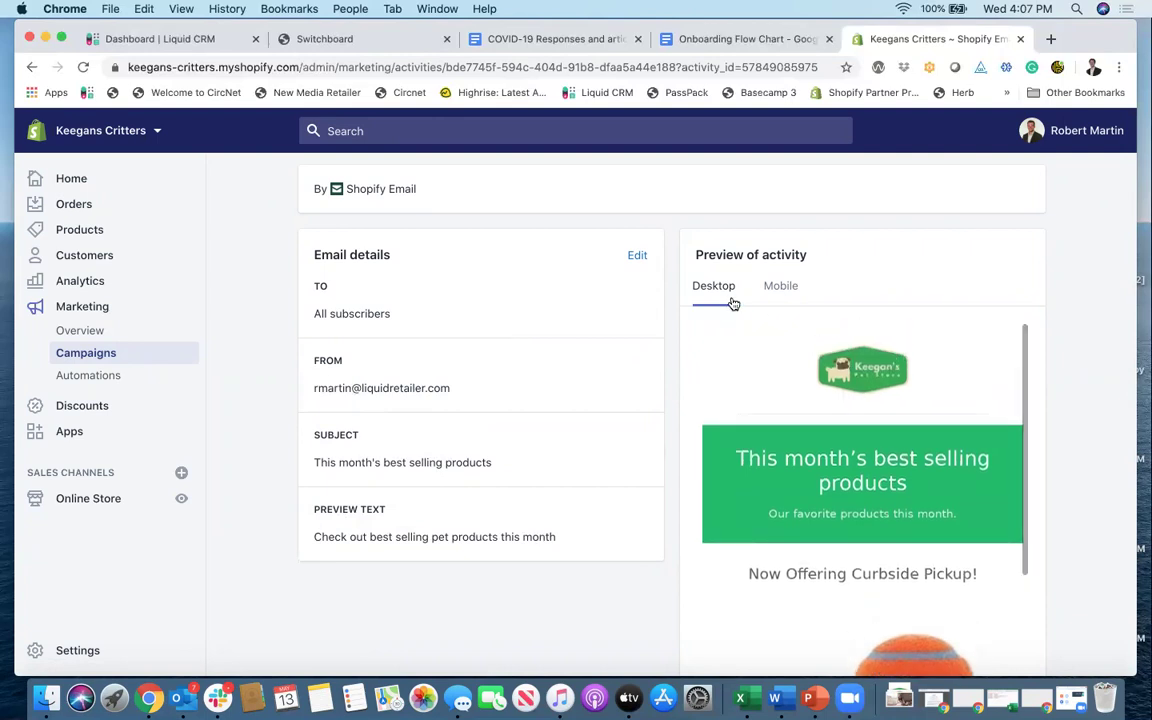
scroll(900, 393, down, 3)
scroll(904, 397, down, 10)
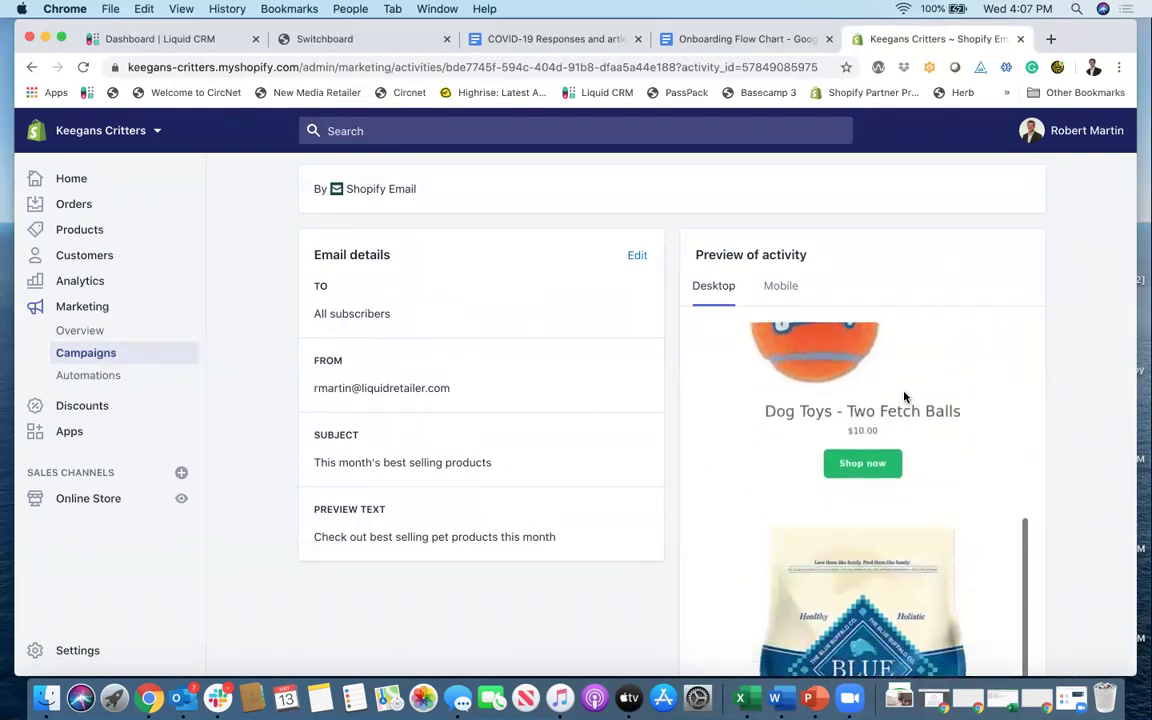
scroll(904, 397, down, 5)
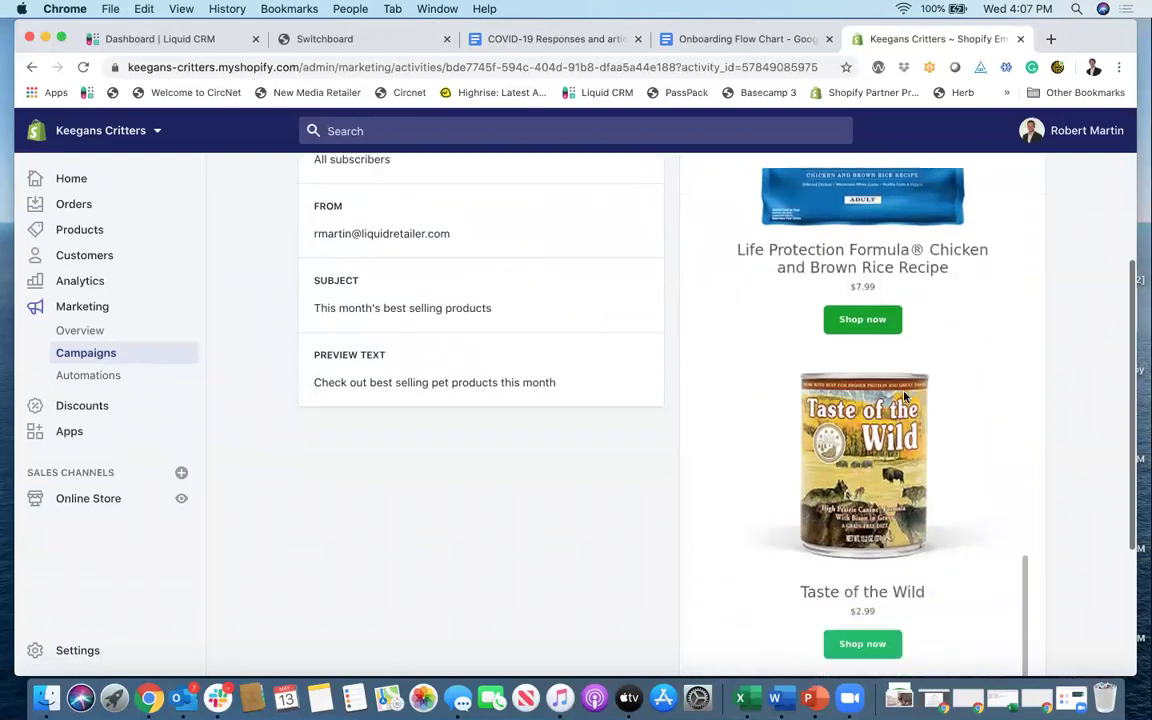
scroll(904, 397, up, 12)
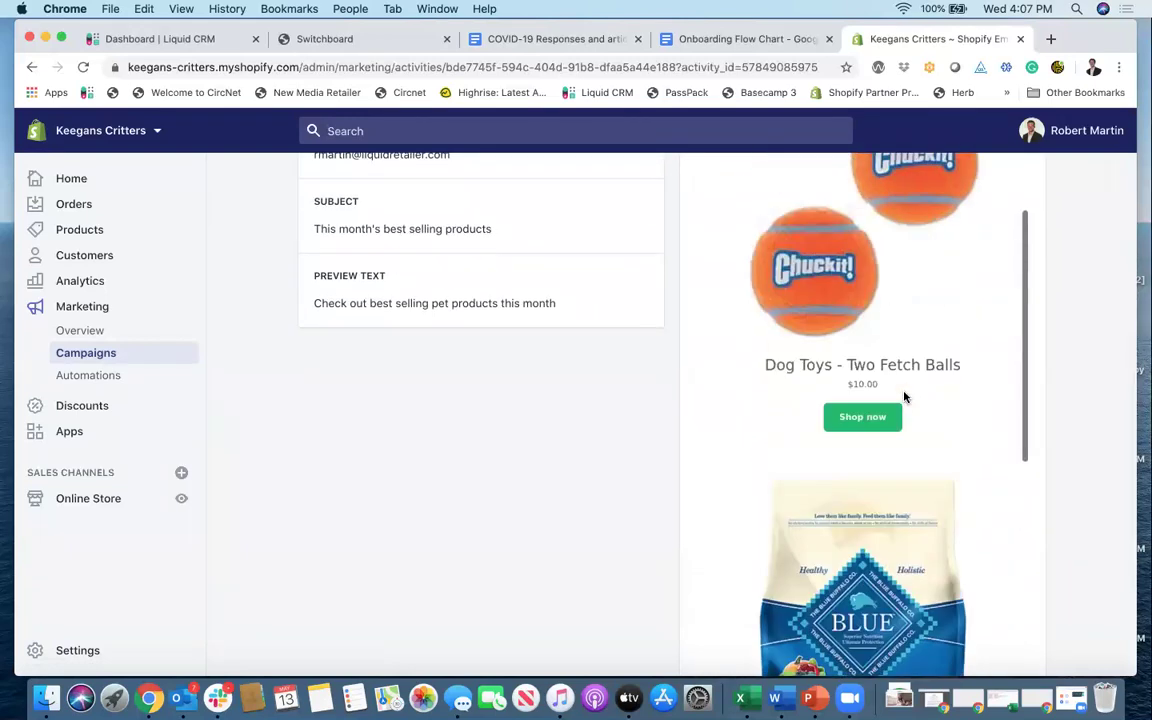
scroll(904, 397, up, 3)
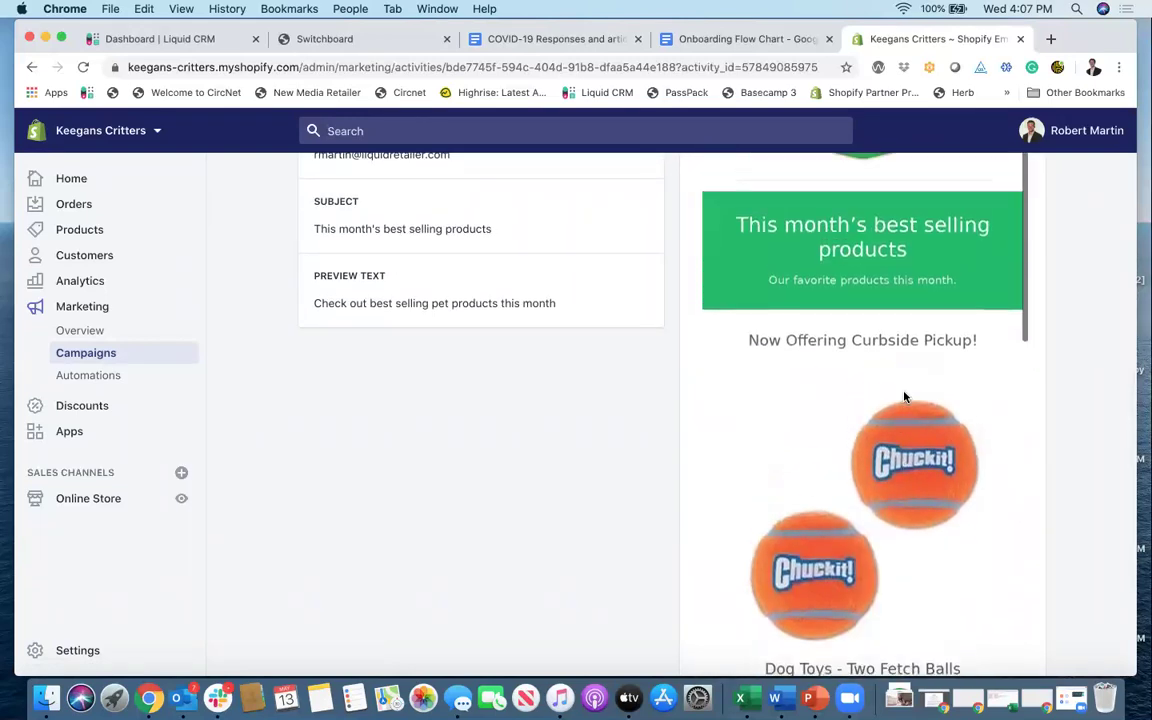
scroll(904, 397, down, 5)
scroll(904, 397, up, 5)
scroll(904, 397, up, 5)
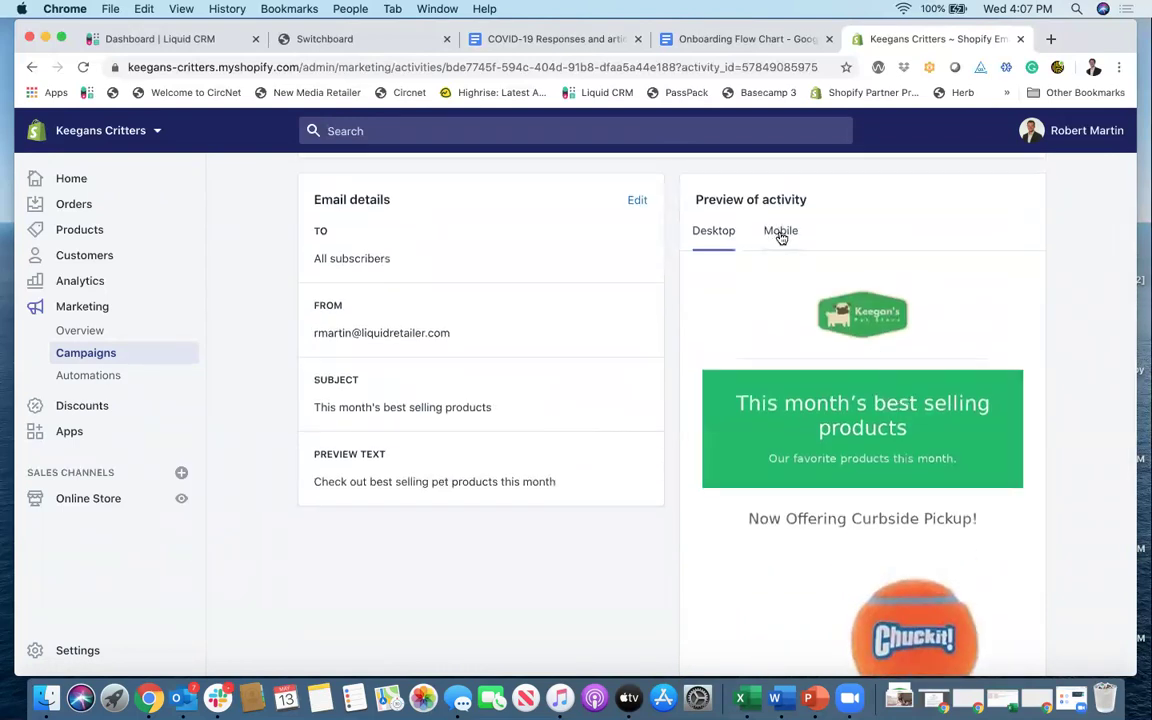
Step: Show the preview in the Mobile layout and review each product, returning toward the top
click(781, 232)
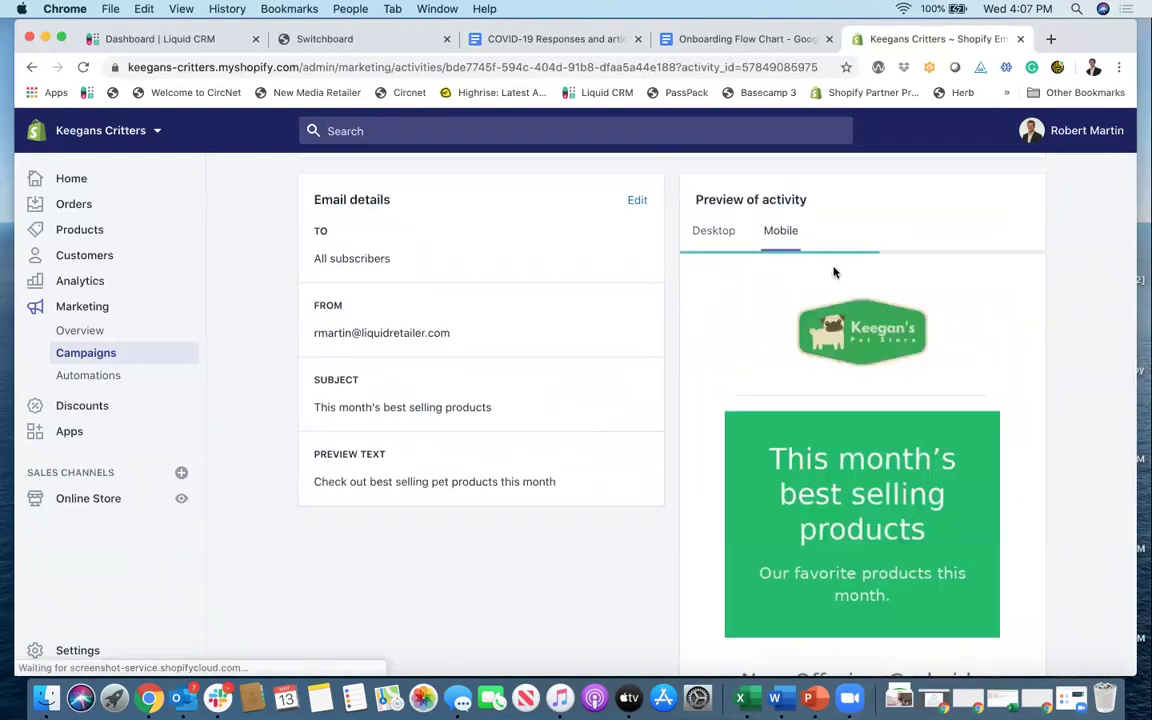
scroll(967, 316, down, 3)
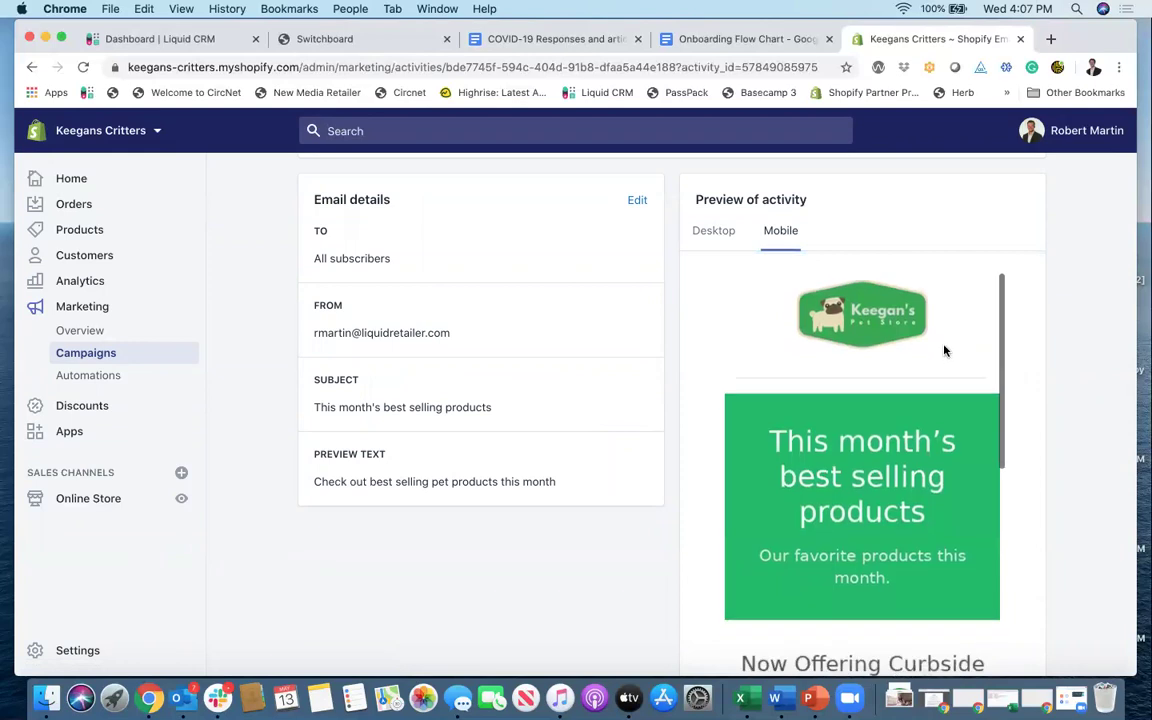
scroll(946, 349, down, 10)
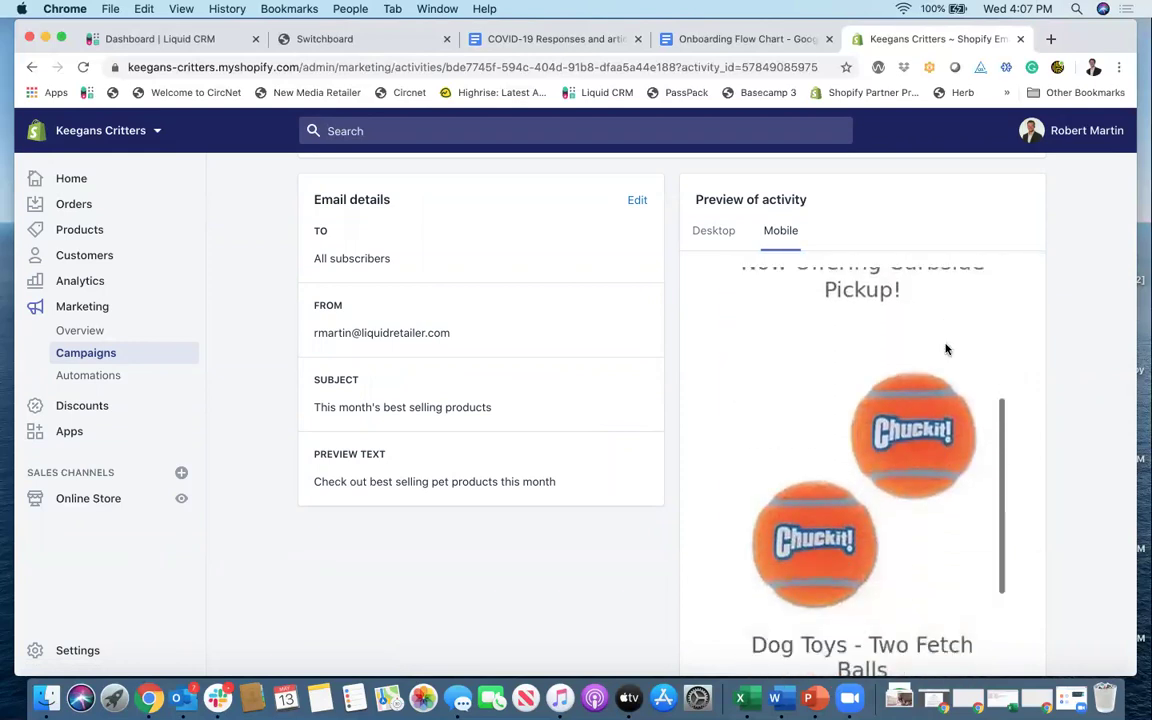
scroll(946, 349, down, 10)
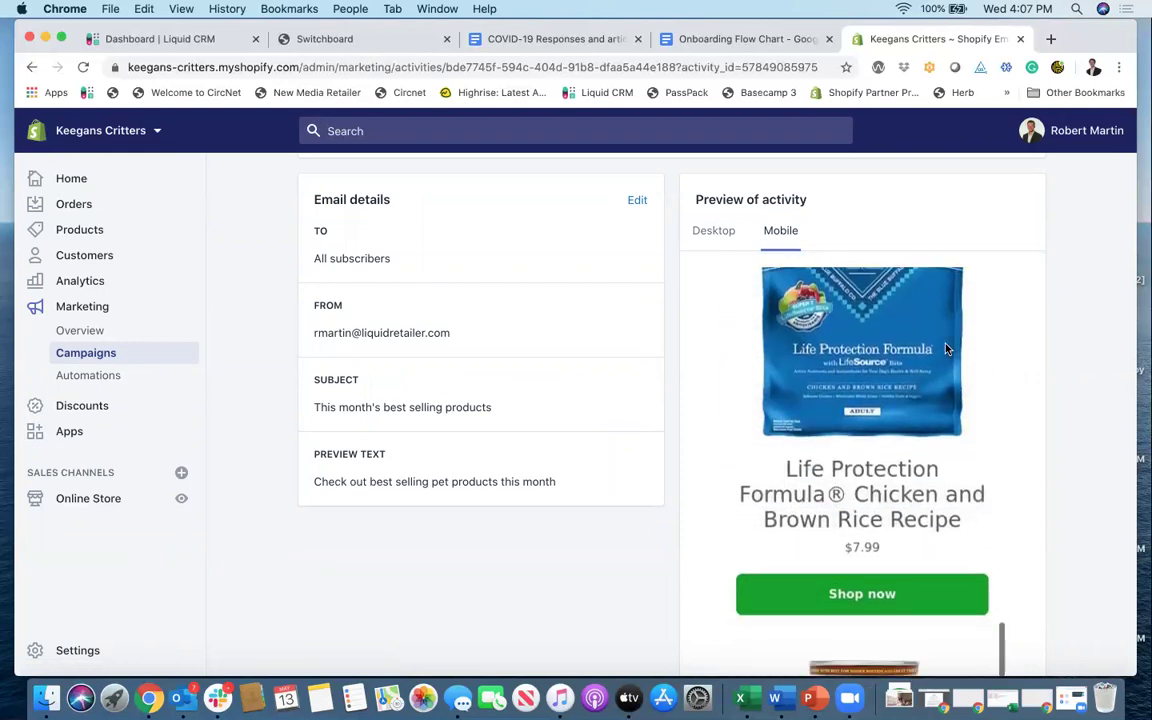
scroll(946, 349, down, 2)
scroll(946, 349, up, 10)
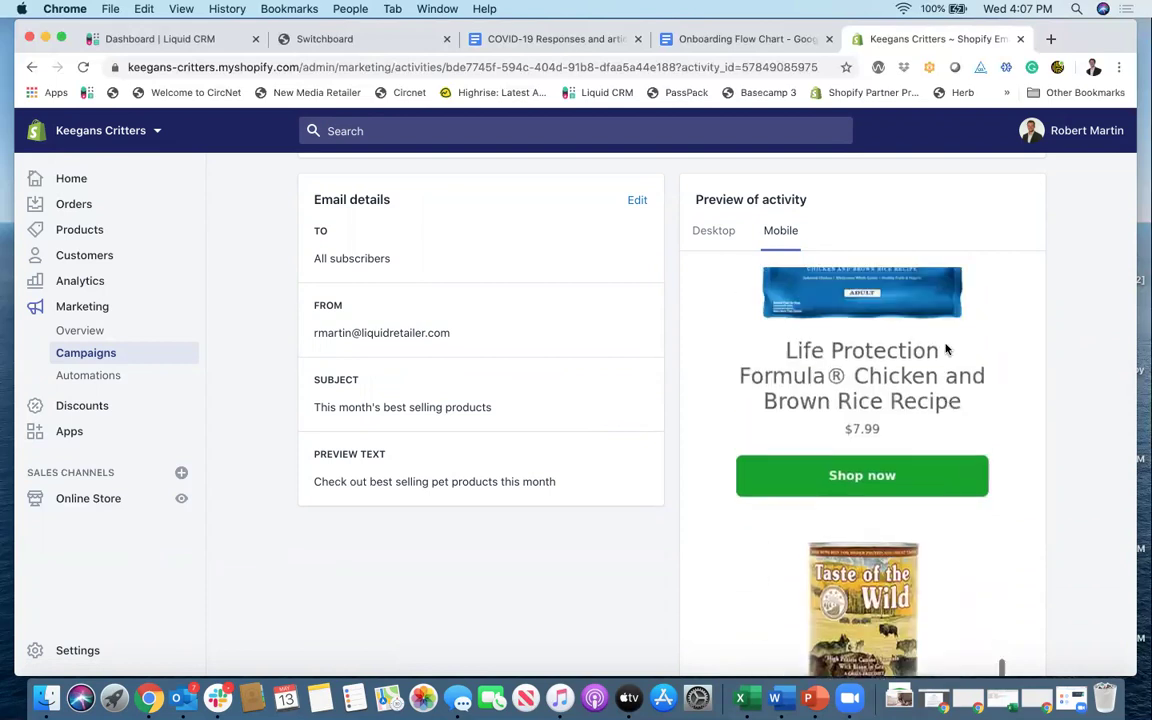
scroll(946, 349, up, 10)
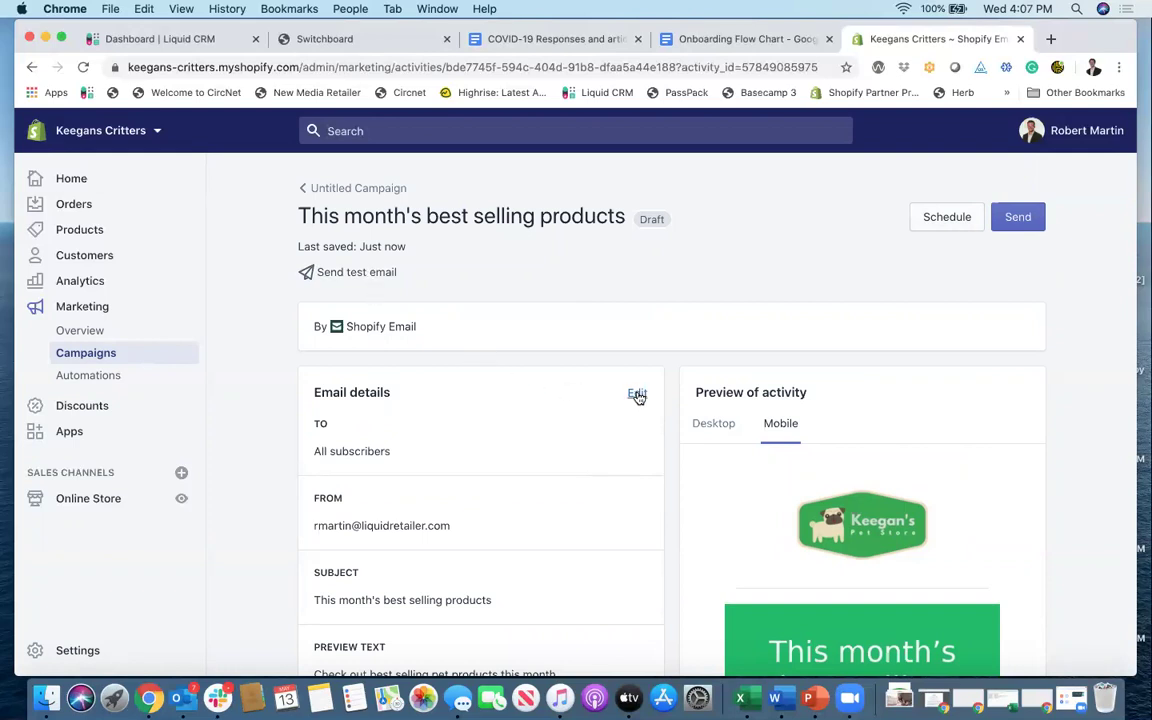
click(944, 222)
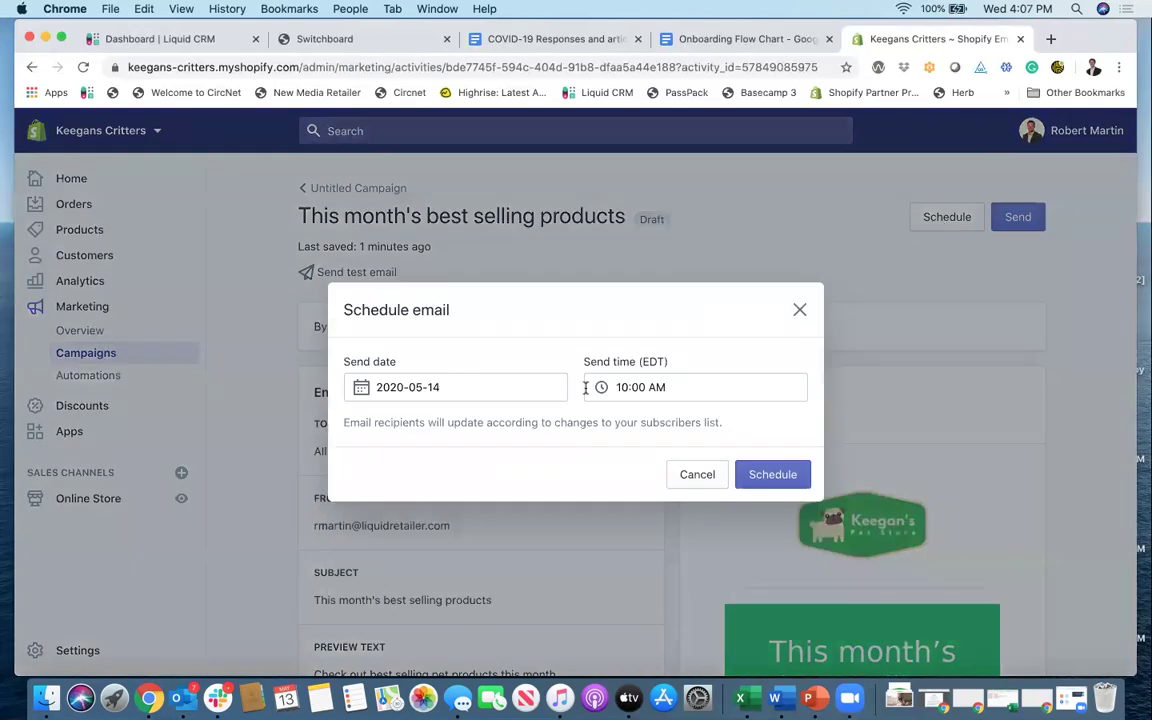
click(478, 388)
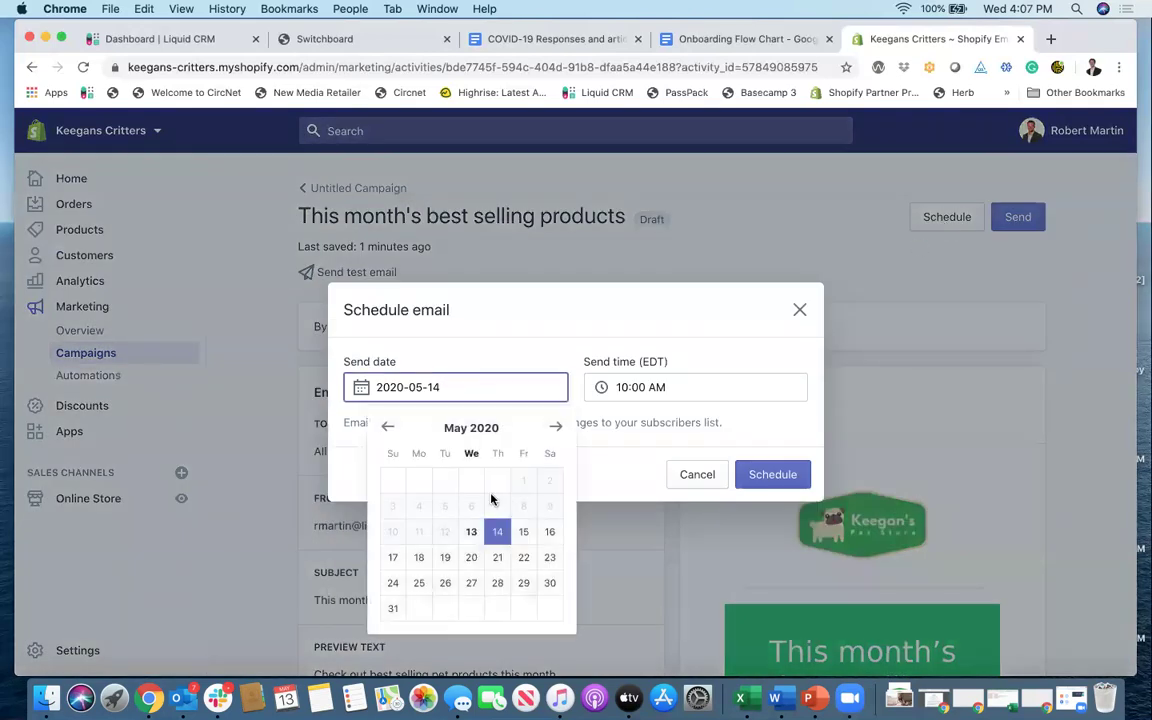
click(525, 531)
click(622, 387)
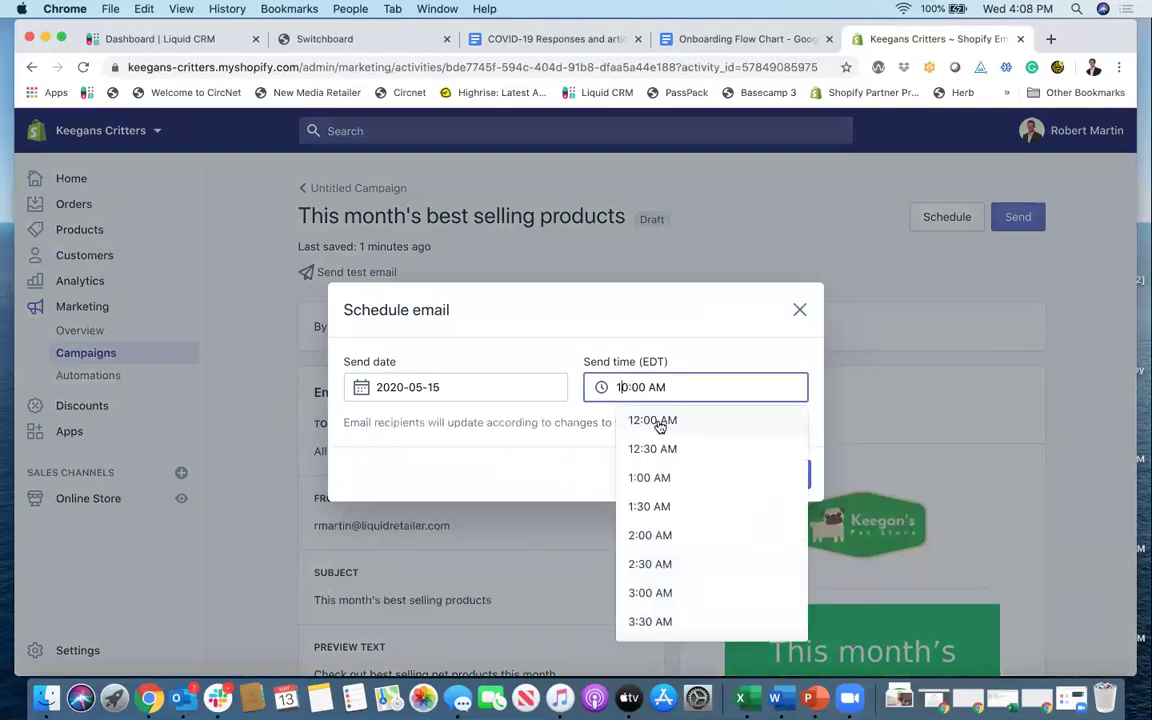
scroll(675, 537, down, 15)
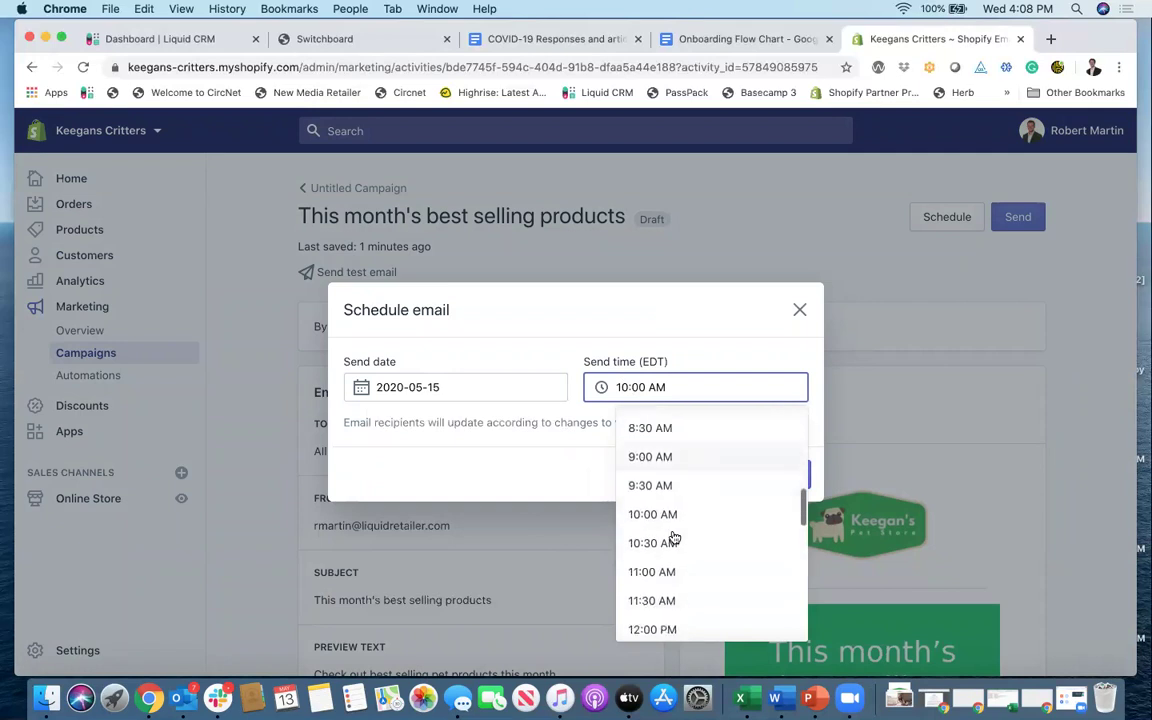
click(679, 530)
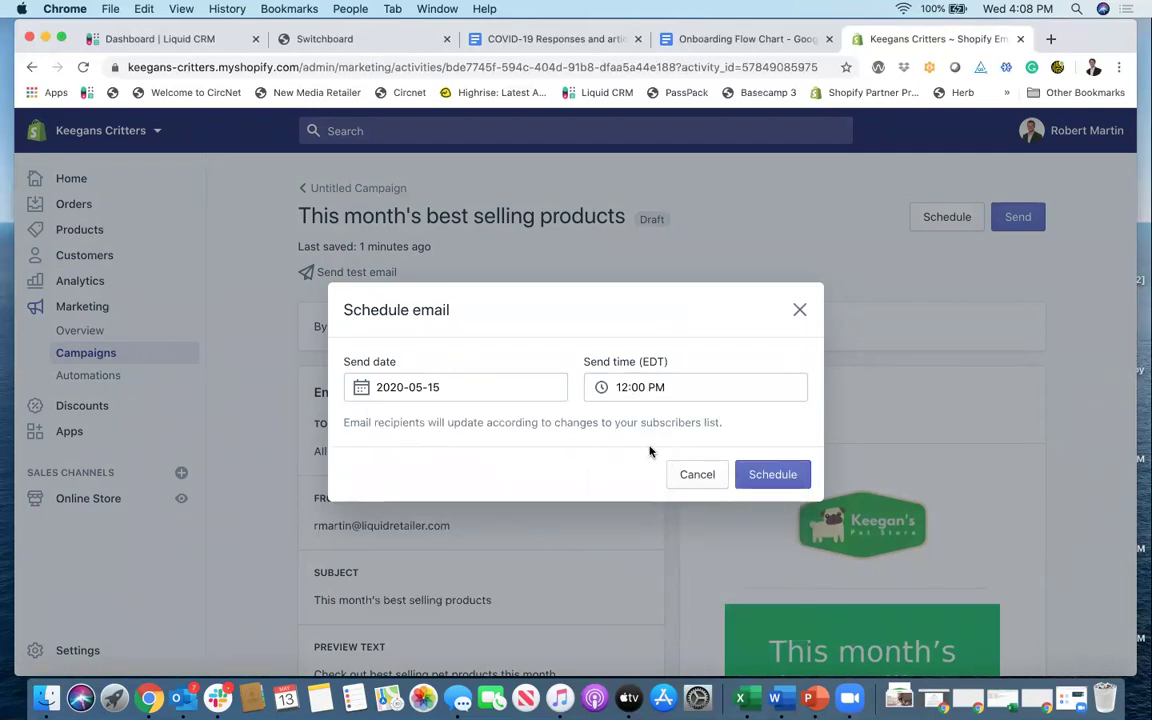
click(697, 476)
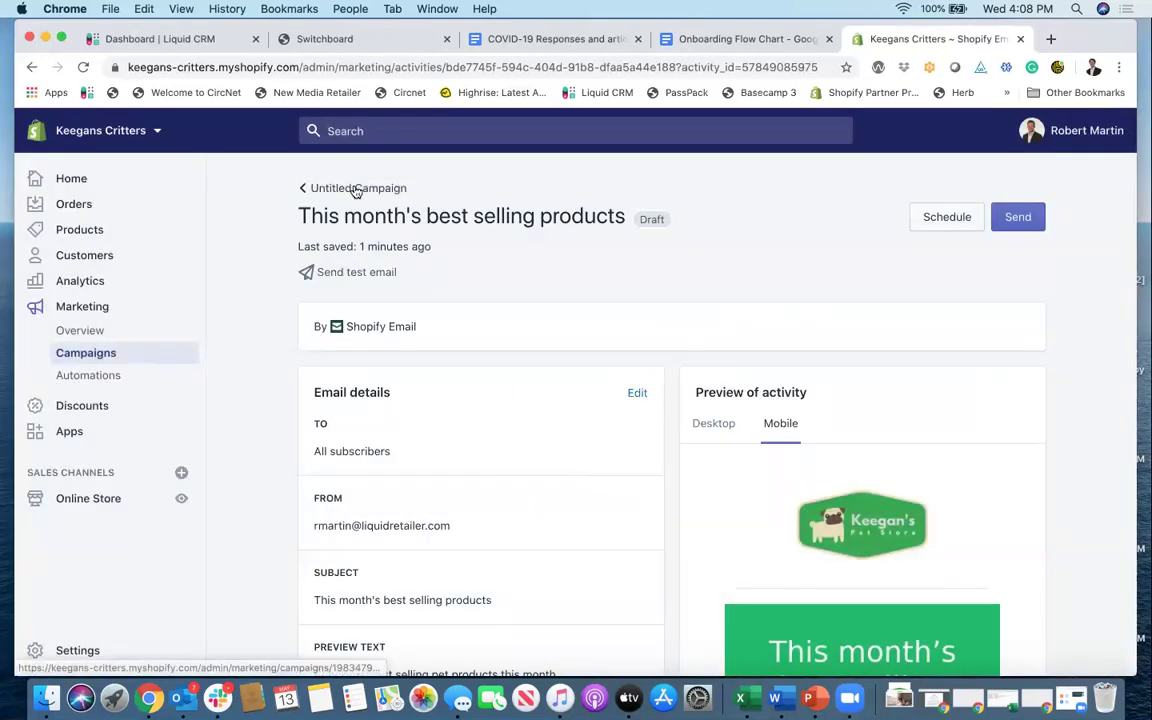
click(637, 392)
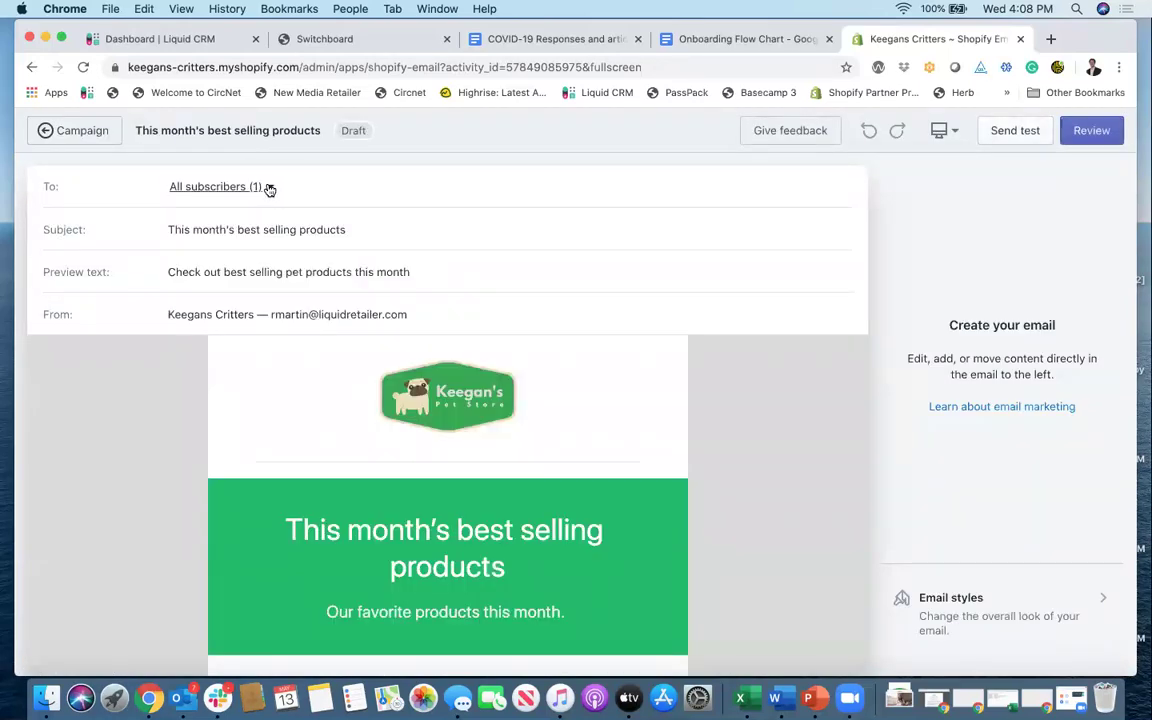
click(266, 187)
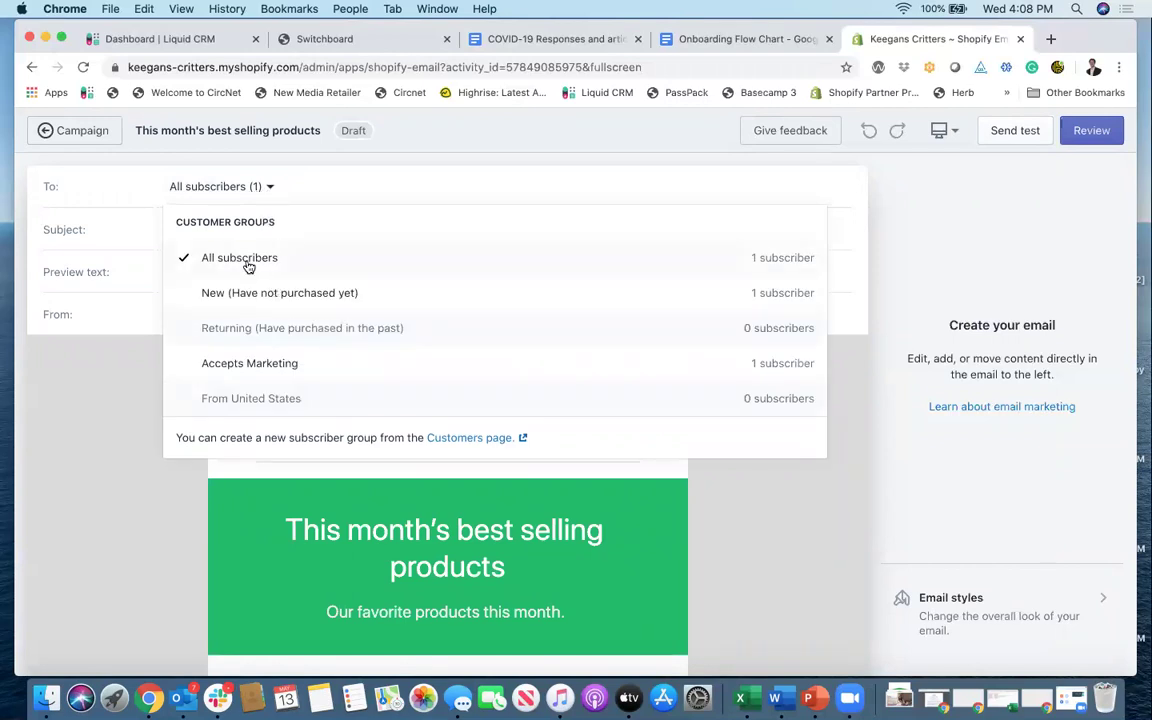
click(255, 288)
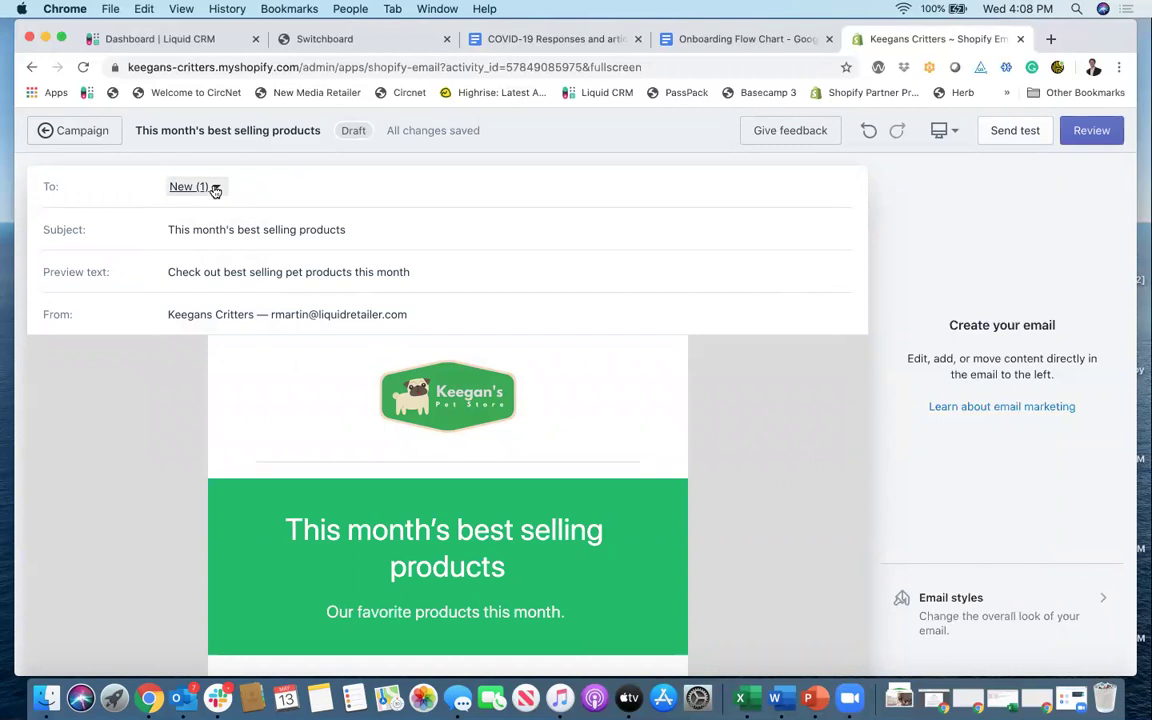
click(214, 187)
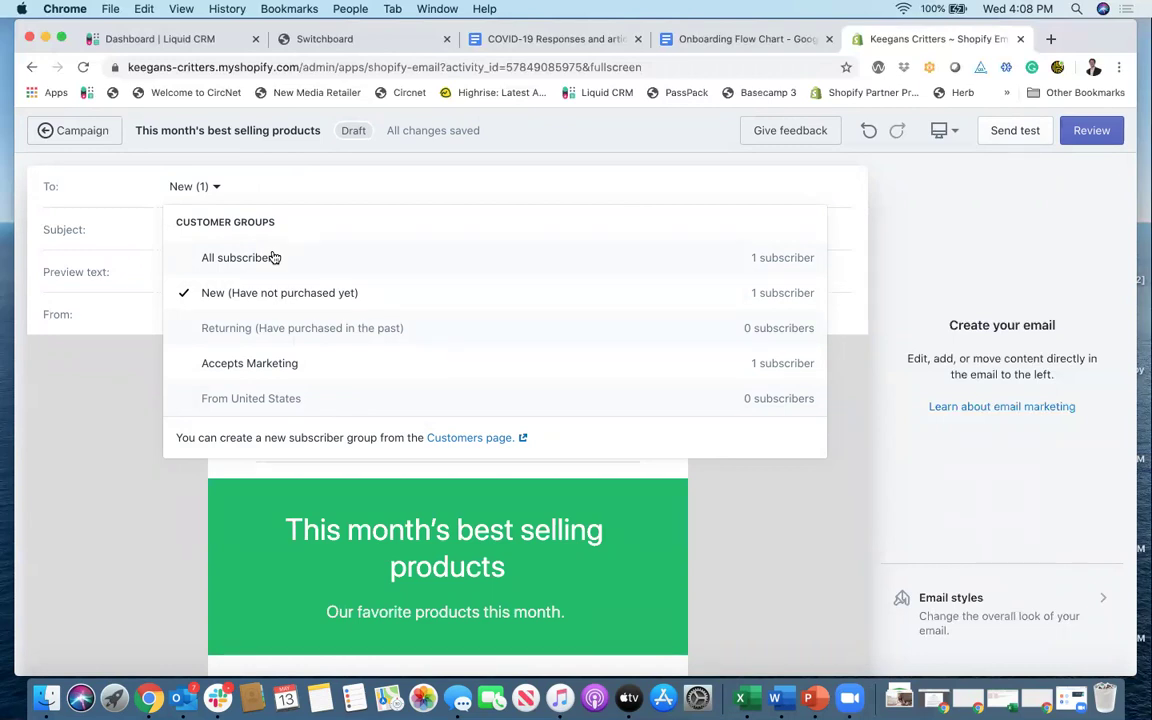
click(247, 261)
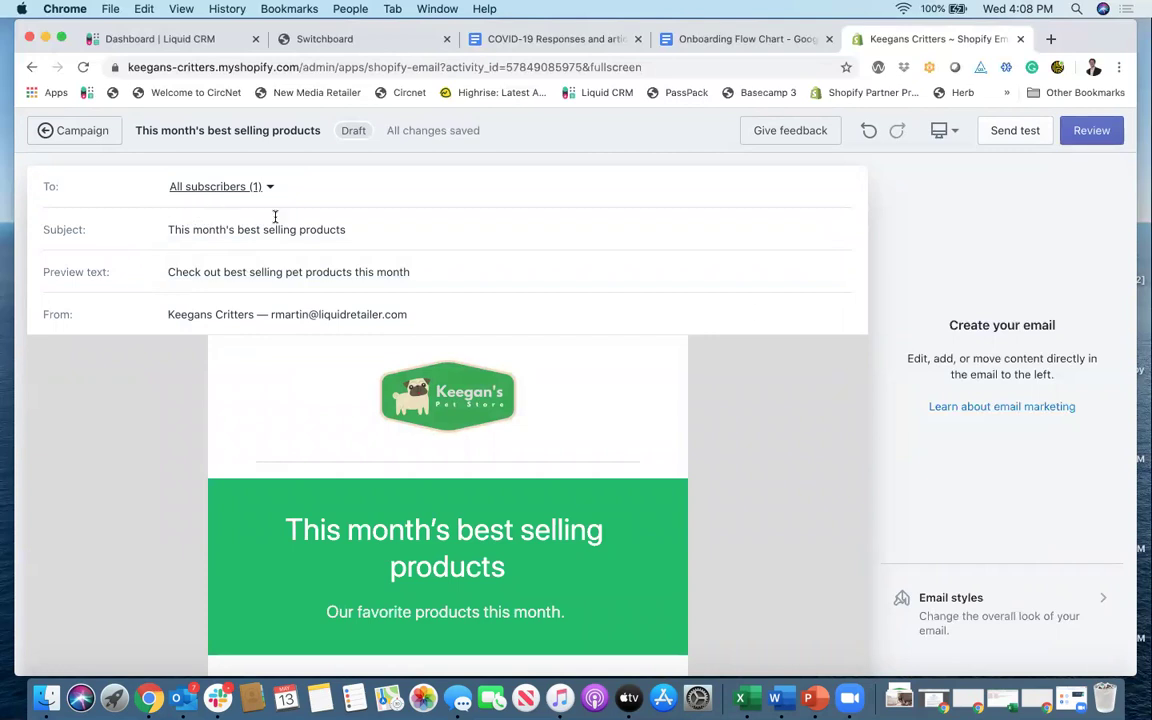
click(1094, 143)
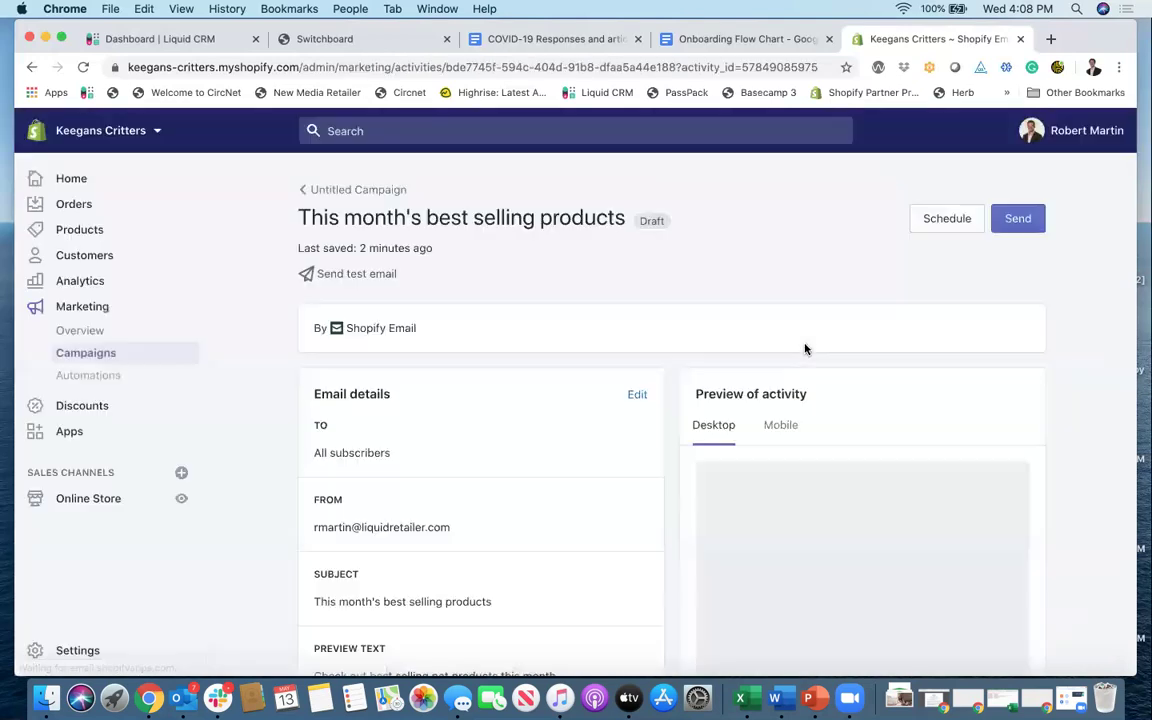
scroll(805, 347, down, 2)
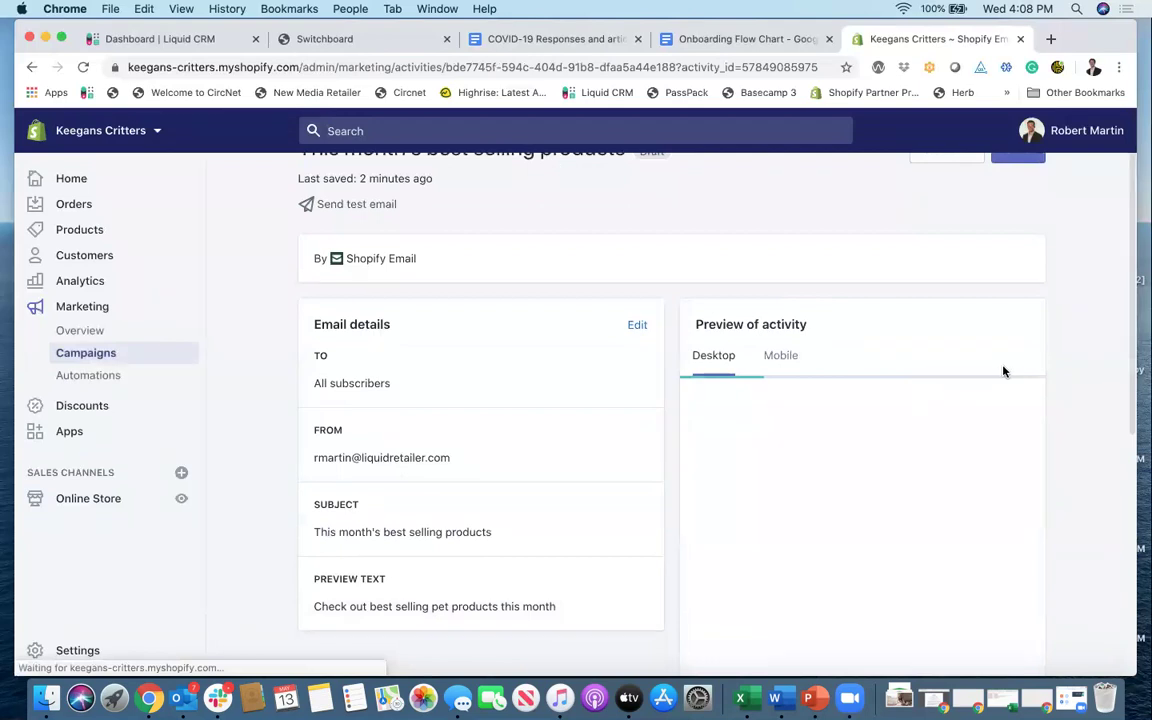
scroll(1003, 370, down, 3)
scroll(1003, 370, down, 10)
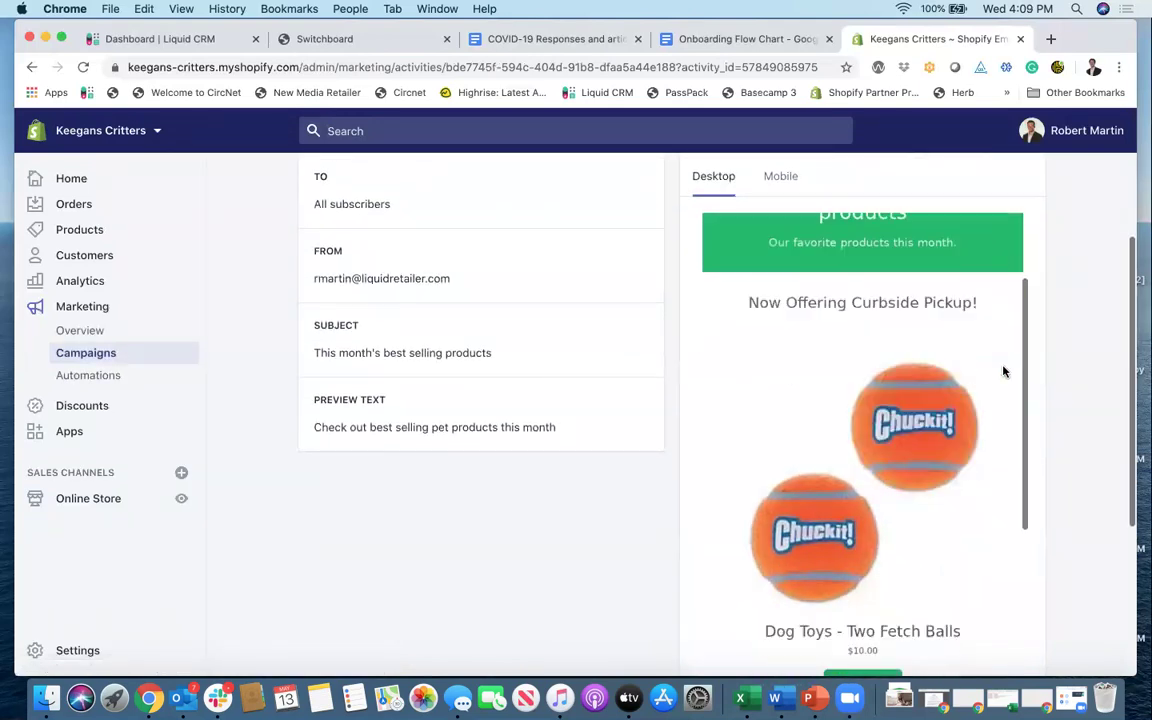
scroll(1003, 370, down, 2)
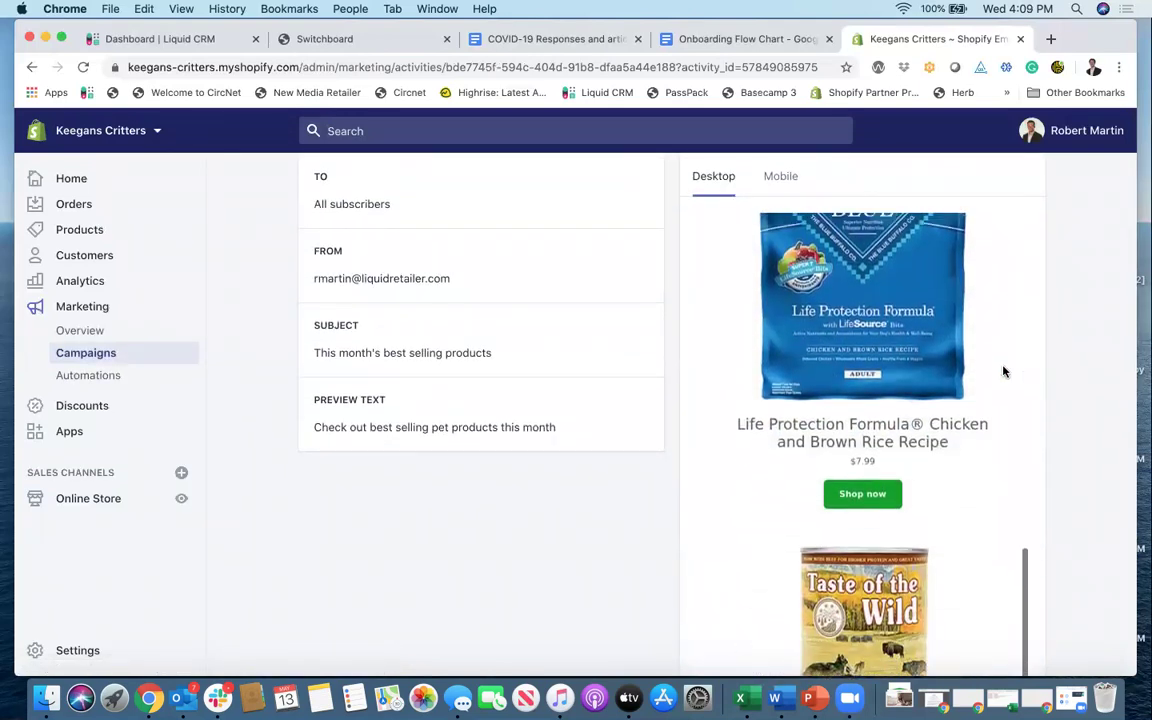
scroll(1003, 370, up, 12)
scroll(1003, 371, up, 5)
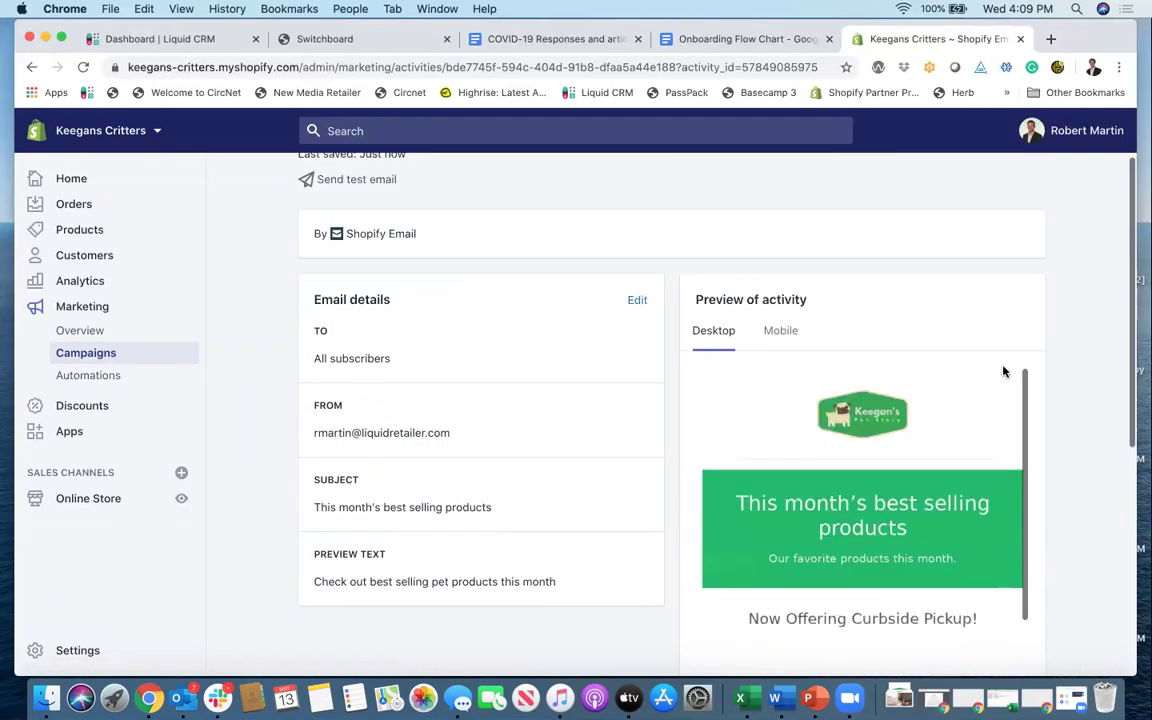